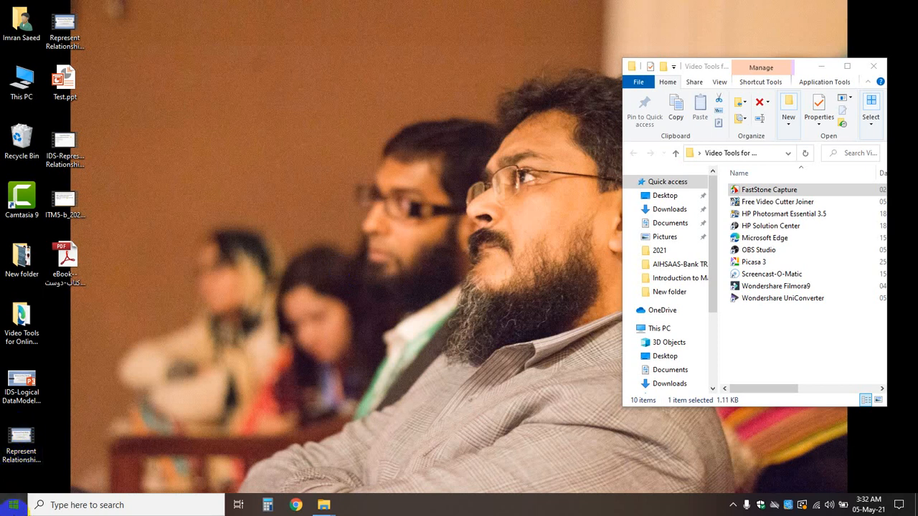
# Launch Excel 2013 and create a blank workbook.
pyautogui.click(14, 505)
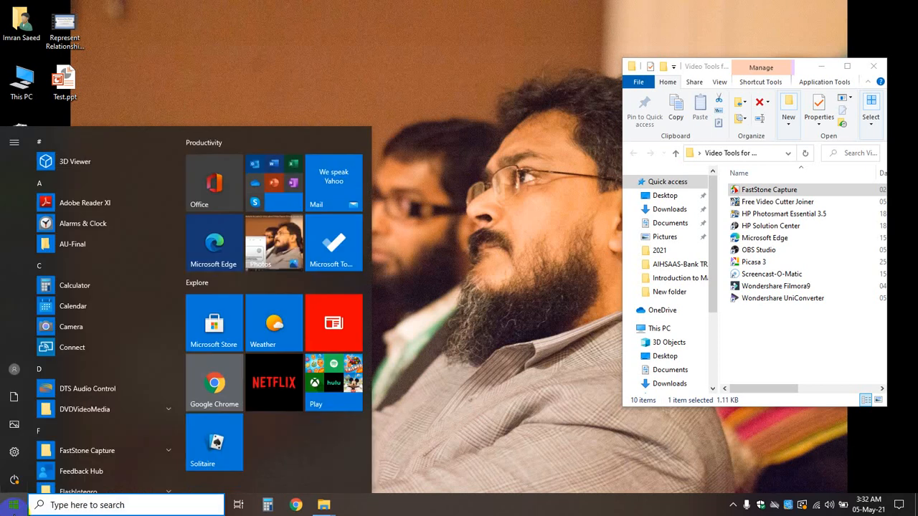
pyautogui.write('exce')
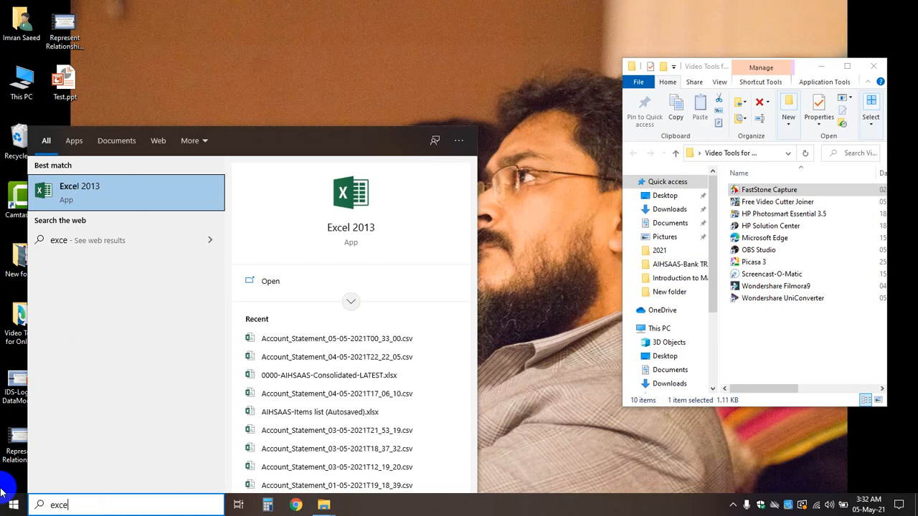
pyautogui.click(115, 207)
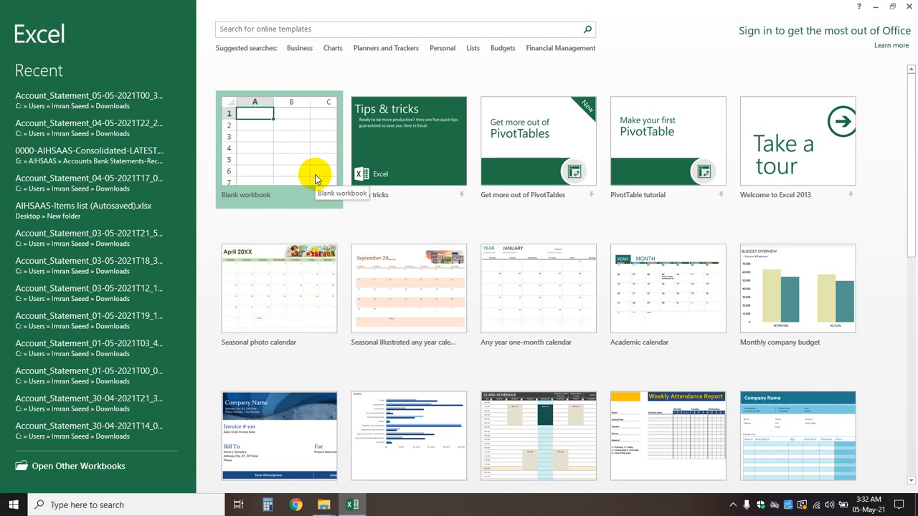
pyautogui.click(278, 166)
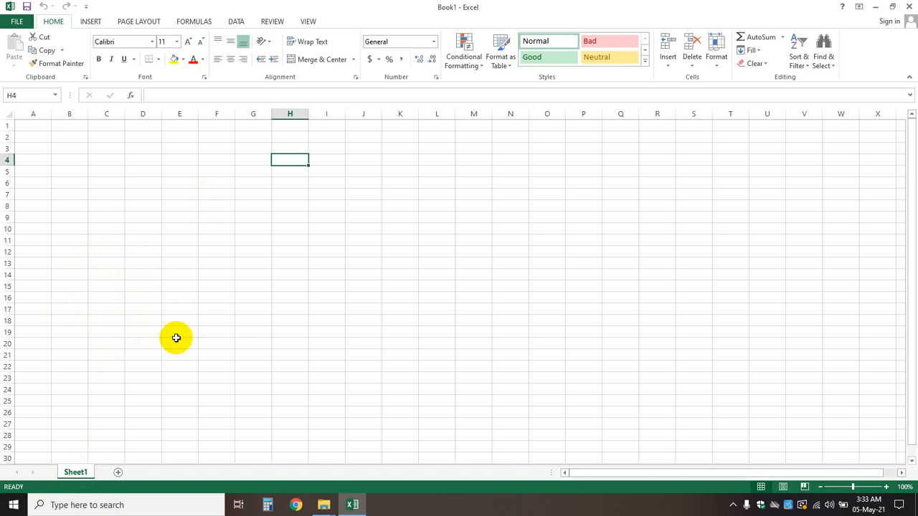
# Add two more worksheets to the workbook and return to Sheet1.
pyautogui.click(118, 474)
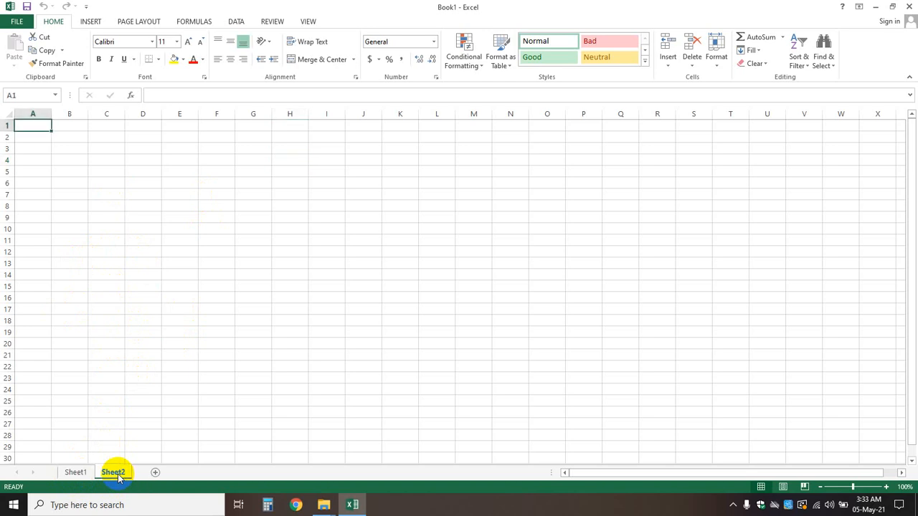
pyautogui.click(155, 473)
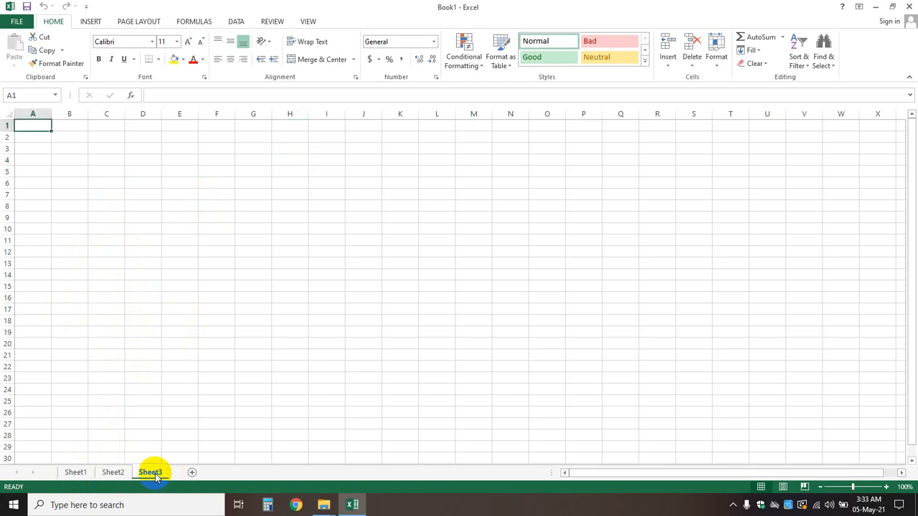
pyautogui.click(75, 473)
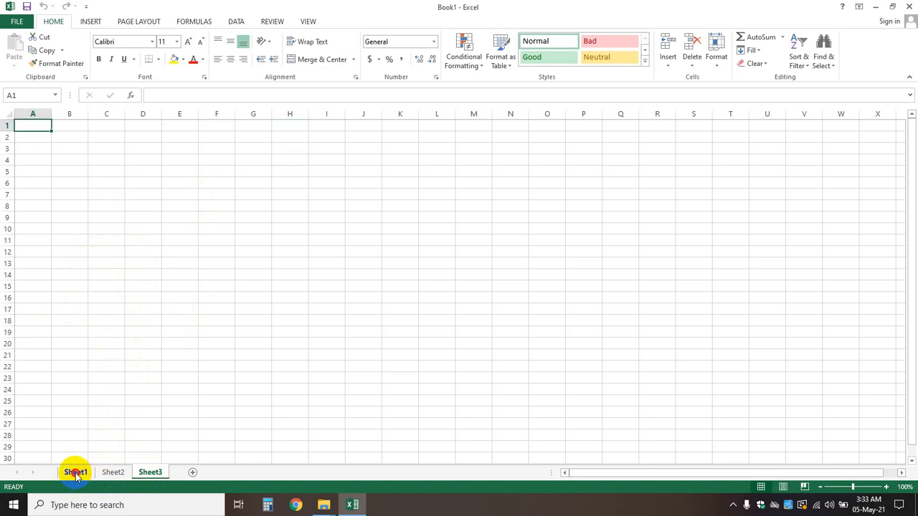
# Enter 1 in cell C20 of Sheet1.
pyautogui.click(98, 345)
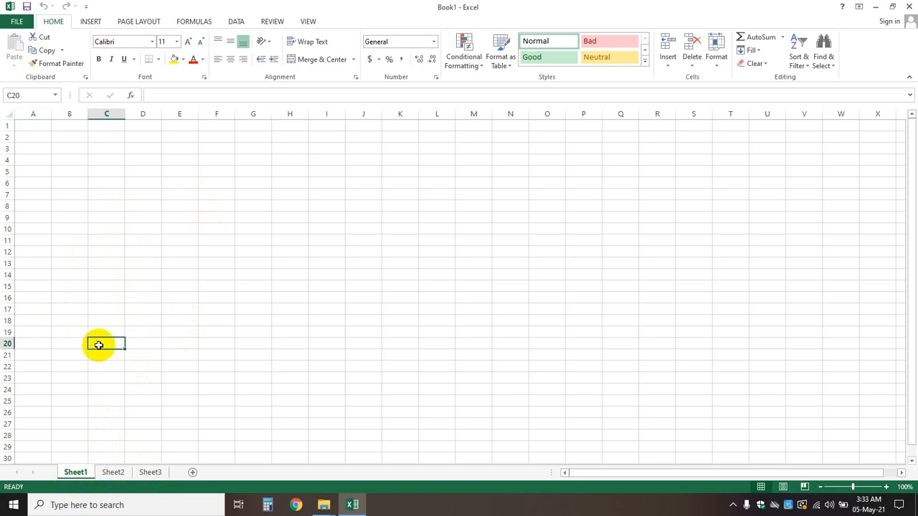
pyautogui.write('1')
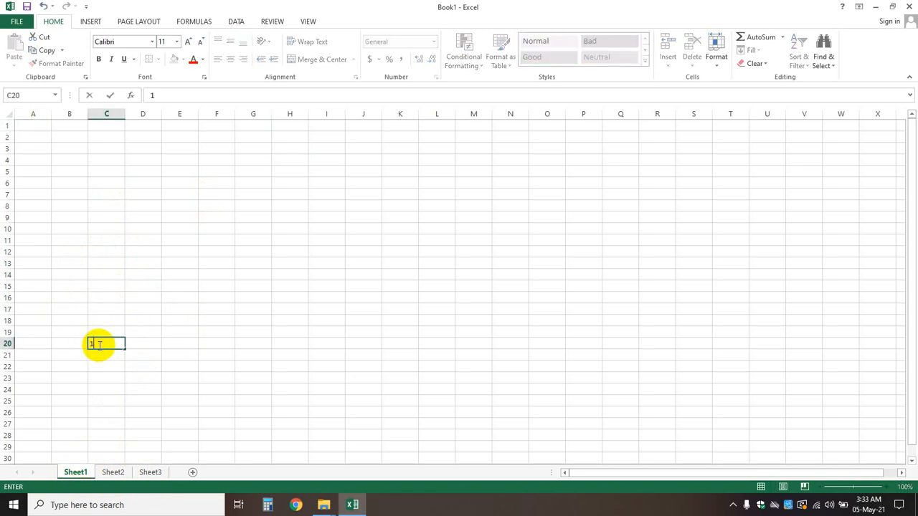
pyautogui.click(246, 368)
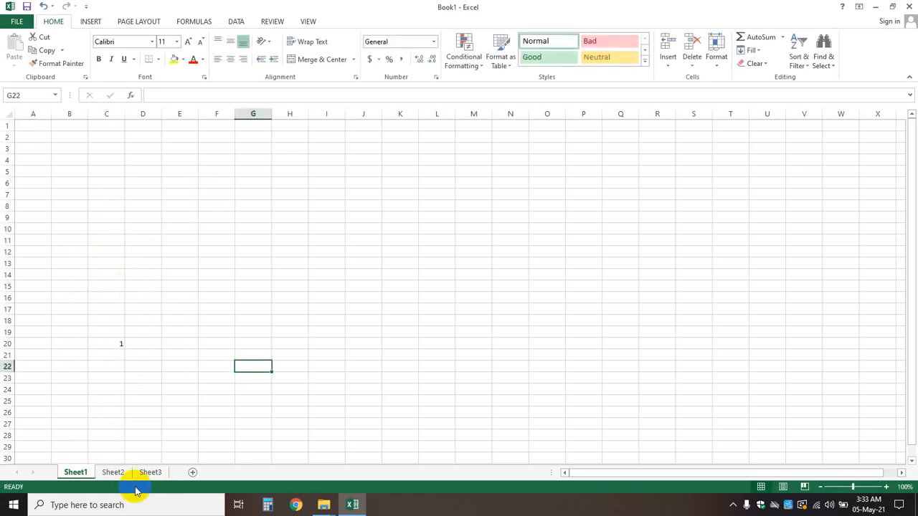
# Enter 2 in cell C17 of Sheet2.
pyautogui.click(115, 475)
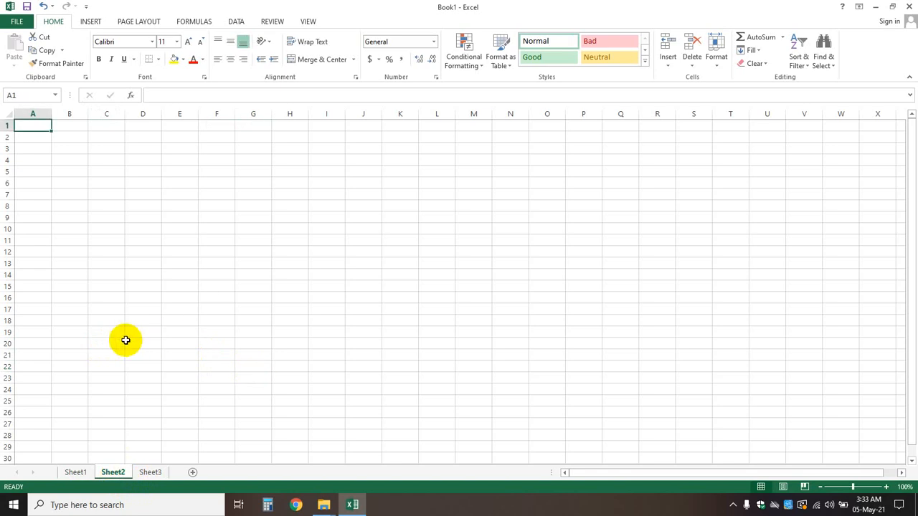
pyautogui.click(121, 313)
pyautogui.write('2')
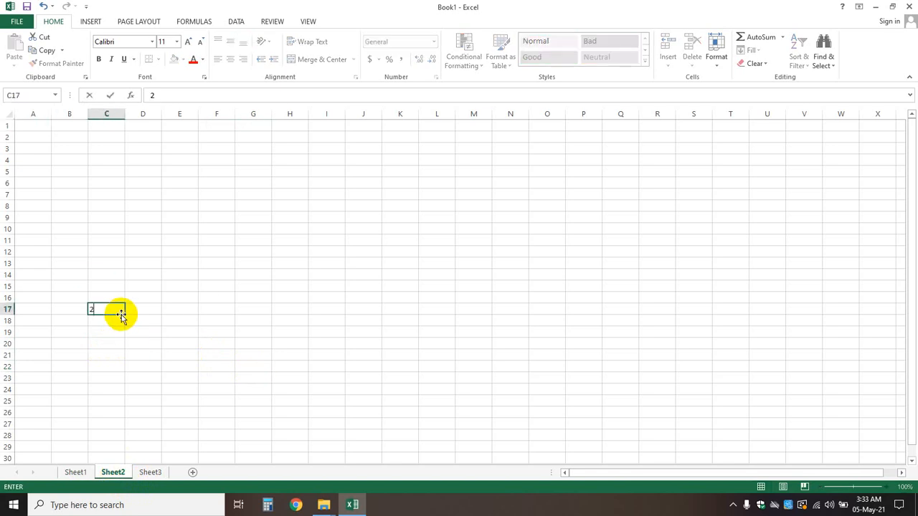
# Enter 3 in cell D14 of Sheet3.
pyautogui.click(150, 476)
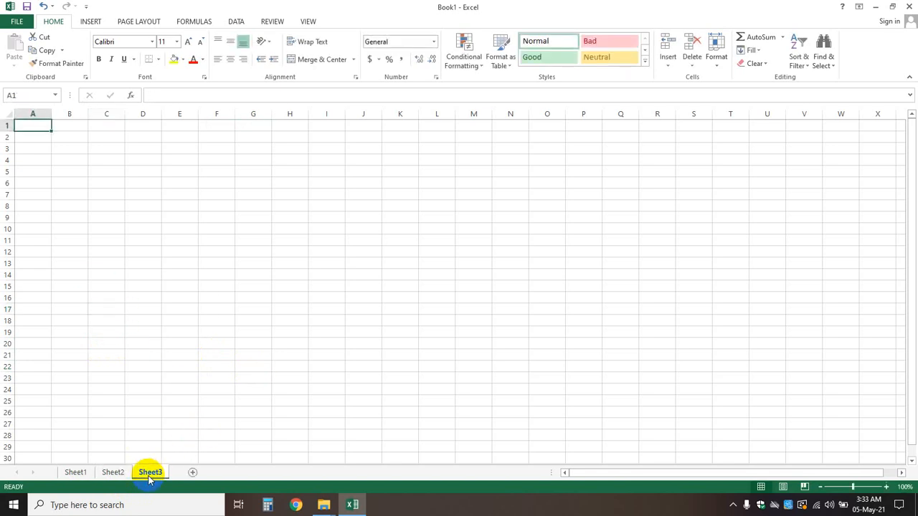
pyautogui.click(160, 279)
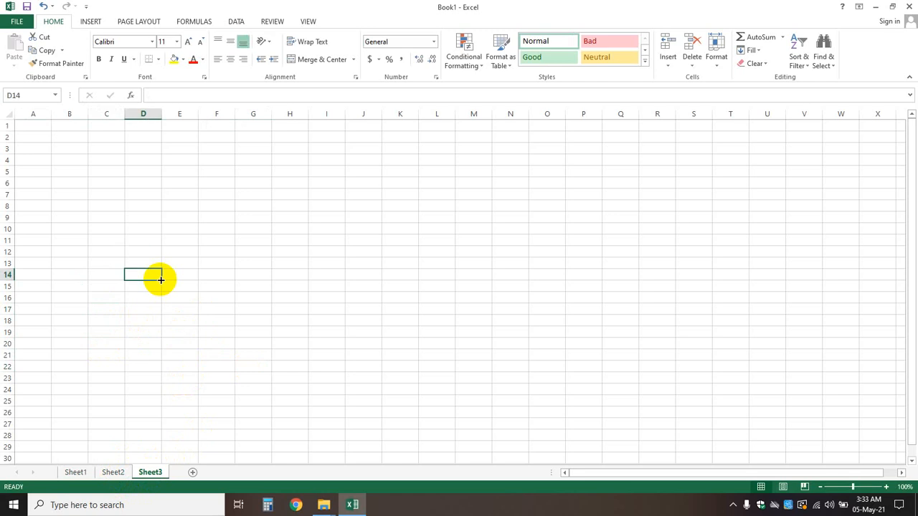
pyautogui.write('3')
pyautogui.click(294, 388)
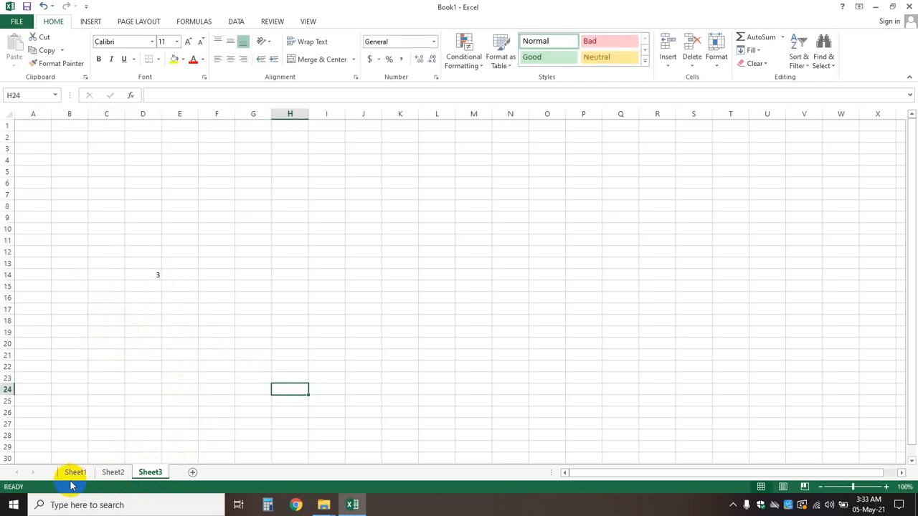
# Look through Sheet1, Sheet2 and Sheet3 in turn to compare their contents.
pyautogui.click(73, 473)
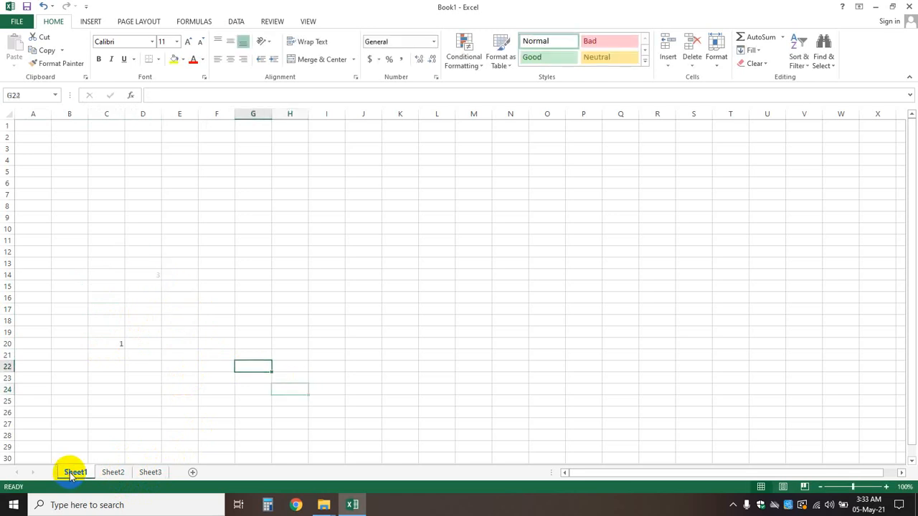
pyautogui.click(112, 472)
pyautogui.click(149, 472)
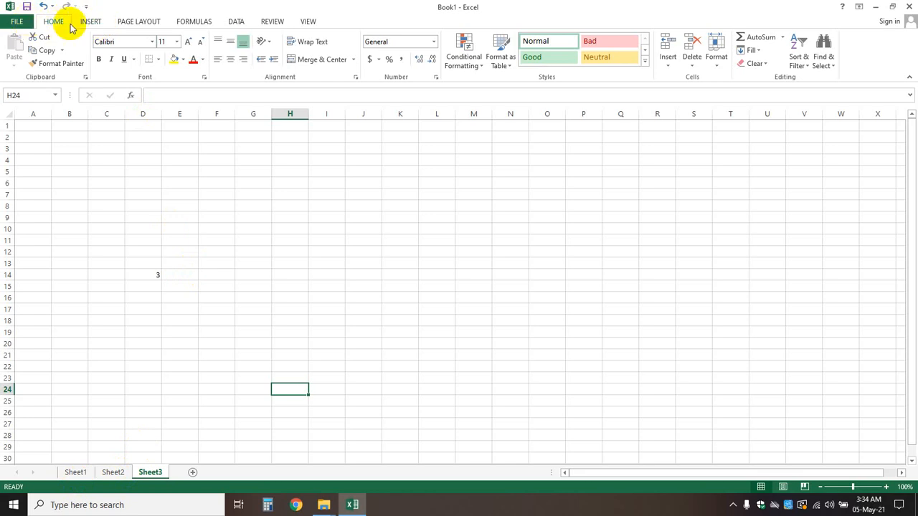
# Examine the workbook's file information, the Insert commands and the Page Layout commands, and return to the Home commands.
pyautogui.click(22, 21)
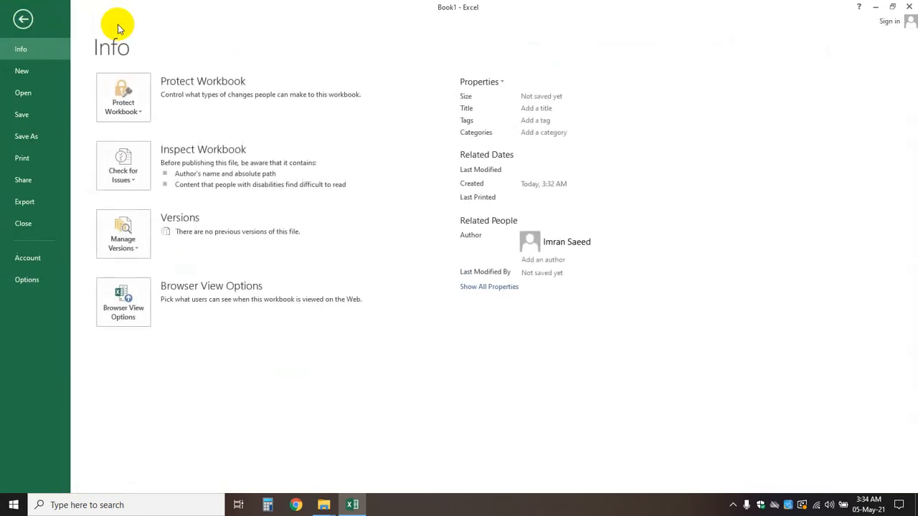
pyautogui.press('Escape')
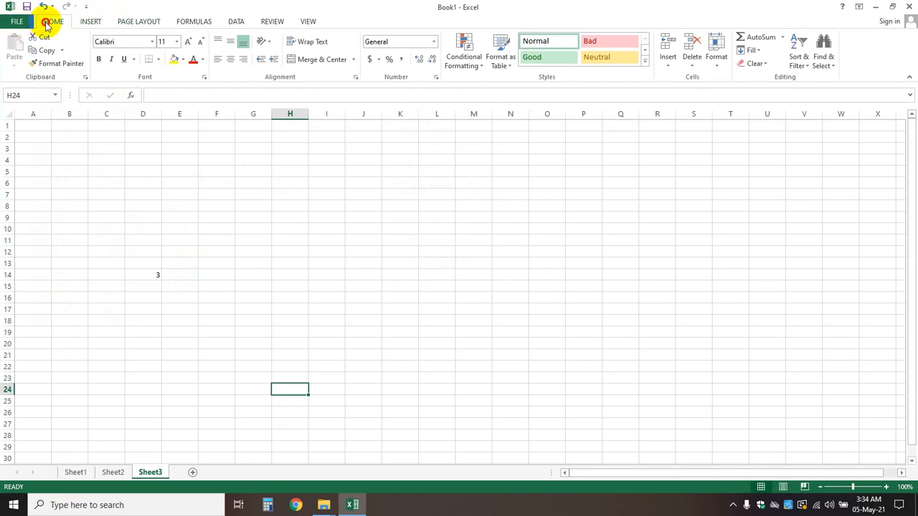
pyautogui.click(92, 20)
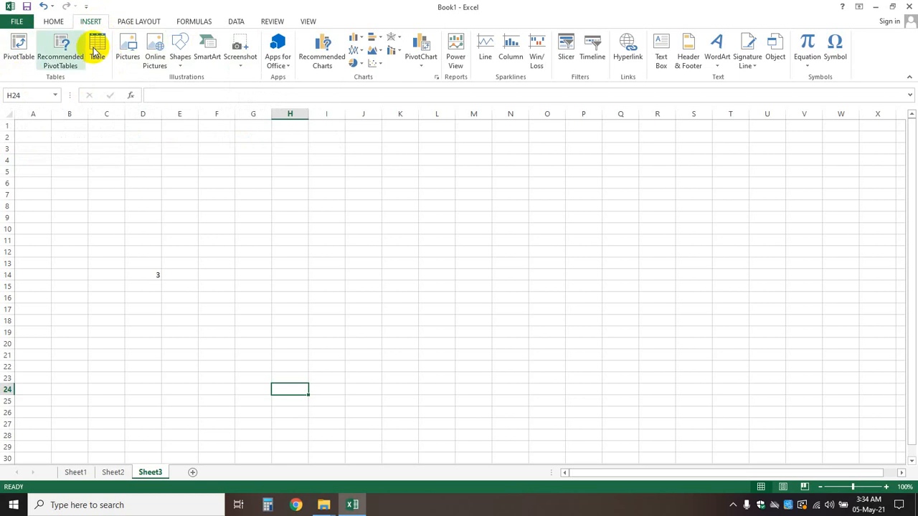
pyautogui.click(138, 21)
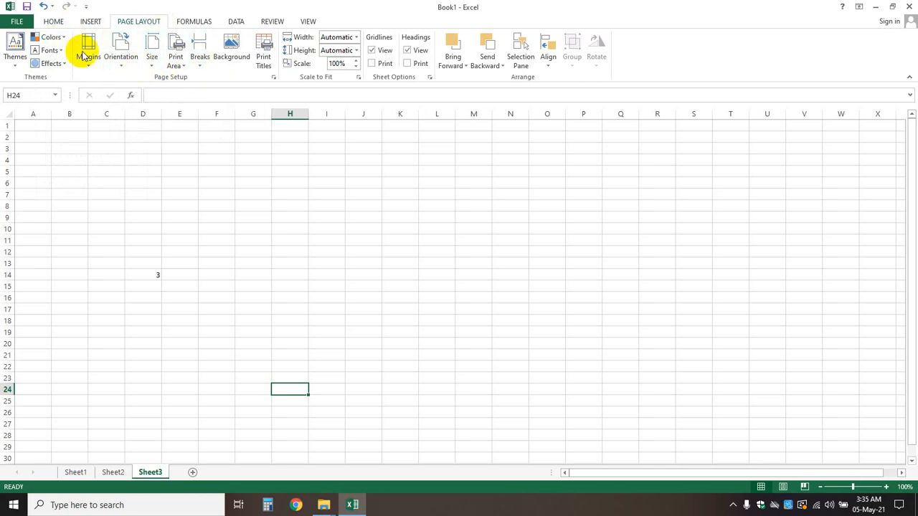
pyautogui.click(53, 23)
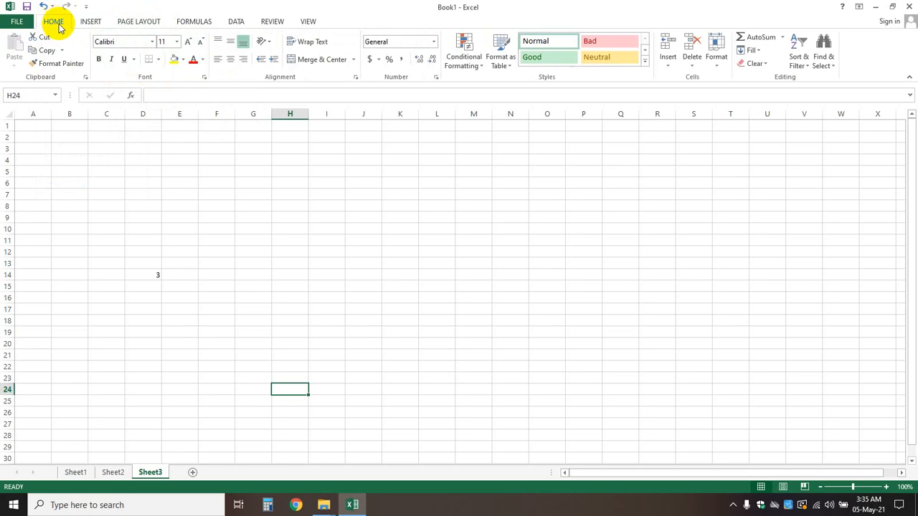
# Examine how cells, columns and rows are addressed on Sheet3 by selecting cell B2, column C, row 2 and row 5.
pyautogui.click(74, 140)
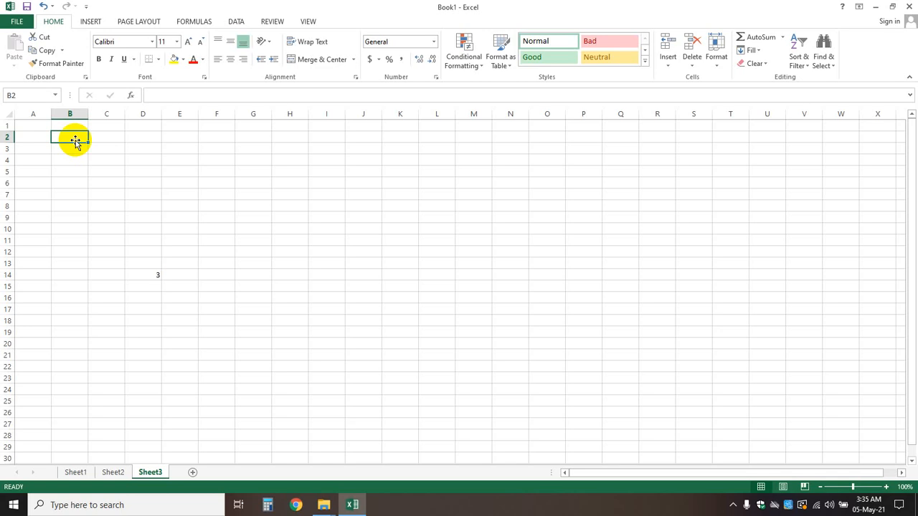
pyautogui.click(176, 149)
pyautogui.click(70, 138)
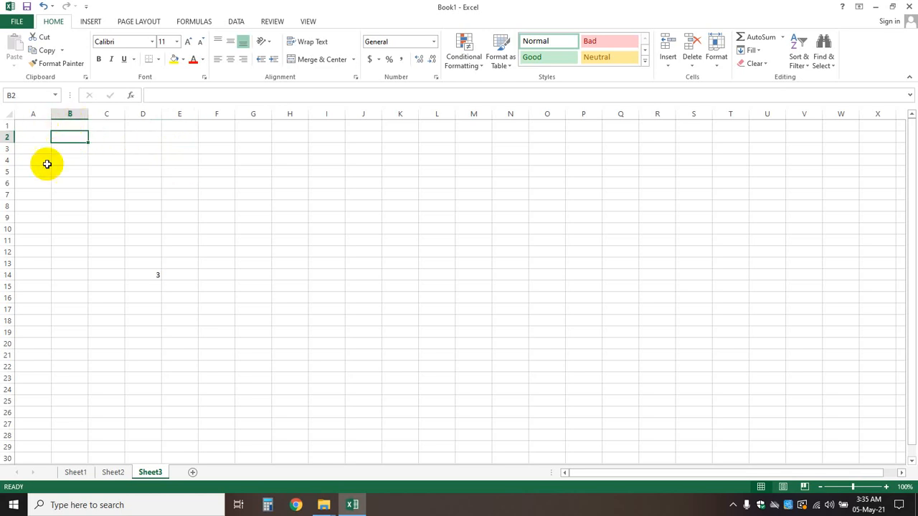
pyautogui.click(113, 114)
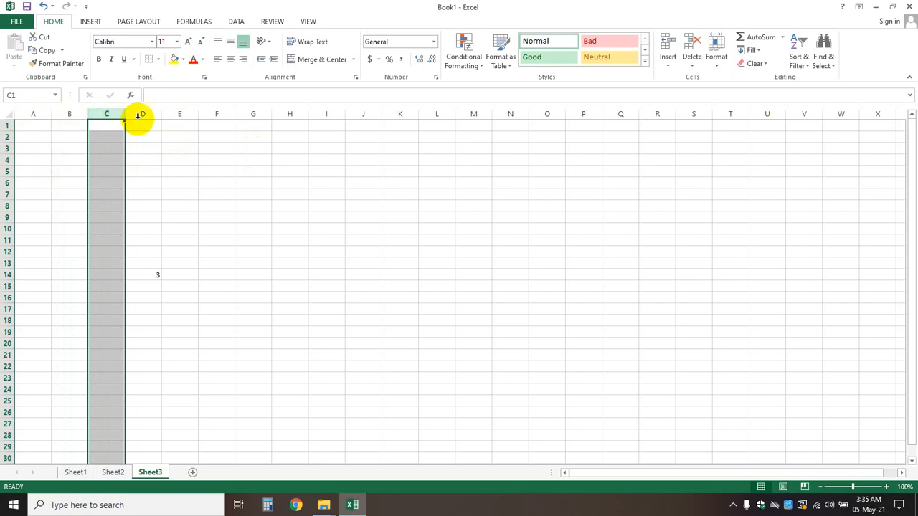
pyautogui.click(146, 123)
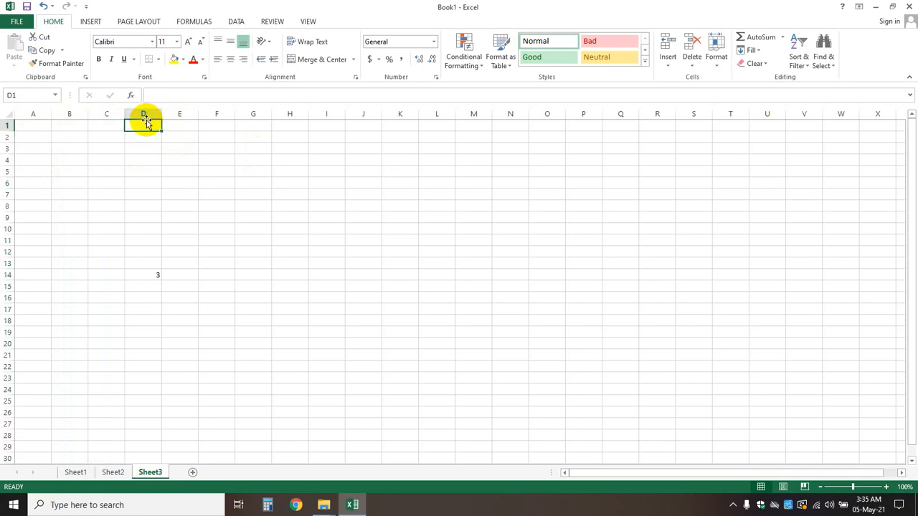
pyautogui.click(6, 137)
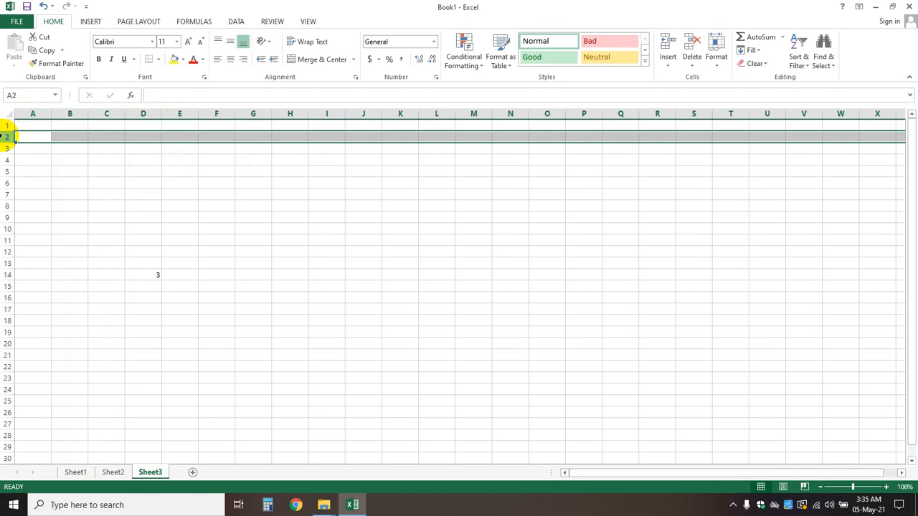
pyautogui.moveTo(8, 138); pyautogui.dragTo(7, 171)
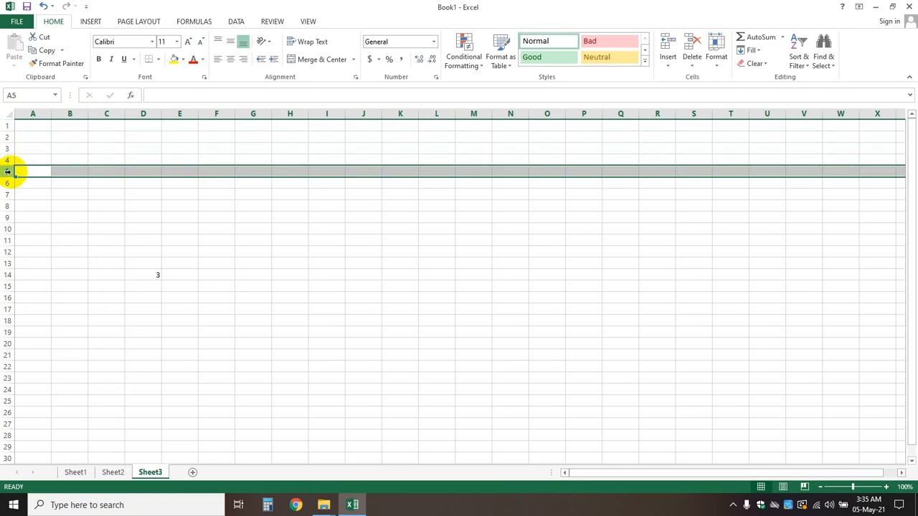
# Enter the text B3 in cell B3 of Sheet3 and select that cell again to check its reference.
pyautogui.click(72, 144)
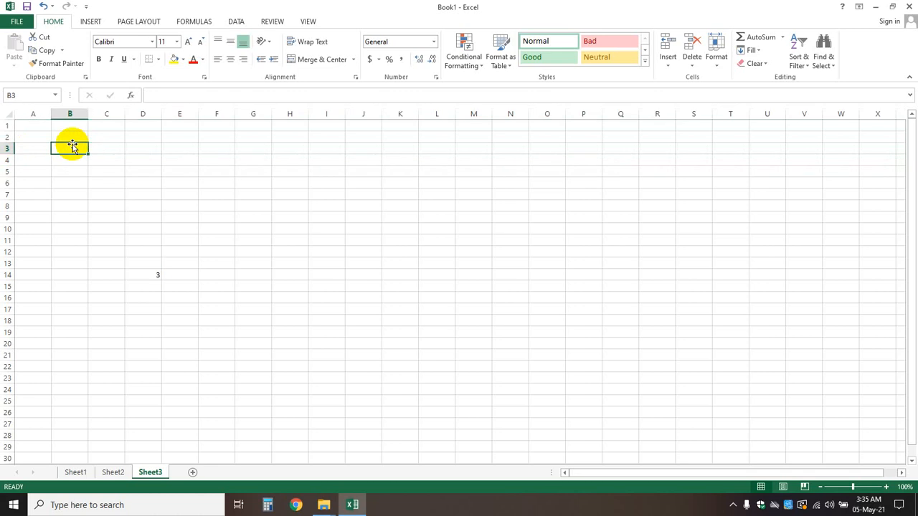
pyautogui.doubleClick(71, 149)
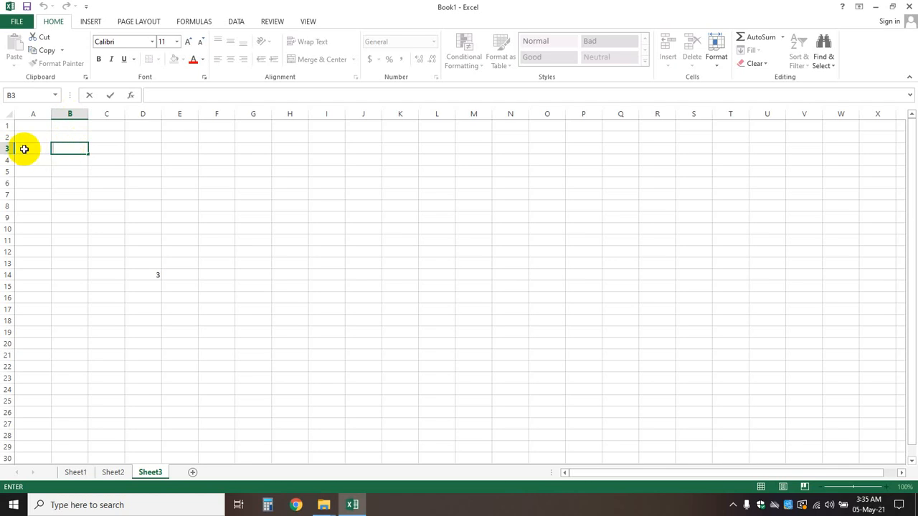
pyautogui.click(71, 150)
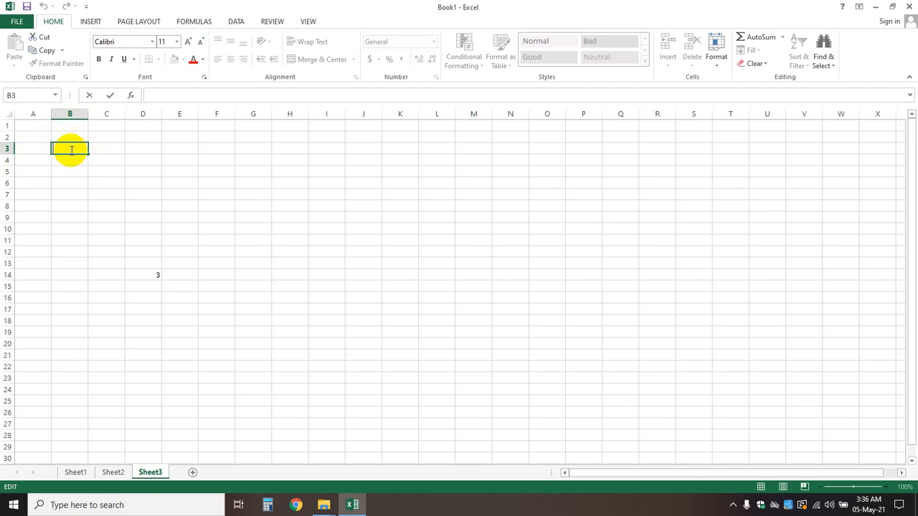
pyautogui.write('B3')
pyautogui.click(168, 172)
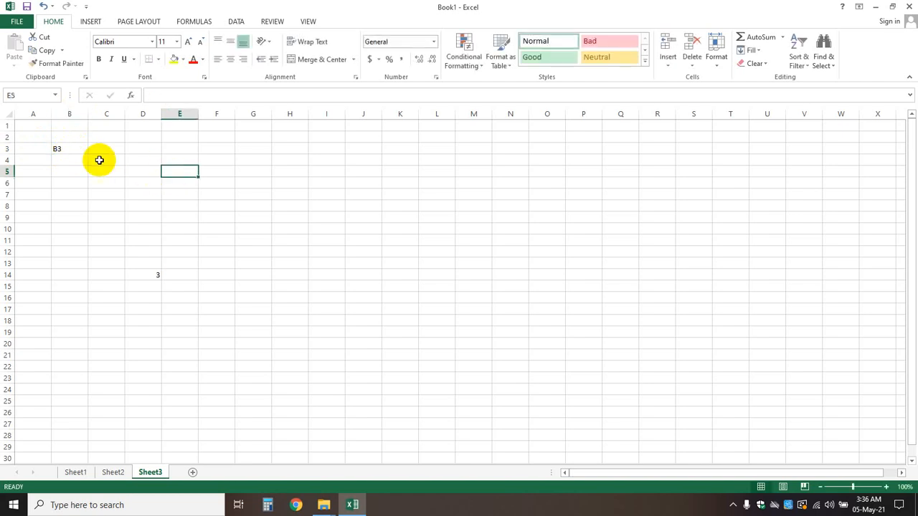
pyautogui.click(71, 149)
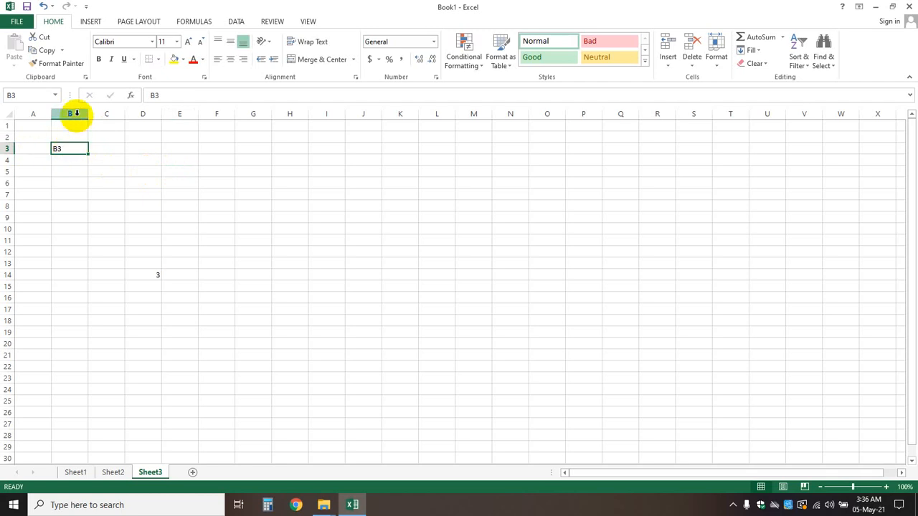
# Enter the text E10 in cell E10 of Sheet3.
pyautogui.click(186, 228)
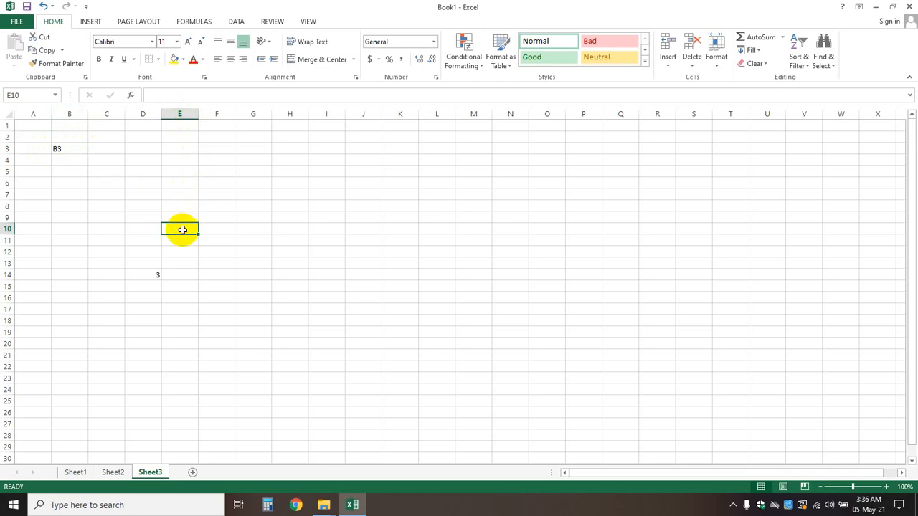
pyautogui.write('E10')
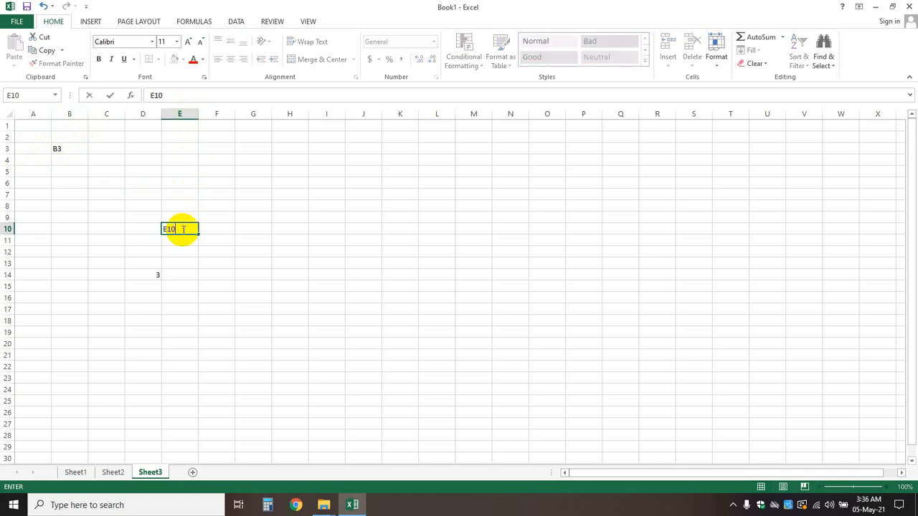
pyautogui.click(256, 249)
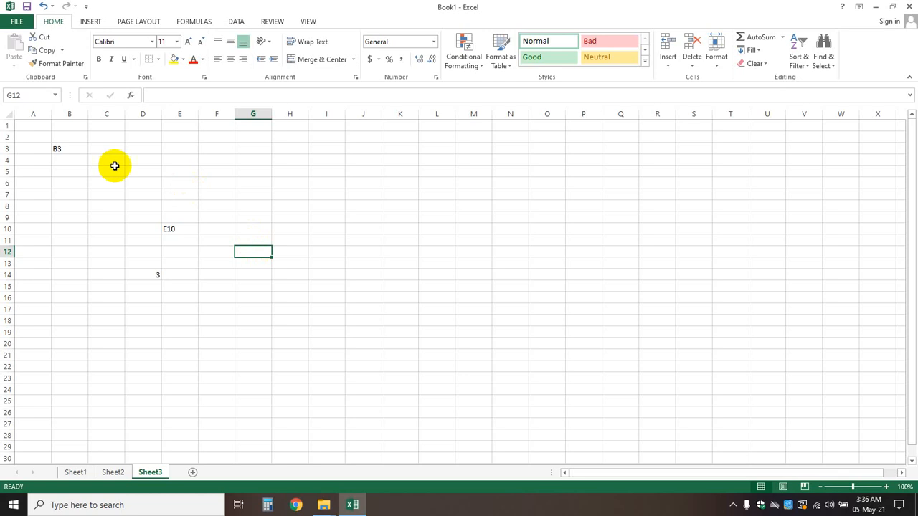
# Clear the contents of cells B3 and E10 on Sheet3.
pyautogui.click(70, 149)
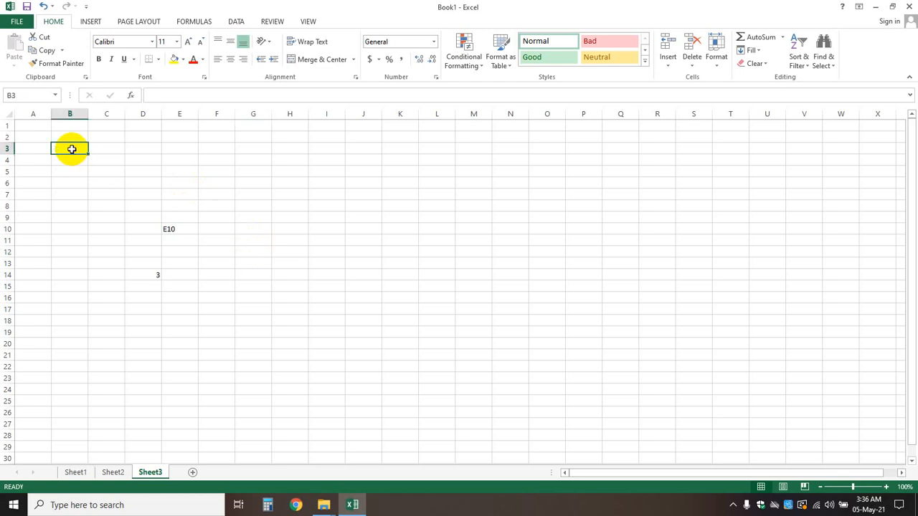
pyautogui.click(180, 230)
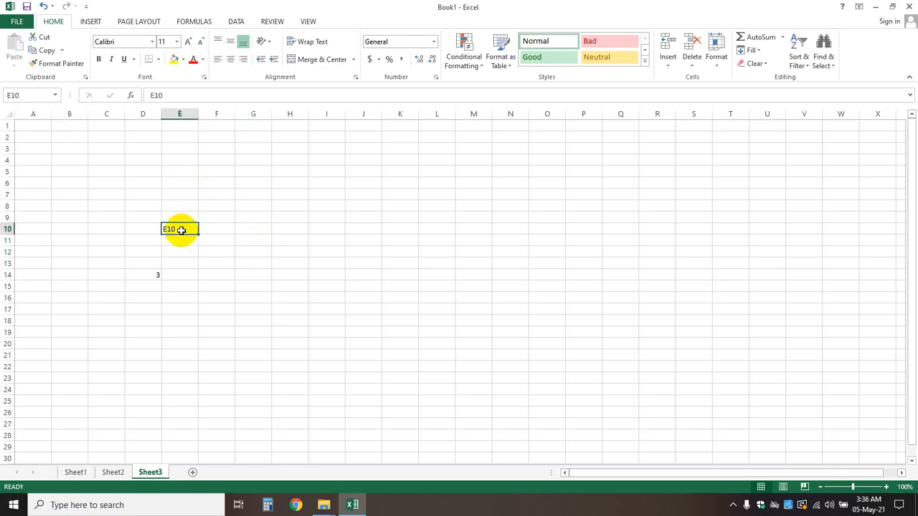
pyautogui.press('Delete')
pyautogui.click(334, 226)
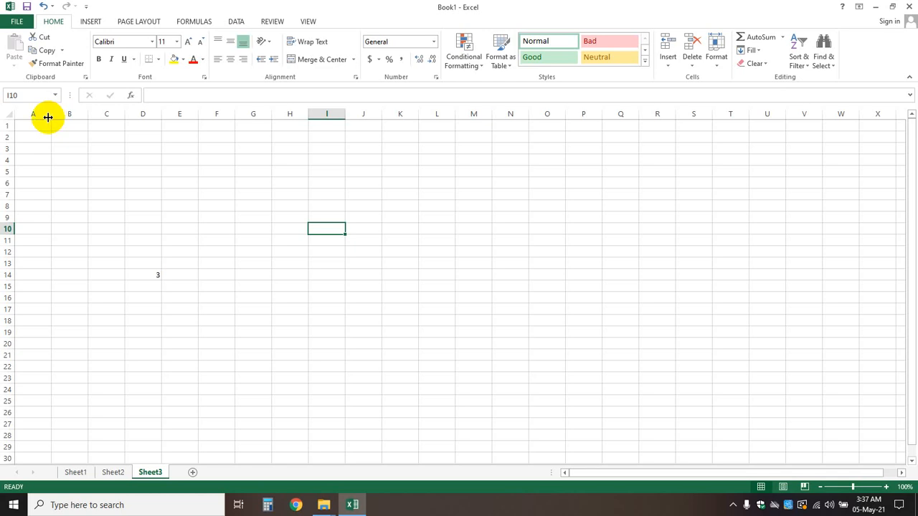
# Enter the headings R-No in cell A1 and Name in cell B1, and reselect both cells to check them.
pyautogui.click(34, 126)
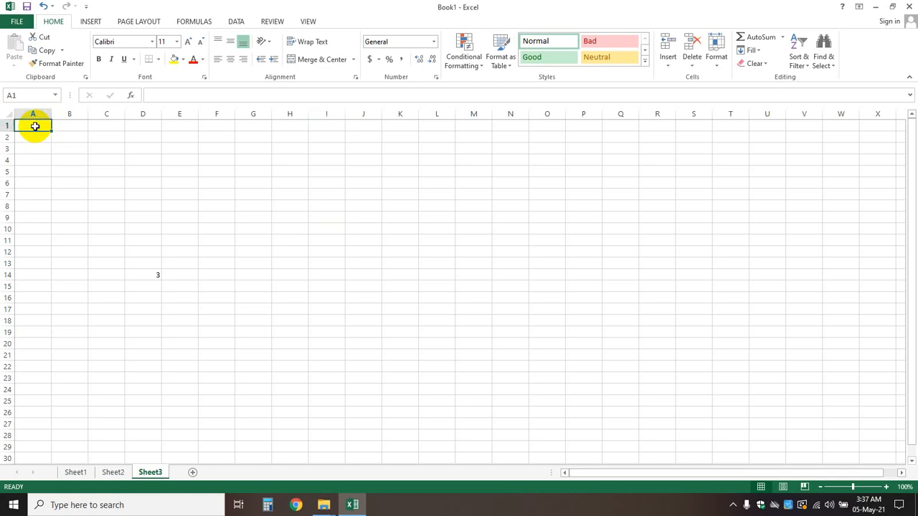
pyautogui.write('R')
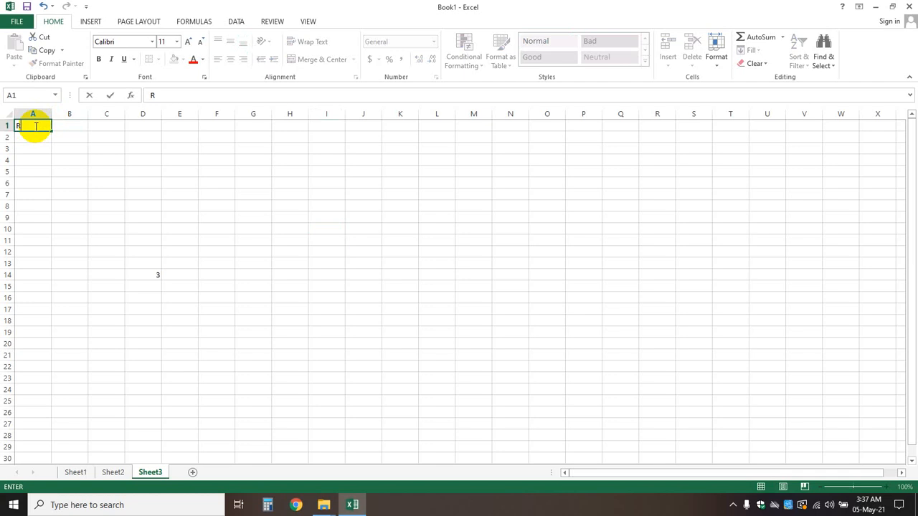
pyautogui.write('-No')
pyautogui.click(132, 149)
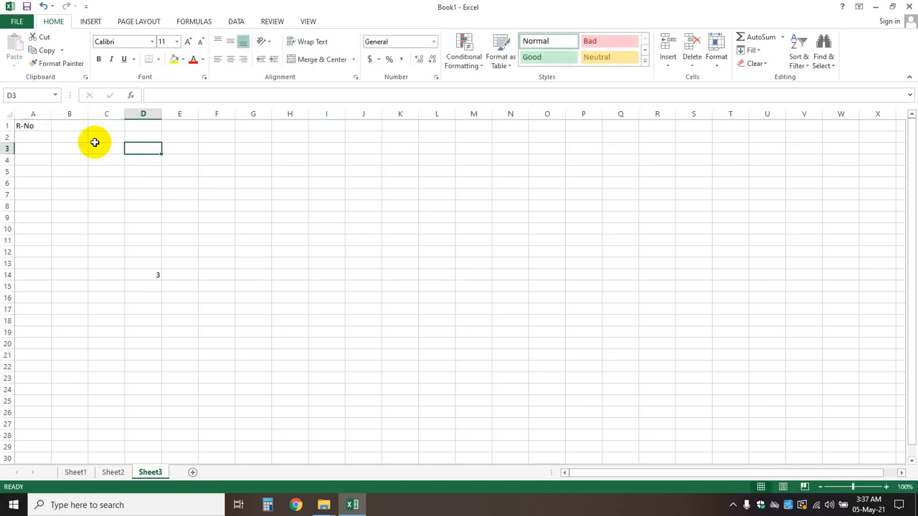
pyautogui.click(39, 126)
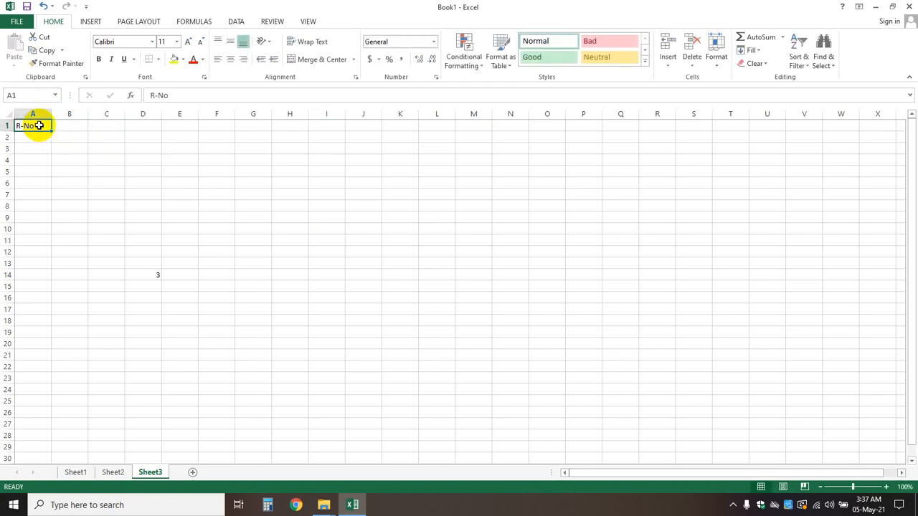
pyautogui.click(81, 124)
pyautogui.write('Name')
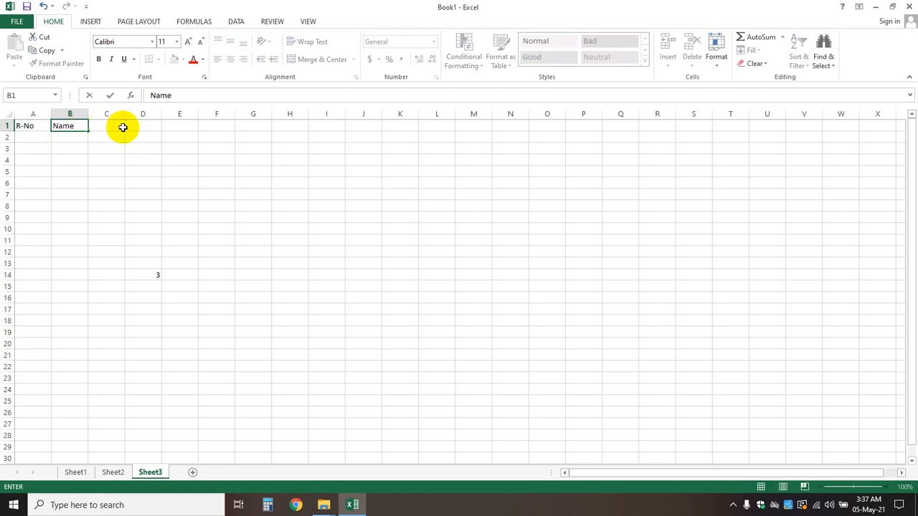
pyautogui.click(120, 127)
pyautogui.click(27, 125)
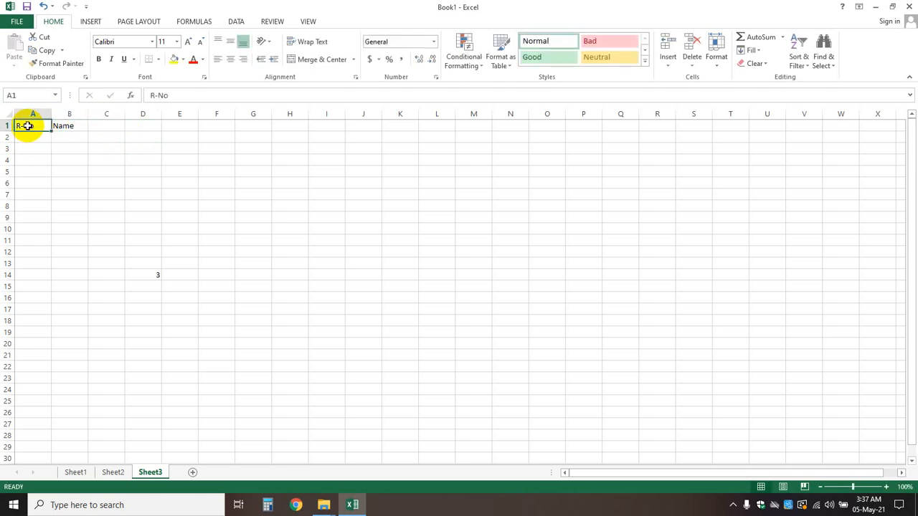
pyautogui.click(74, 125)
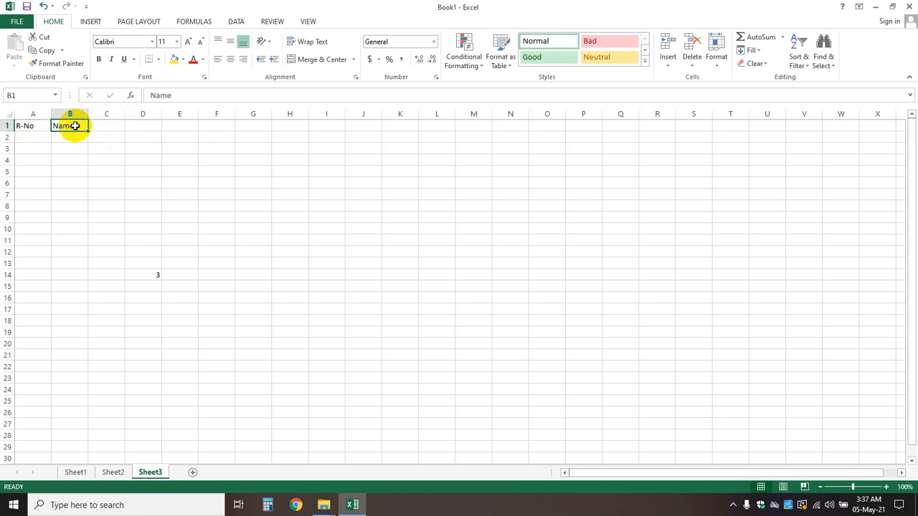
pyautogui.click(181, 180)
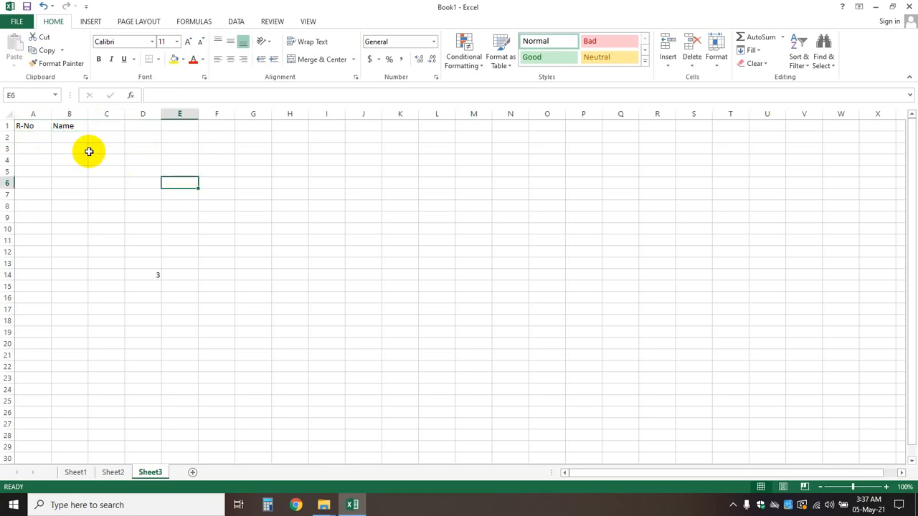
# Change the heading in cell A1 to Reg-No by editing it in the formula bar.
pyautogui.click(43, 126)
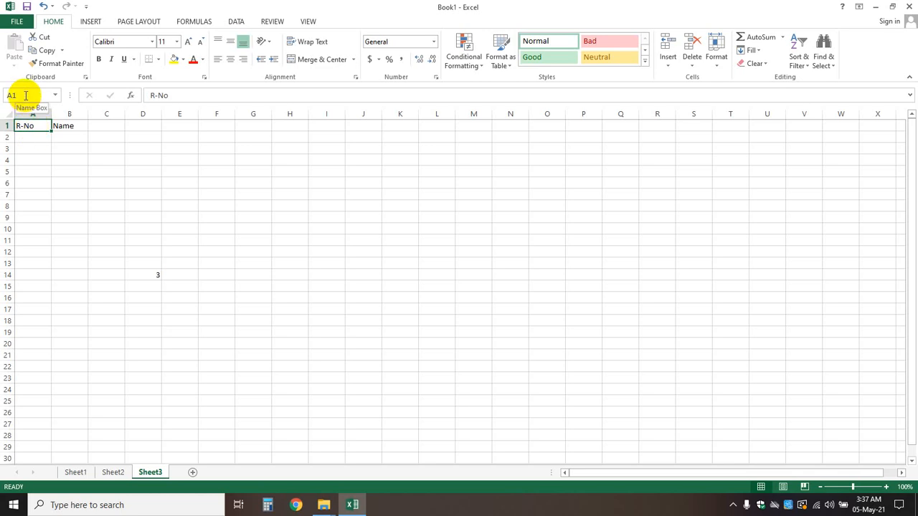
pyautogui.click(177, 95)
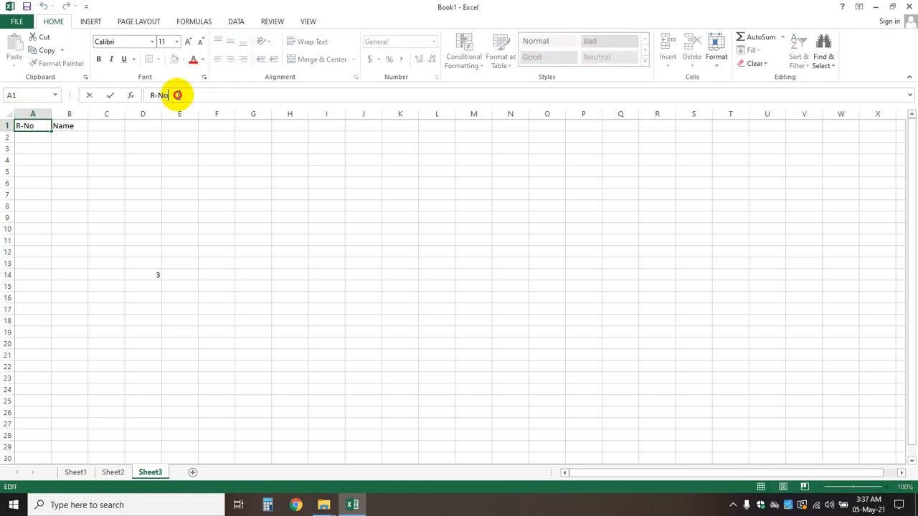
pyautogui.doubleClick(178, 96)
pyautogui.click(178, 95)
pyautogui.press('BackSpace')
pyautogui.press('BackSpace')
pyautogui.press('BackSpace')
pyautogui.write('eg-No')
pyautogui.moveTo(180, 96); pyautogui.dragTo(149, 95)
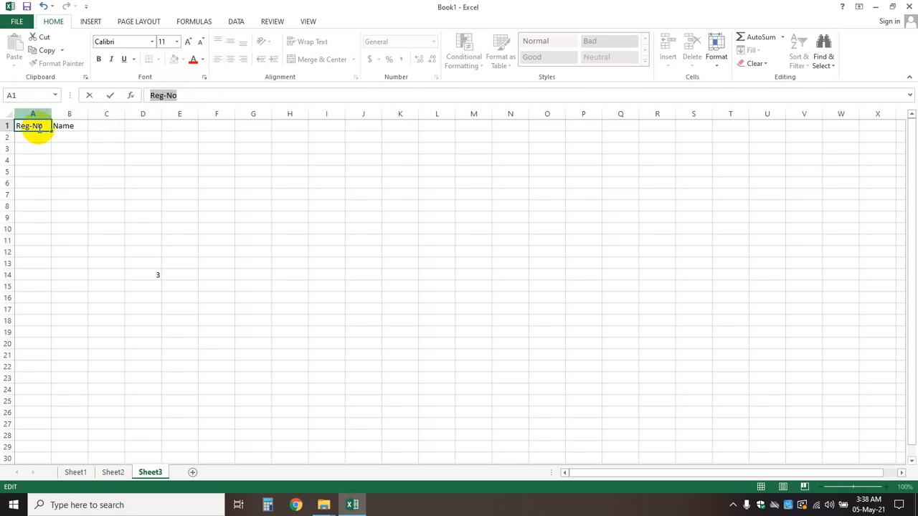
pyautogui.click(184, 185)
# Examine how the Reg-No heading in cell A1 can be opened for editing in the cell itself and in the formula bar.
pyautogui.click(28, 125)
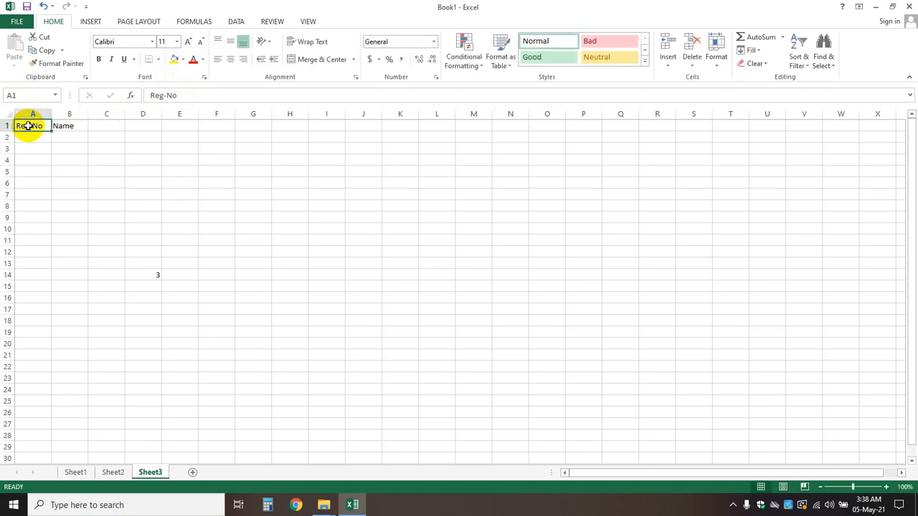
pyautogui.doubleClick(28, 126)
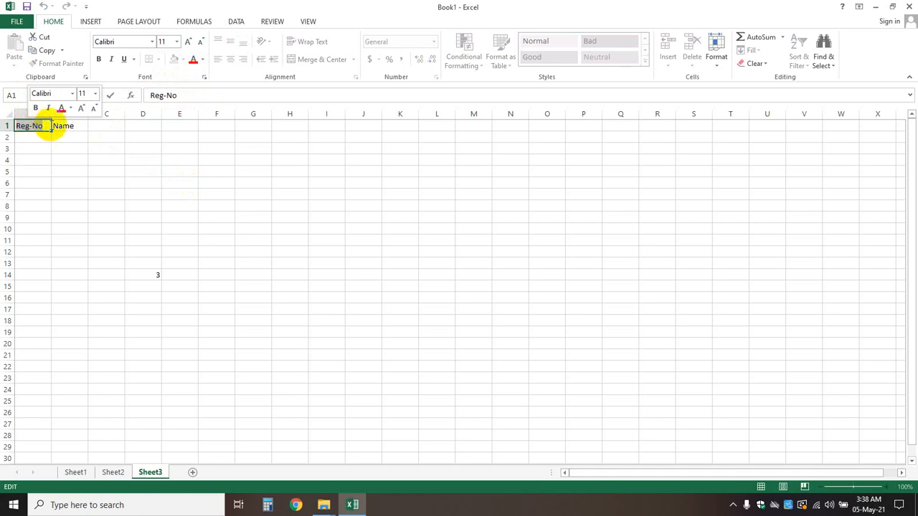
pyautogui.click(155, 203)
pyautogui.click(43, 124)
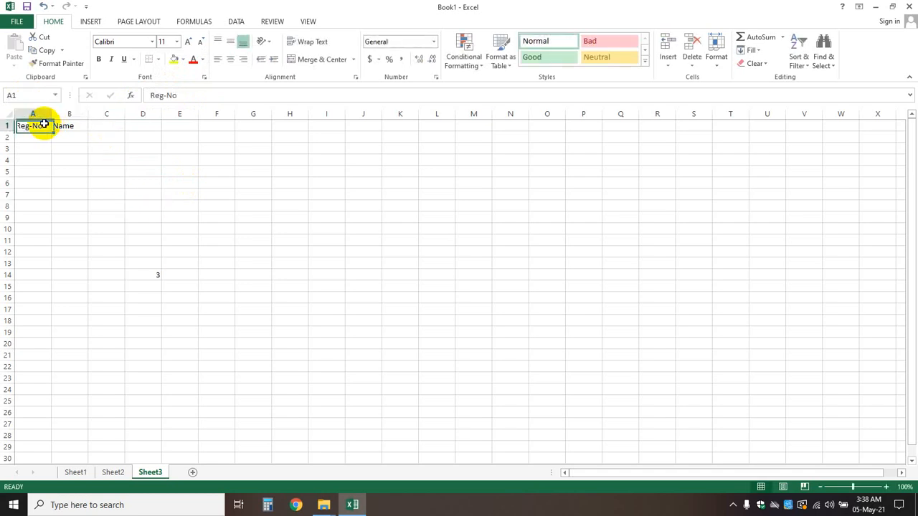
pyautogui.doubleClick(185, 96)
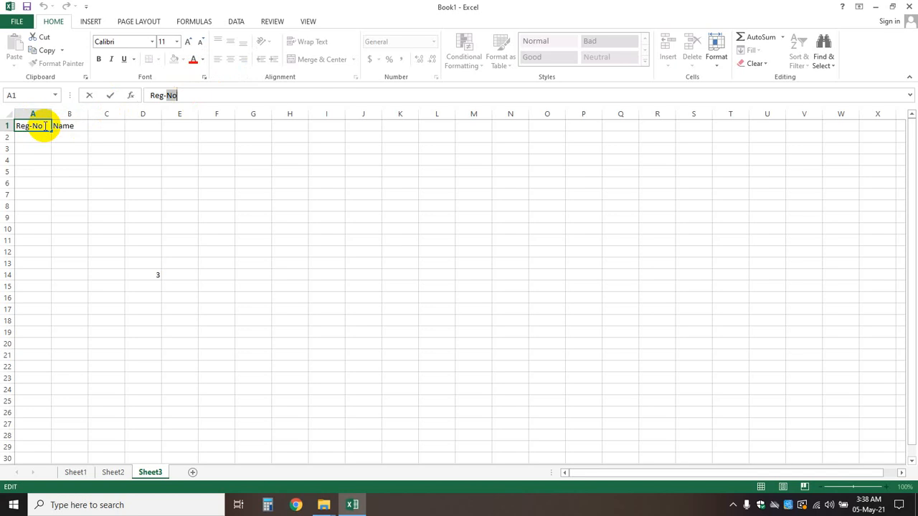
pyautogui.click(37, 137)
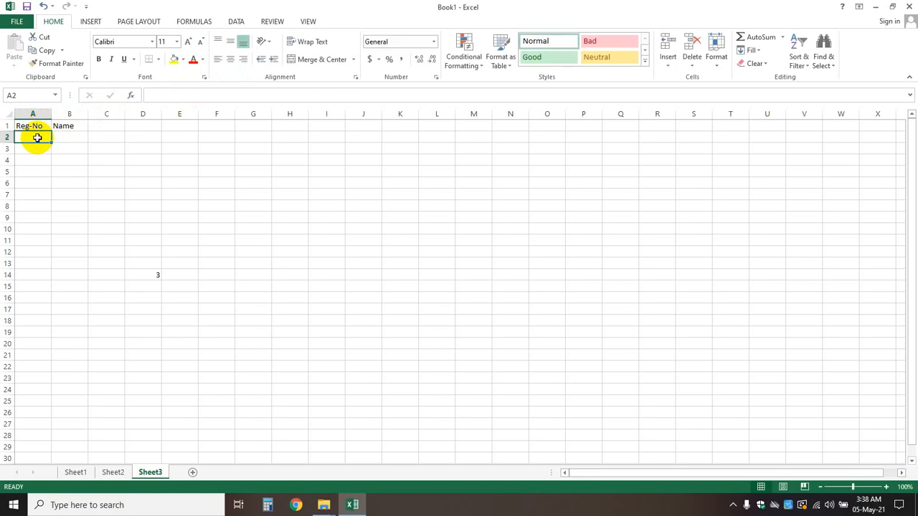
pyautogui.click(97, 136)
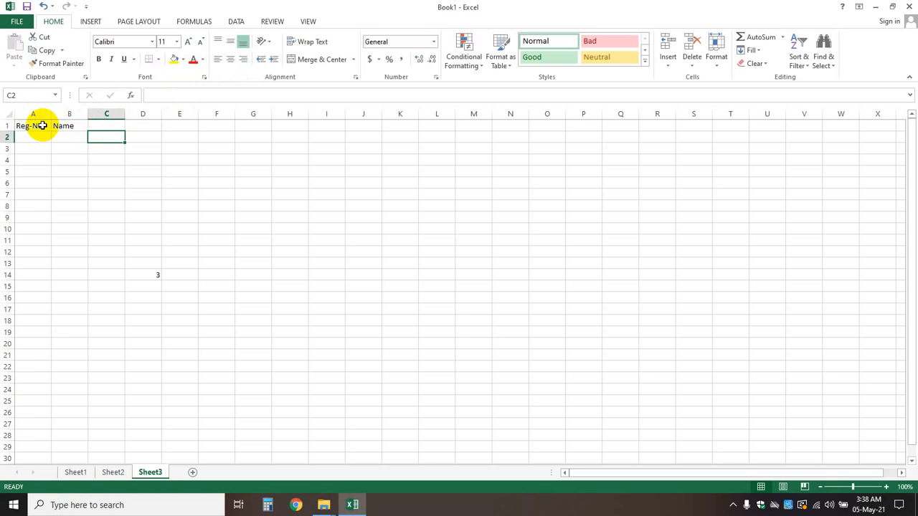
pyautogui.moveTo(43, 126); pyautogui.dragTo(68, 122)
pyautogui.click(129, 140)
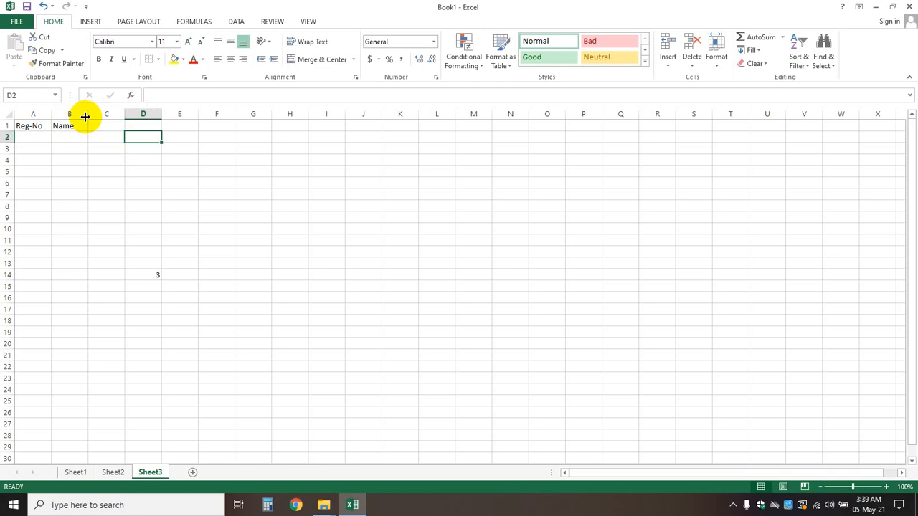
# Widen column B to about twice its width.
pyautogui.moveTo(85, 116); pyautogui.dragTo(84, 116)
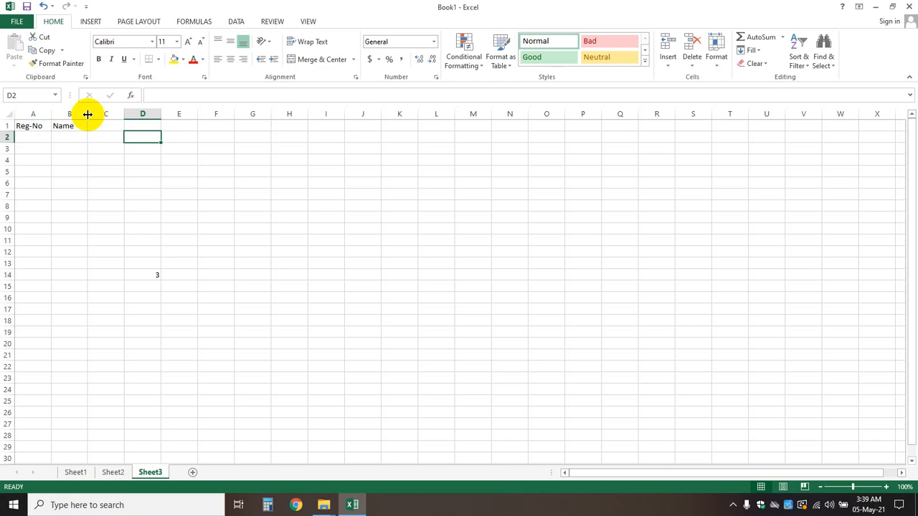
pyautogui.moveTo(87, 114); pyautogui.dragTo(122, 115)
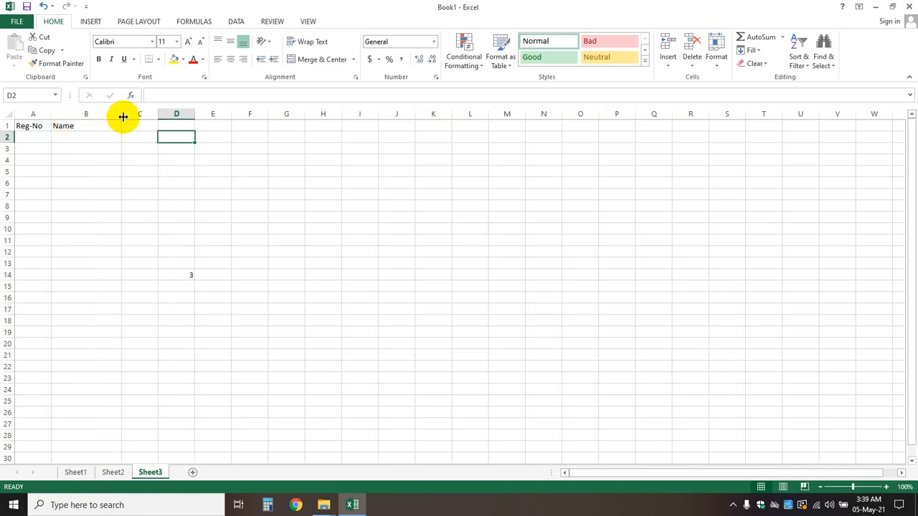
pyautogui.moveTo(122, 116)
pyautogui.mouseDown()
pyautogui.moveTo(90, 117)
pyautogui.moveTo(122, 117)
pyautogui.mouseUp()
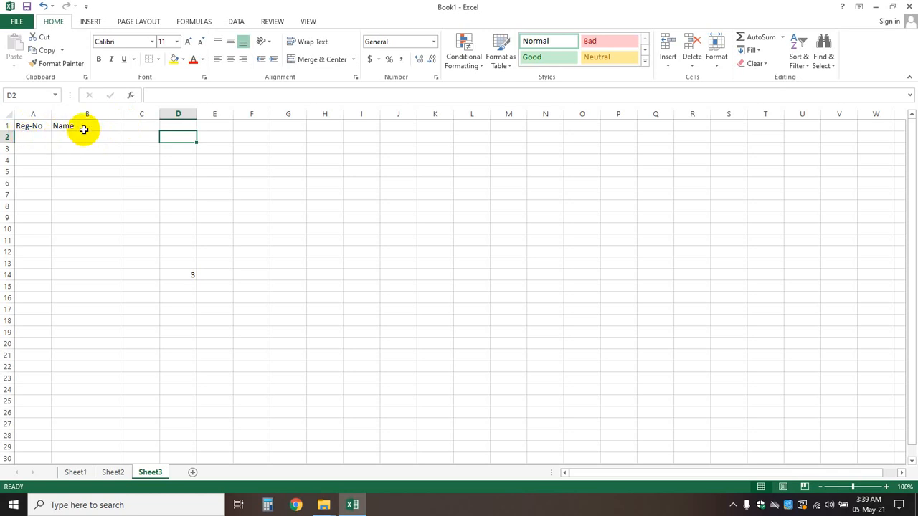
# Format the Reg-No heading in cell A1 with the Algerian font at size 20.
pyautogui.click(46, 126)
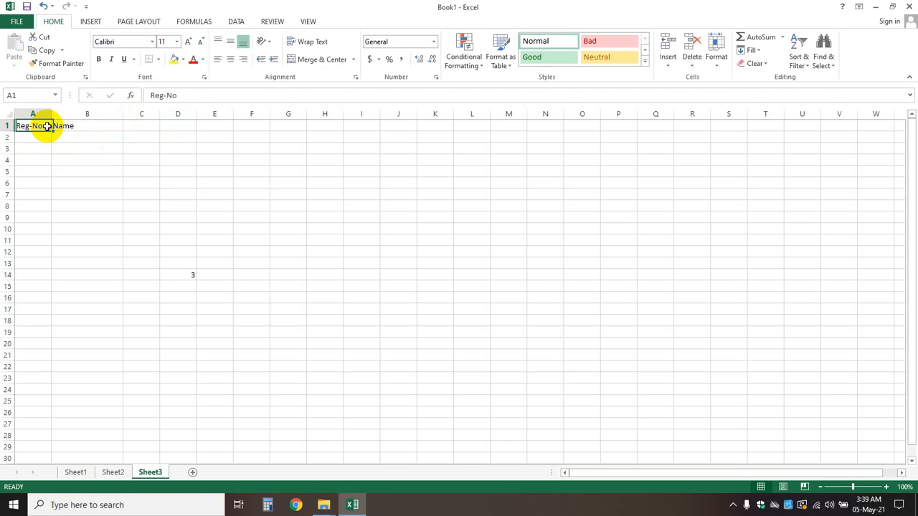
pyautogui.click(87, 147)
pyautogui.click(41, 123)
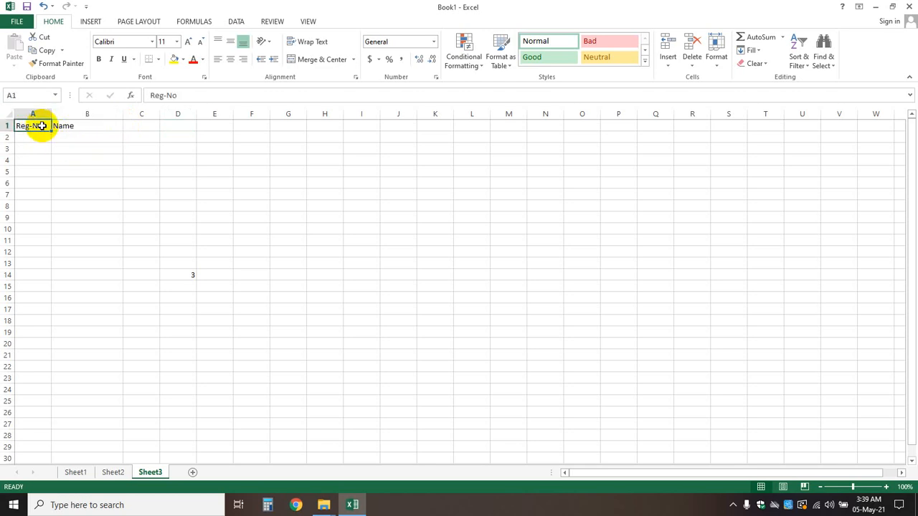
pyautogui.click(94, 155)
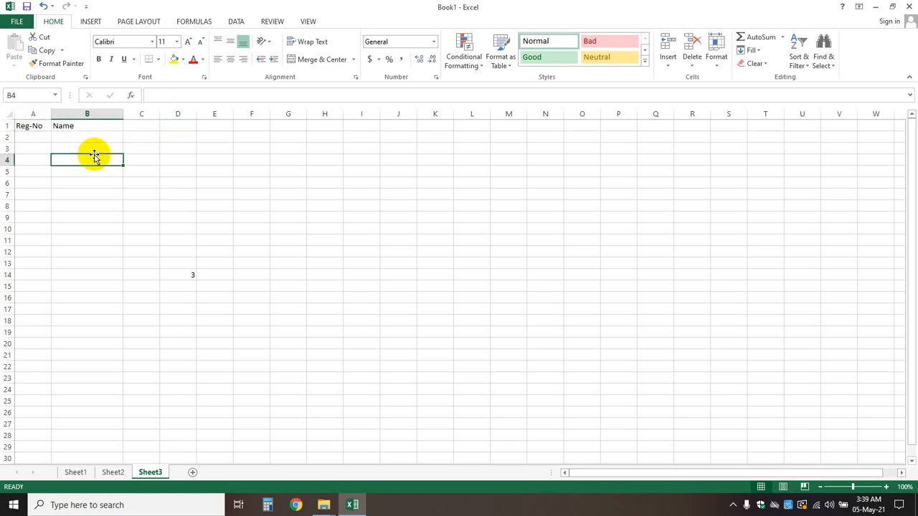
pyautogui.click(36, 125)
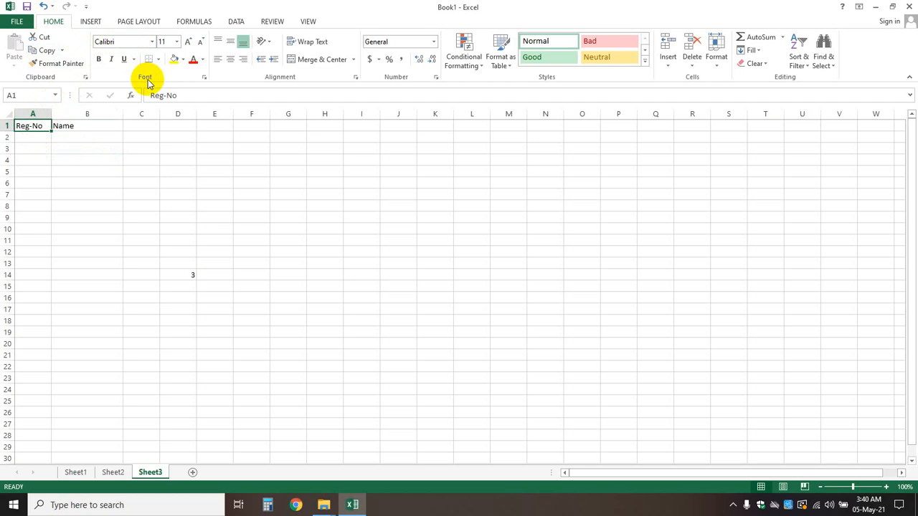
pyautogui.click(153, 41)
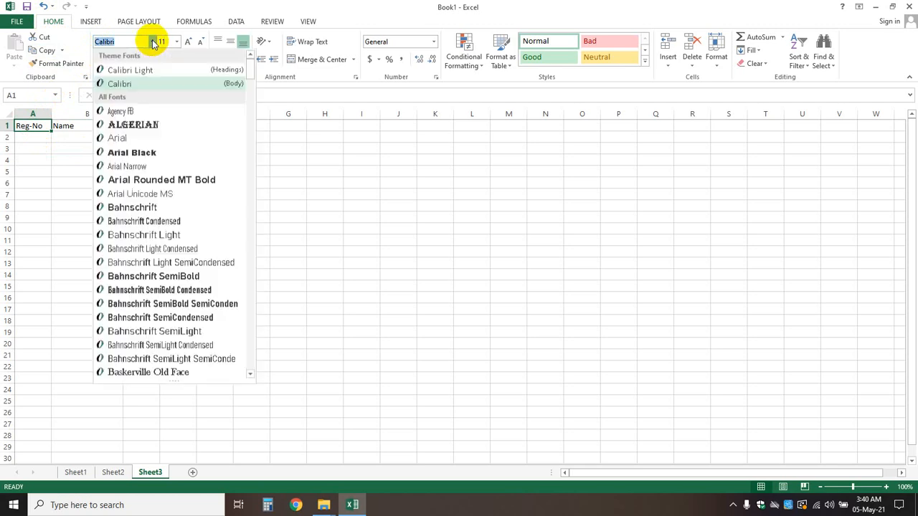
pyautogui.click(156, 125)
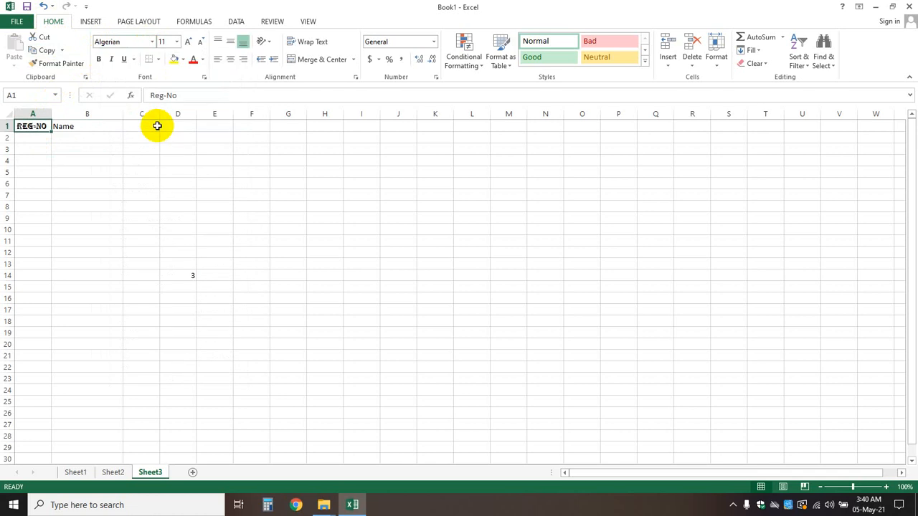
pyautogui.click(177, 42)
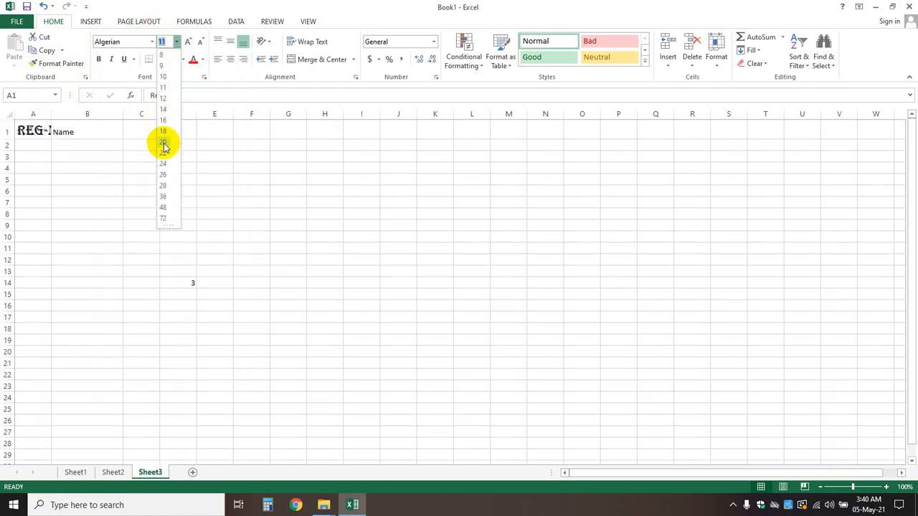
pyautogui.click(163, 144)
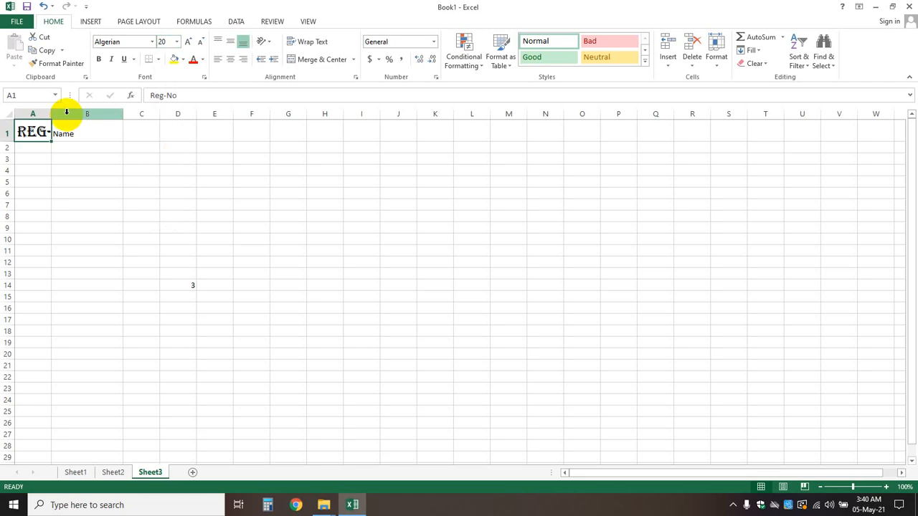
# Widen column A enough to fit the whole Reg-No heading in cell A1.
pyautogui.moveTo(51, 117); pyautogui.dragTo(79, 115)
pyautogui.click(123, 159)
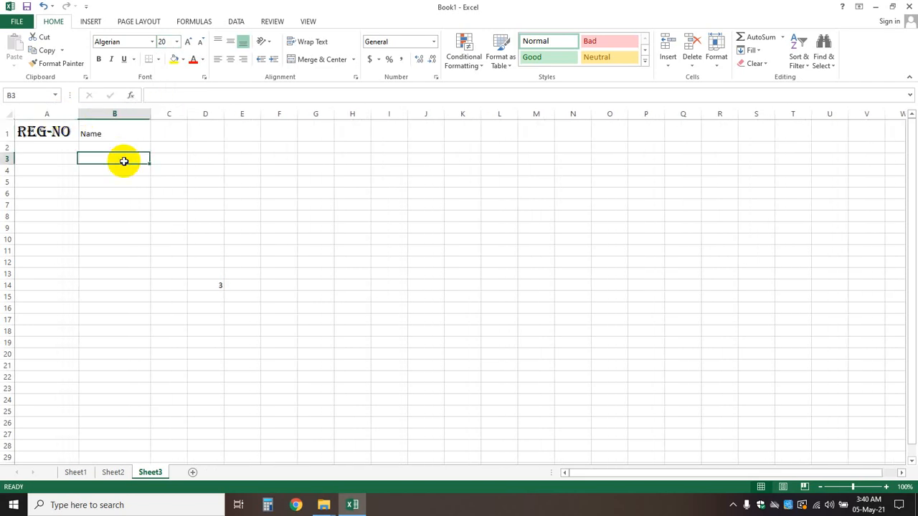
# Format the Reg-No heading in cell A1 with the Calibri font at size 11.
pyautogui.click(46, 130)
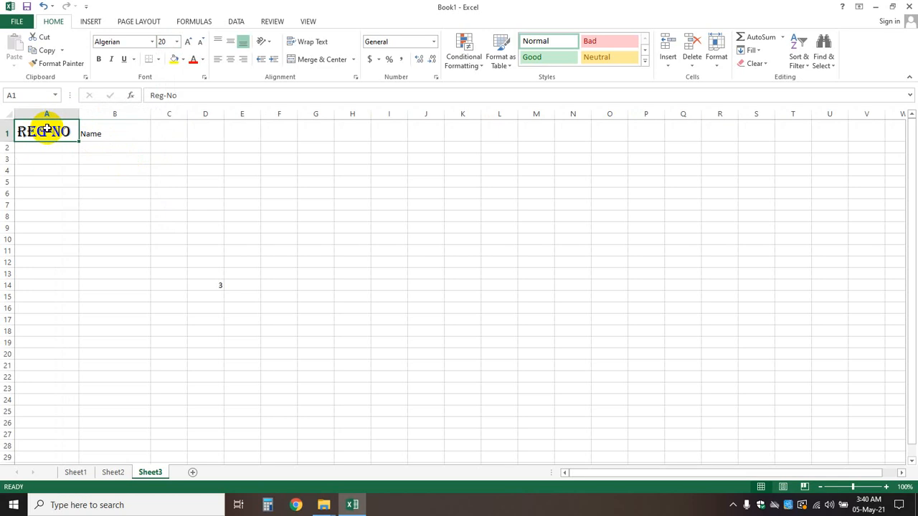
pyautogui.click(152, 41)
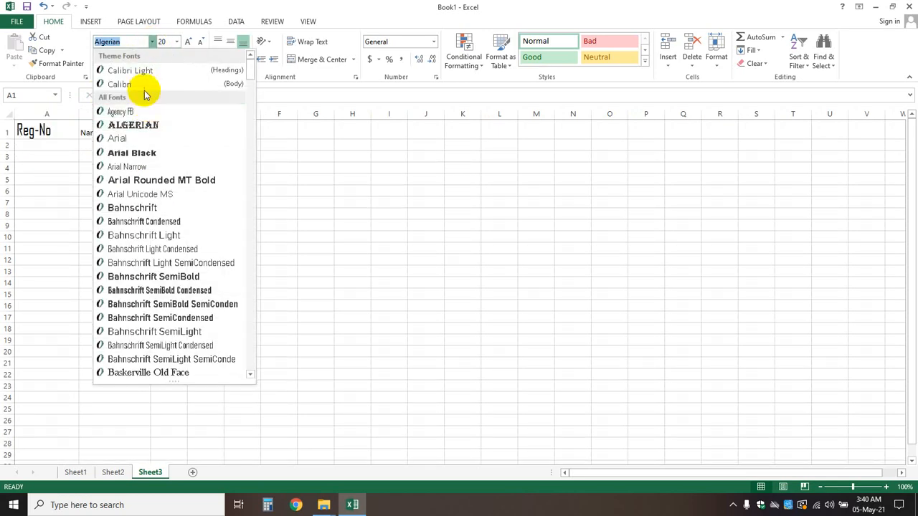
pyautogui.click(144, 86)
pyautogui.click(139, 143)
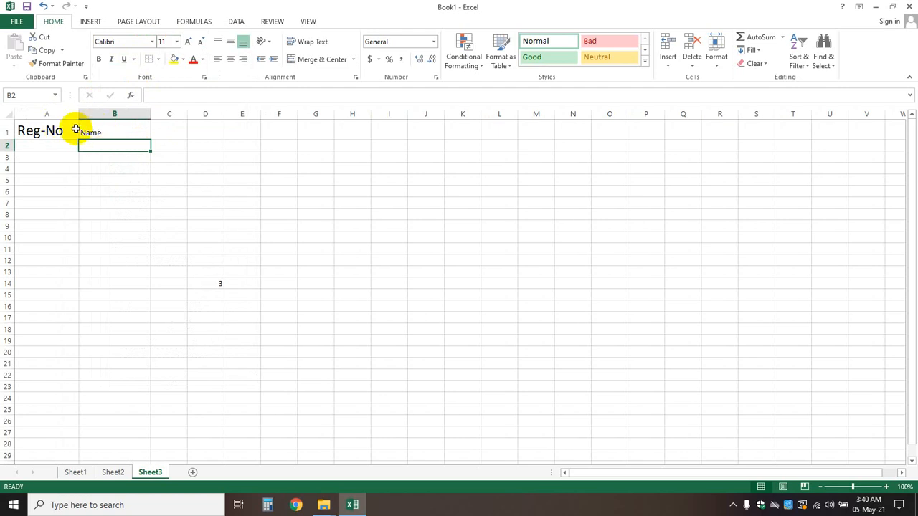
pyautogui.click(75, 130)
pyautogui.click(93, 131)
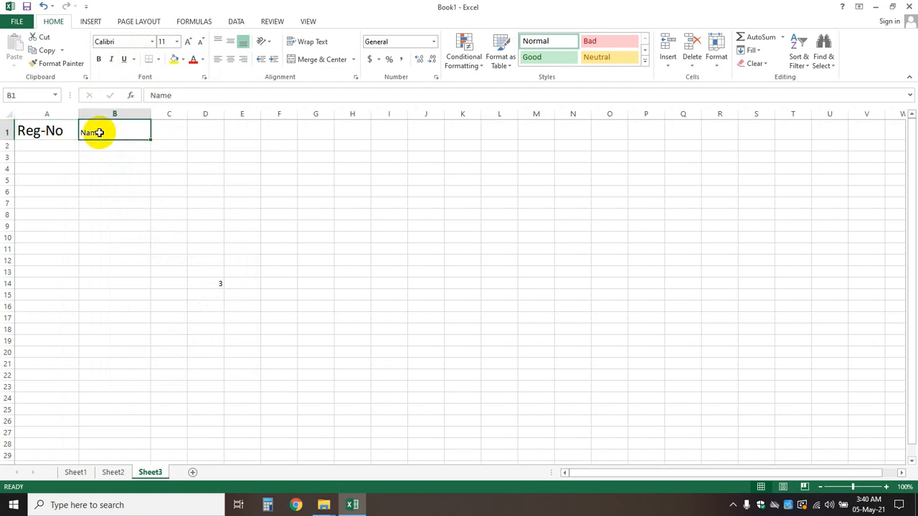
pyautogui.click(72, 133)
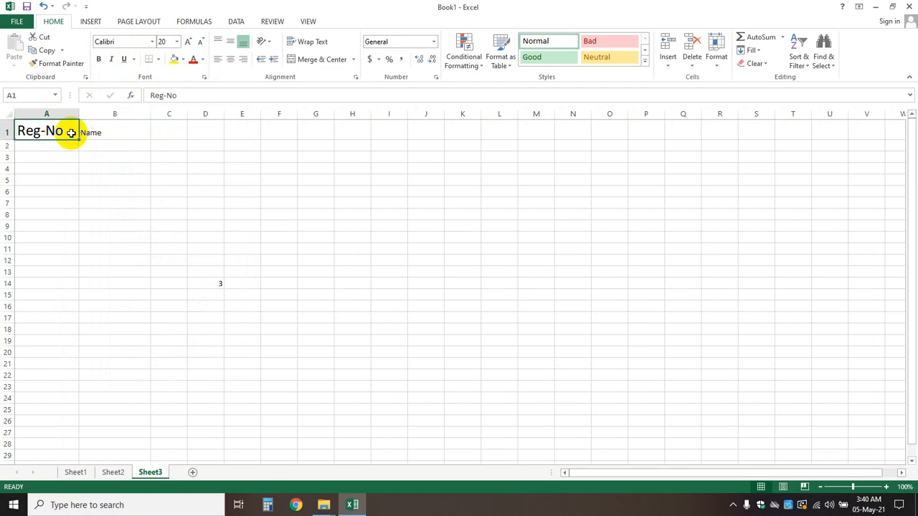
pyautogui.click(177, 42)
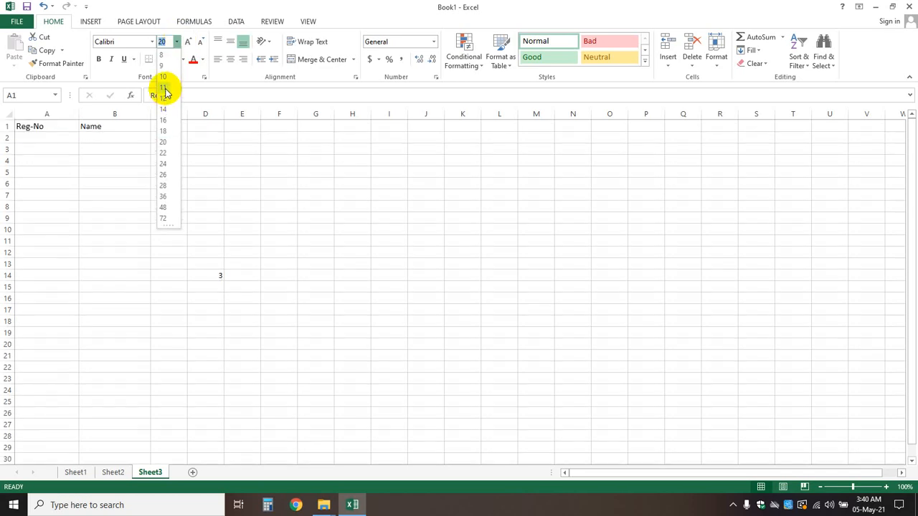
pyautogui.click(164, 88)
pyautogui.click(86, 162)
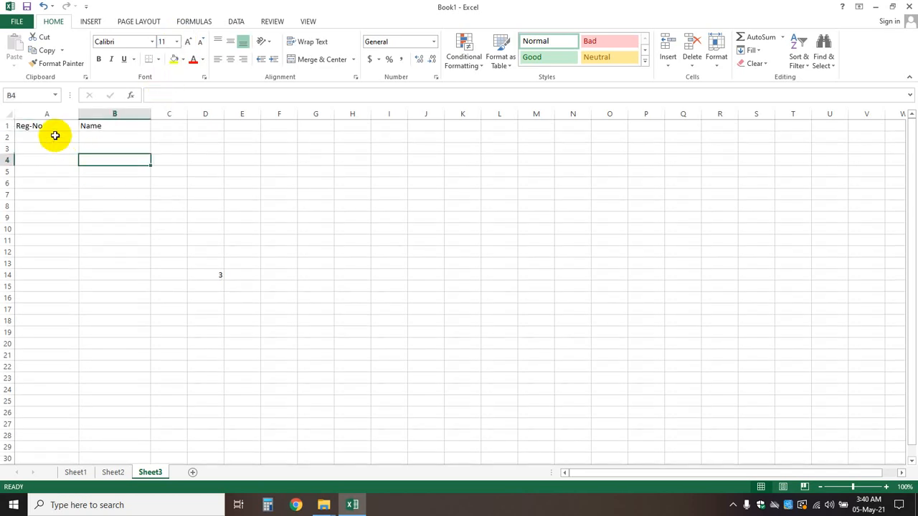
# Make the Reg-No and Name headings in cells A1:B1 bold, italic and underlined.
pyautogui.moveTo(47, 128); pyautogui.dragTo(91, 127)
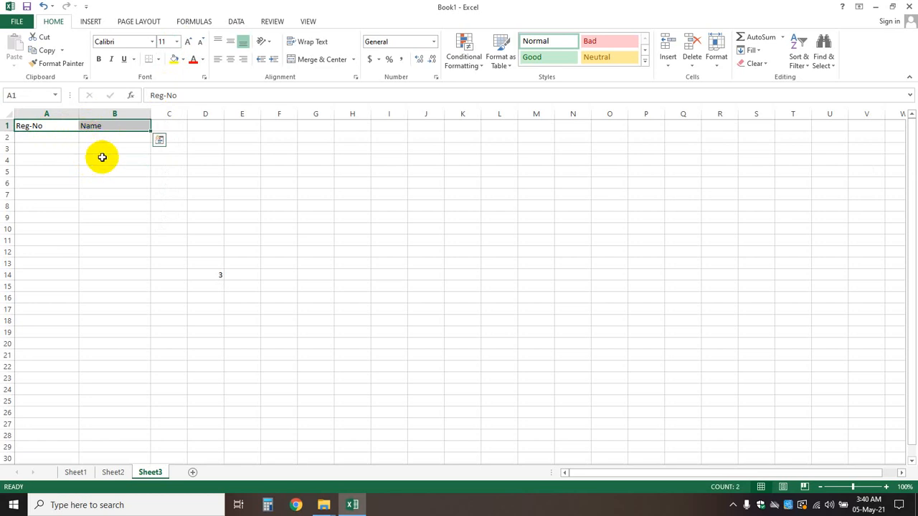
pyautogui.click(102, 157)
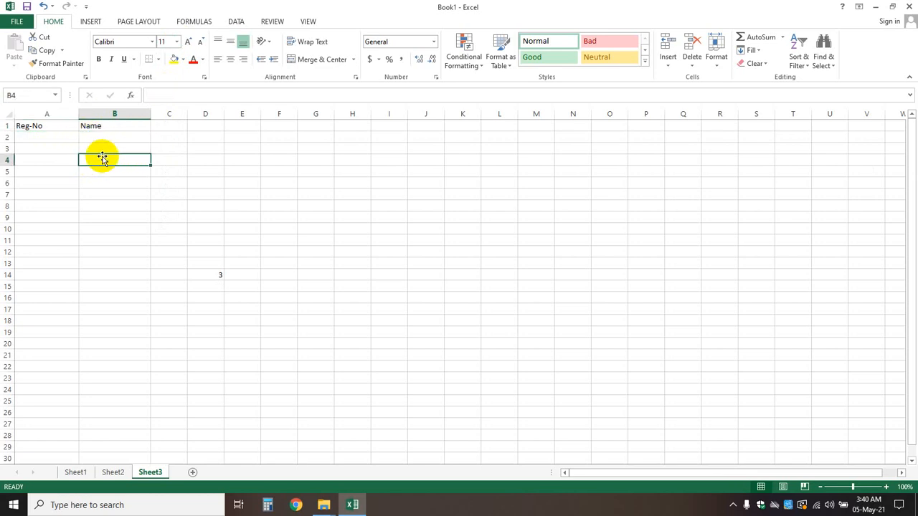
pyautogui.click(52, 126)
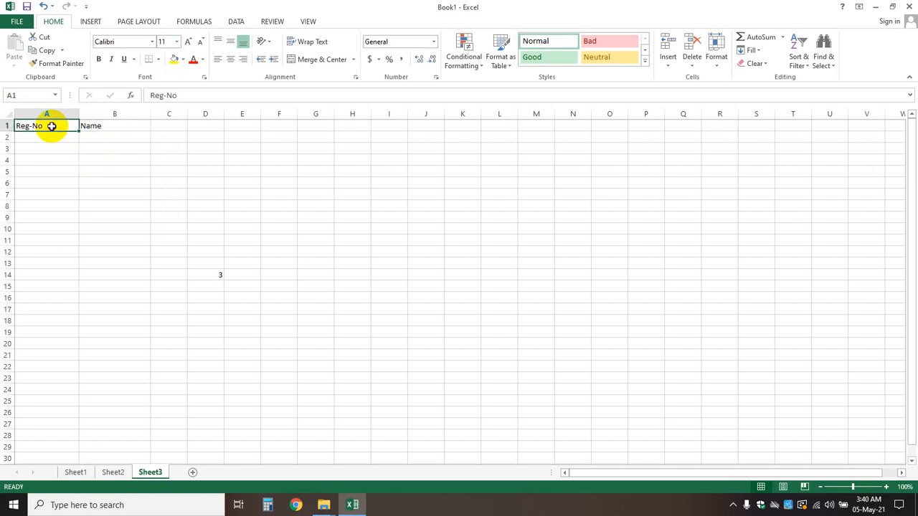
pyautogui.moveTo(51, 126); pyautogui.dragTo(124, 128)
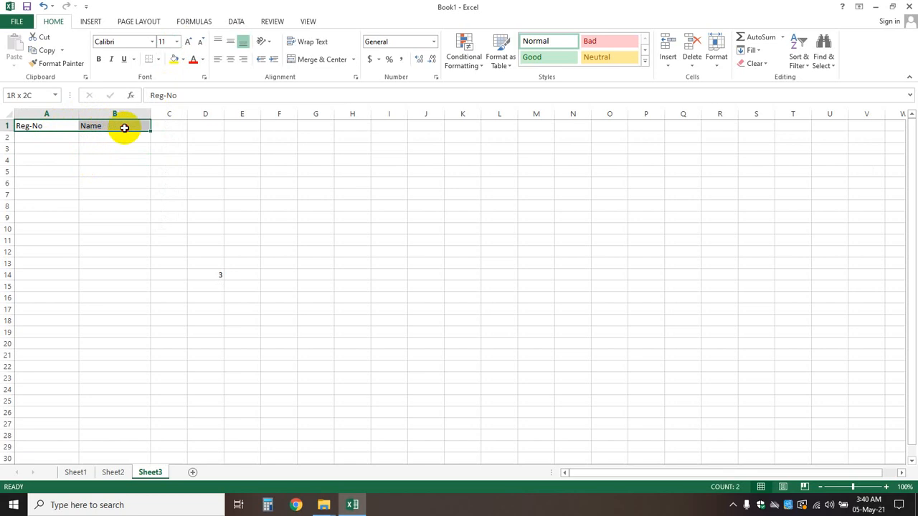
pyautogui.click(99, 60)
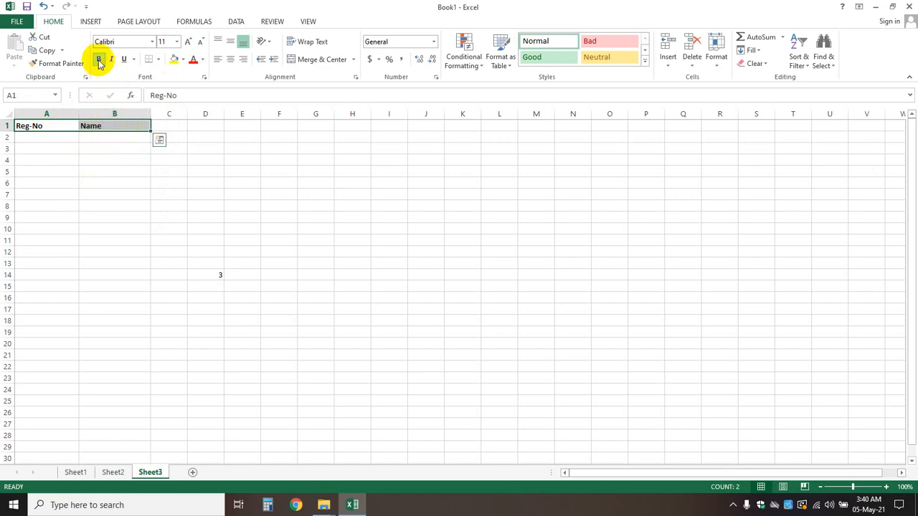
pyautogui.click(111, 58)
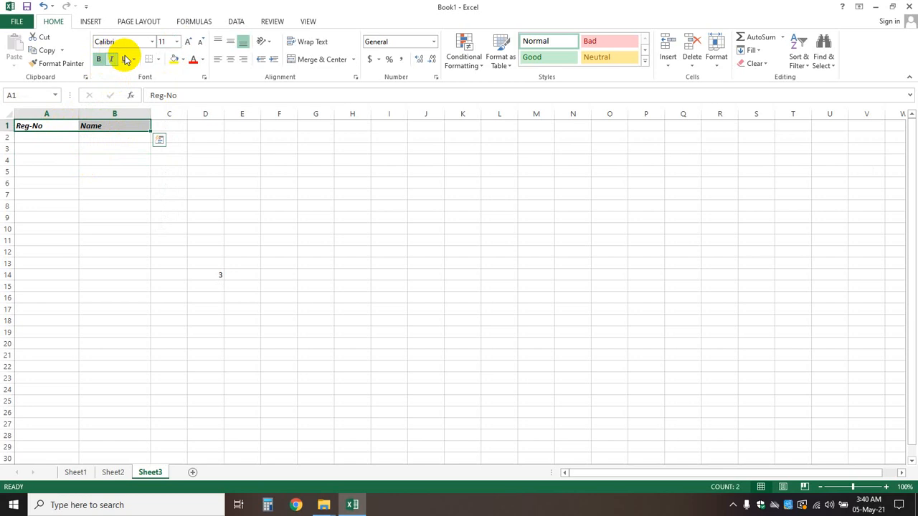
pyautogui.click(126, 58)
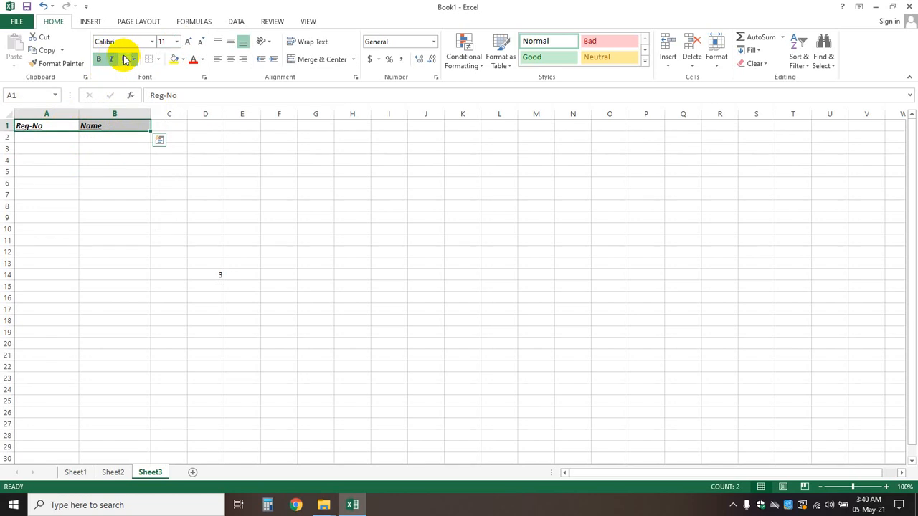
# Remove the underline, italic and bold formatting from the headings in cells A1:B1.
pyautogui.click(124, 58)
pyautogui.click(112, 59)
pyautogui.click(102, 60)
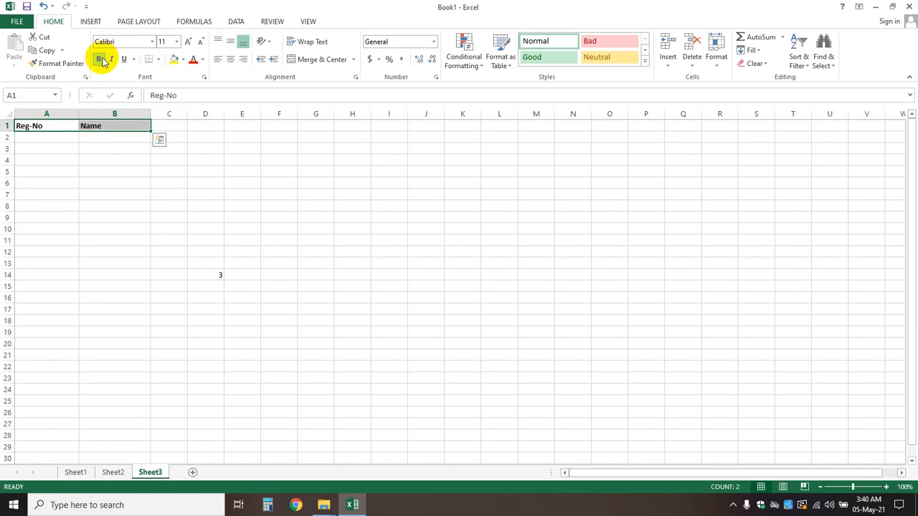
pyautogui.click(101, 60)
pyautogui.click(134, 203)
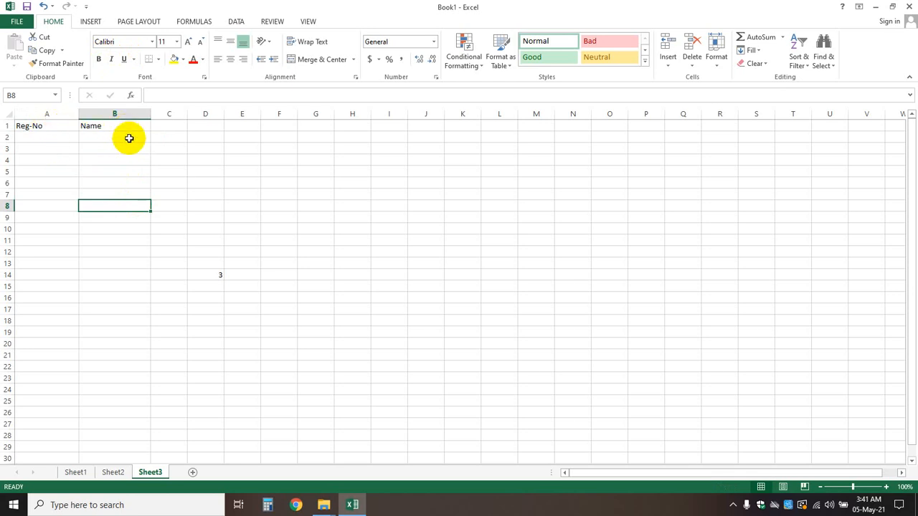
# Enter registration number 1 in cell A2 and the first student's name in cell B2.
pyautogui.click(53, 135)
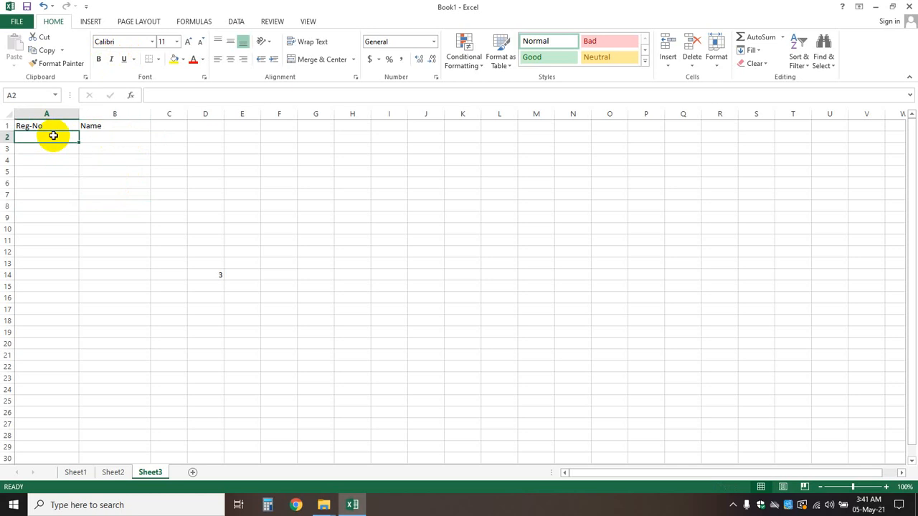
pyautogui.write('1')
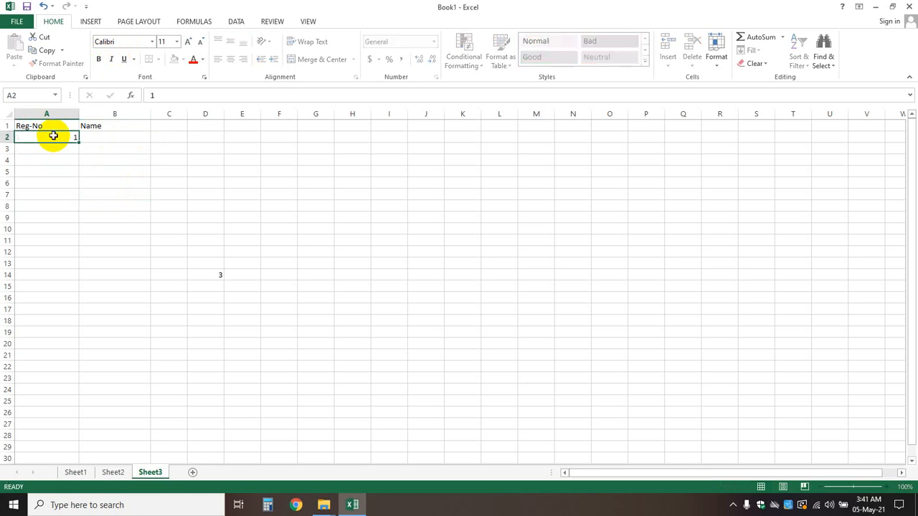
pyautogui.press('Tab')
pyautogui.write('Abd')
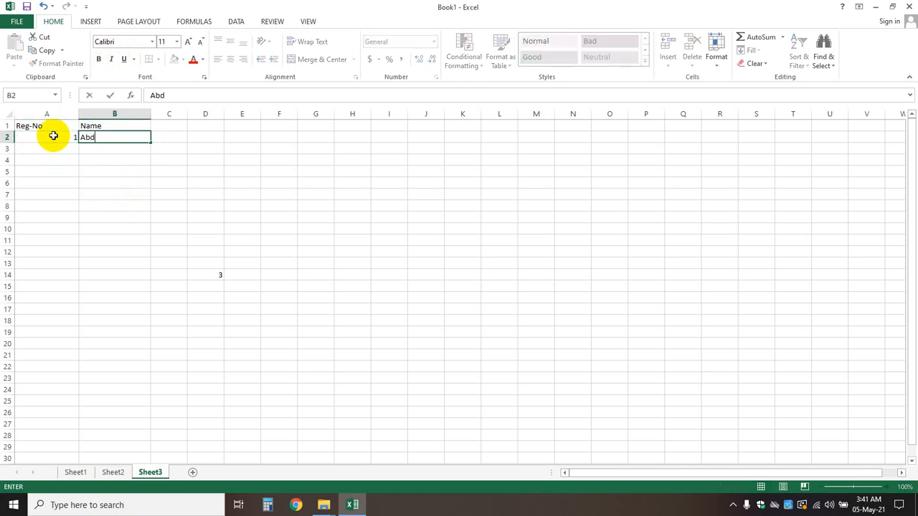
pyautogui.write('ullah')
pyautogui.press('Return')
# Enter registration number 2 in cell A3 and the second student's name in cell B3.
pyautogui.write('2')
pyautogui.press('Tab')
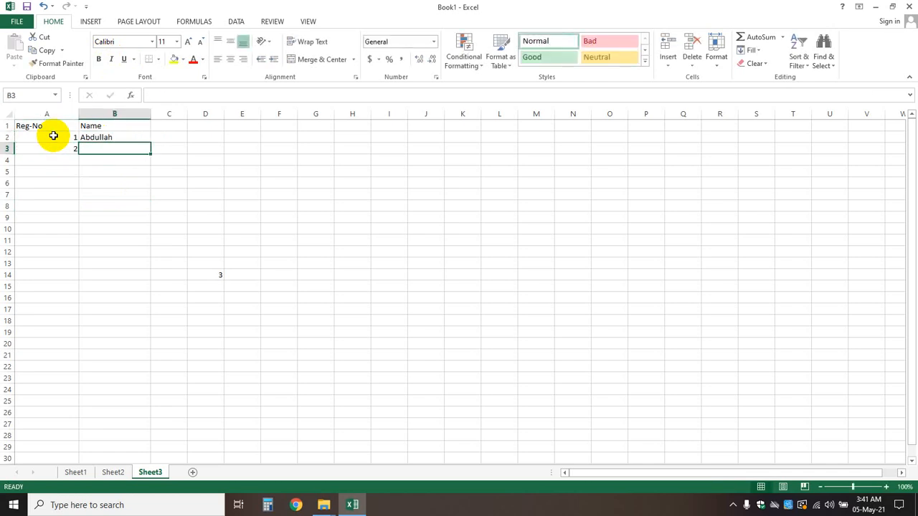
pyautogui.write('id')
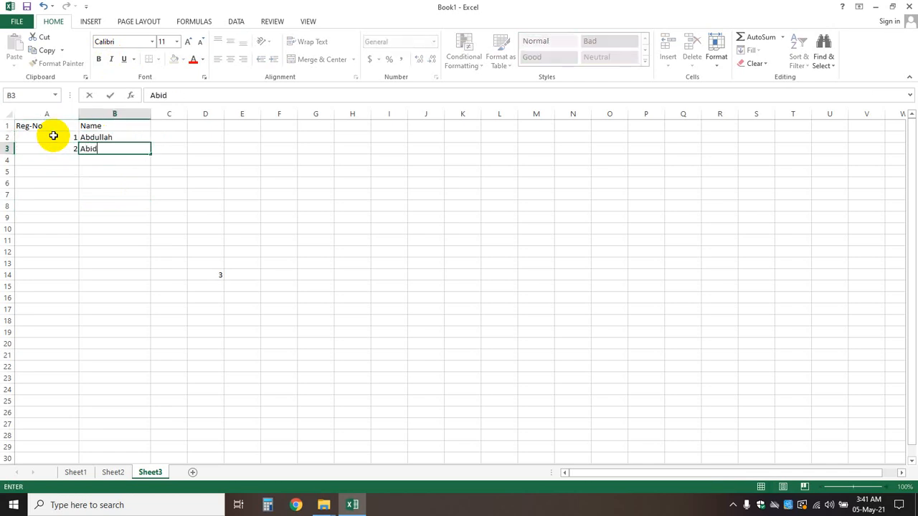
pyautogui.press('Return')
# Enter registration number 3 in cell A4 and the third student's name in cell B4.
pyautogui.write('3')
pyautogui.press('Tab')
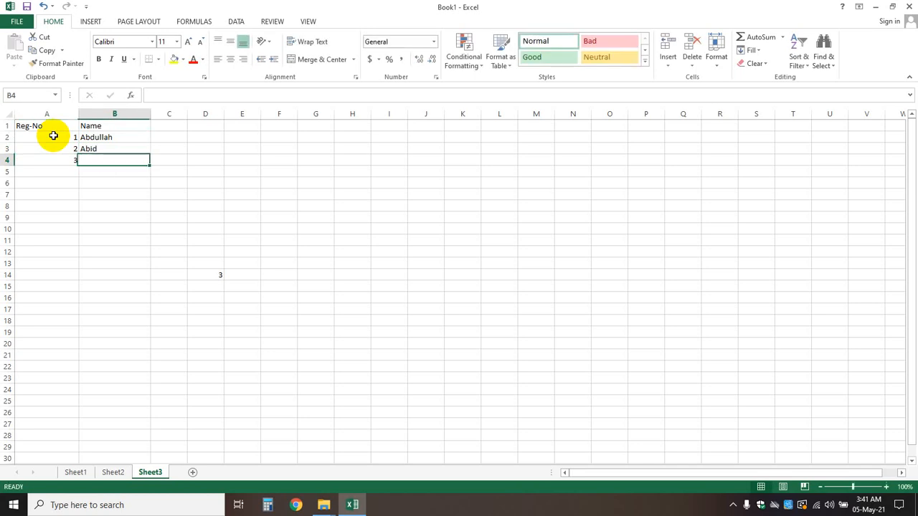
pyautogui.write('Imran')
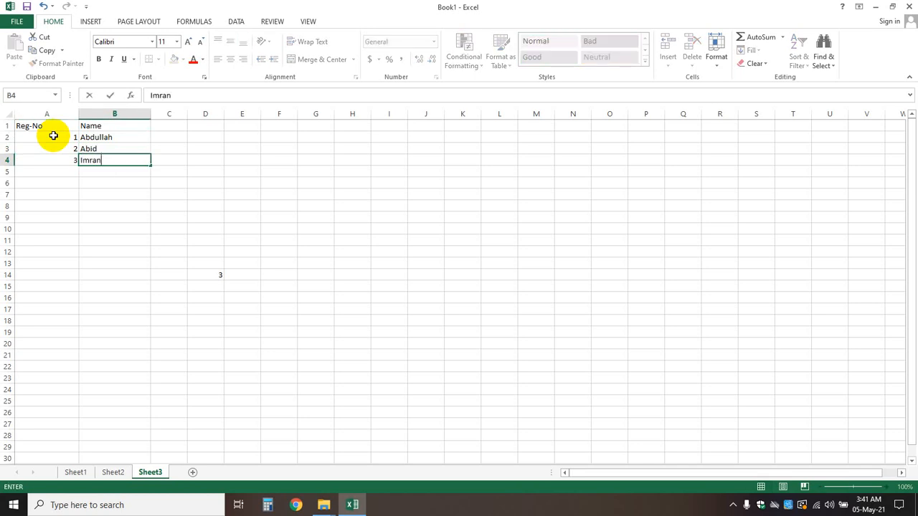
pyautogui.click(254, 179)
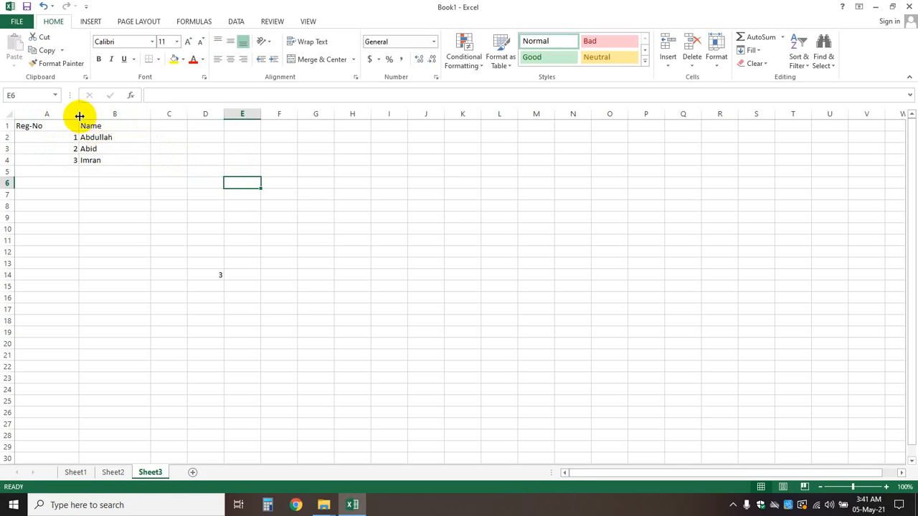
# Narrow columns A and B to fit their contents more closely, and widen column C to about one and a half times its width.
pyautogui.moveTo(79, 117); pyautogui.dragTo(54, 117)
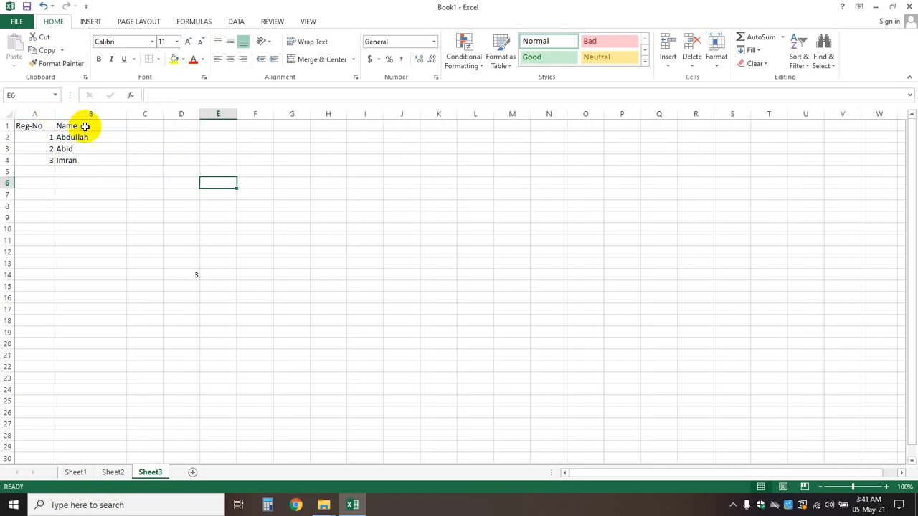
pyautogui.moveTo(127, 112); pyautogui.dragTo(164, 115)
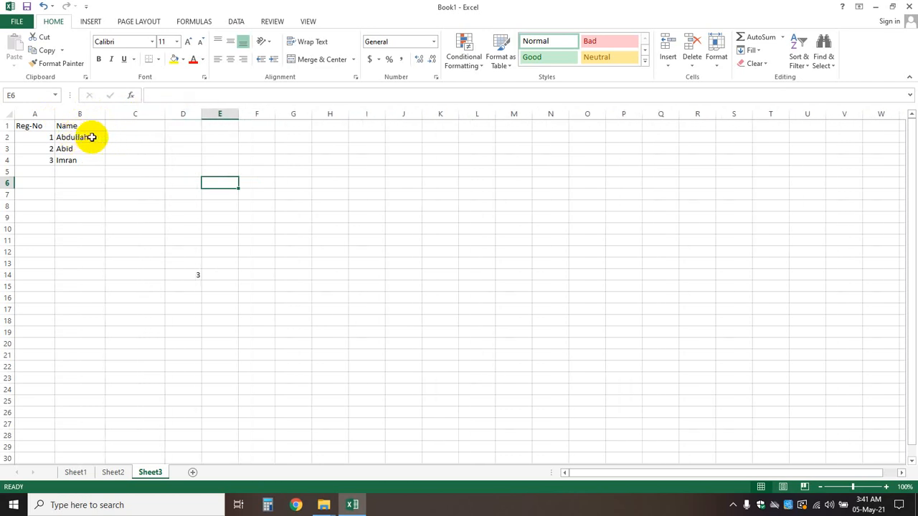
# Add the subject headings Maths, English, Urdu and Islamiyat in cells C1 to F1.
pyautogui.click(137, 124)
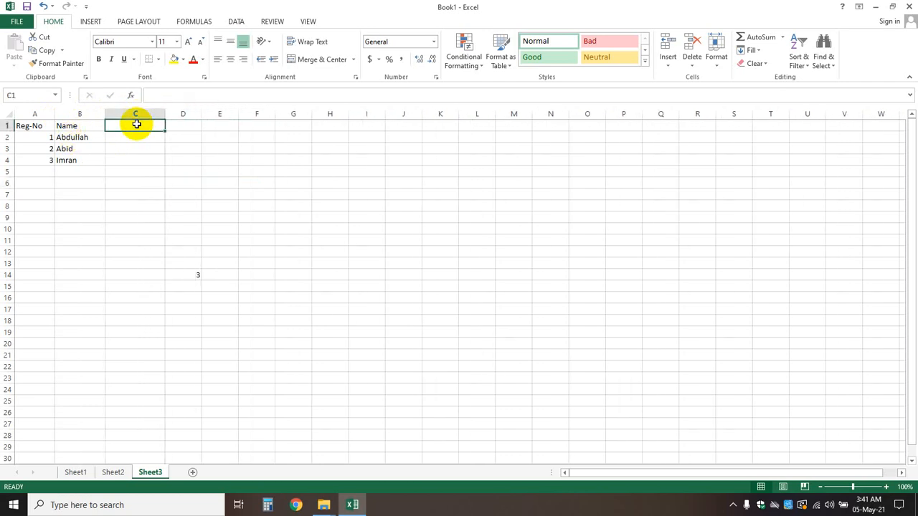
pyautogui.write('M')
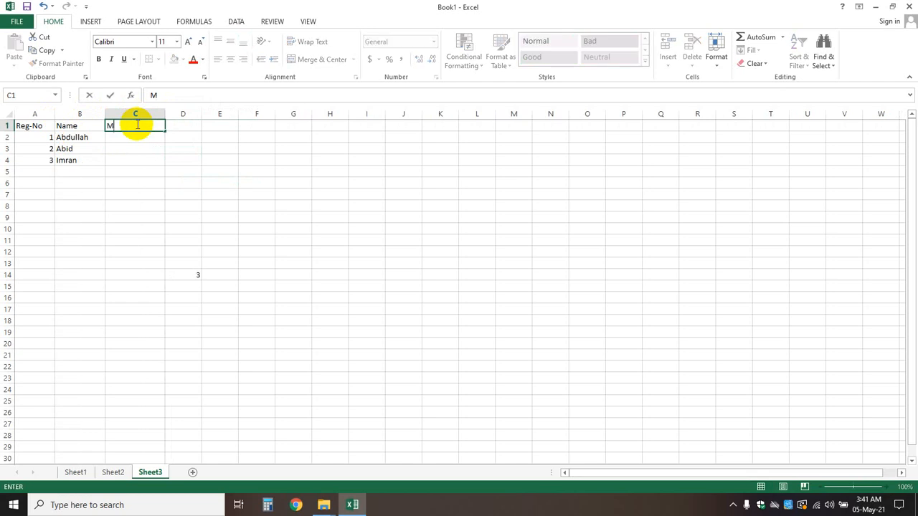
pyautogui.write('aths')
pyautogui.press('Tab')
pyautogui.write('E')
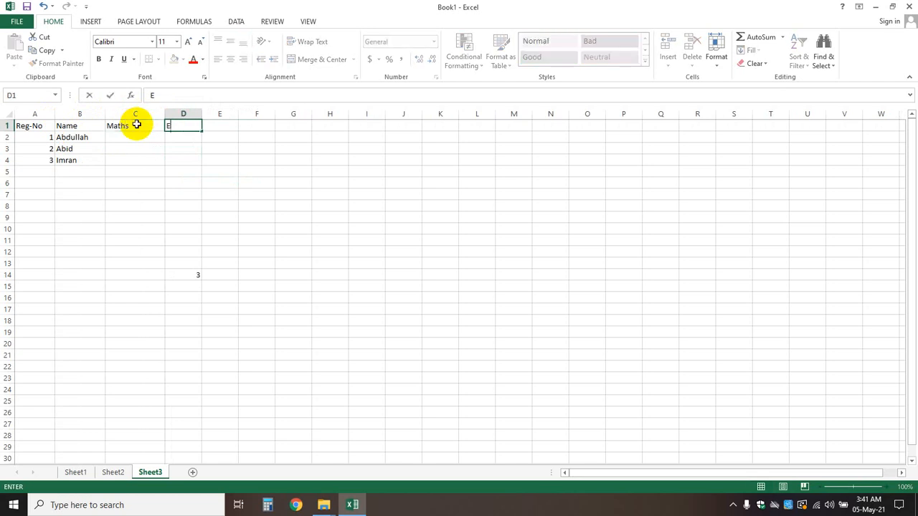
pyautogui.write('nglish')
pyautogui.press('Tab')
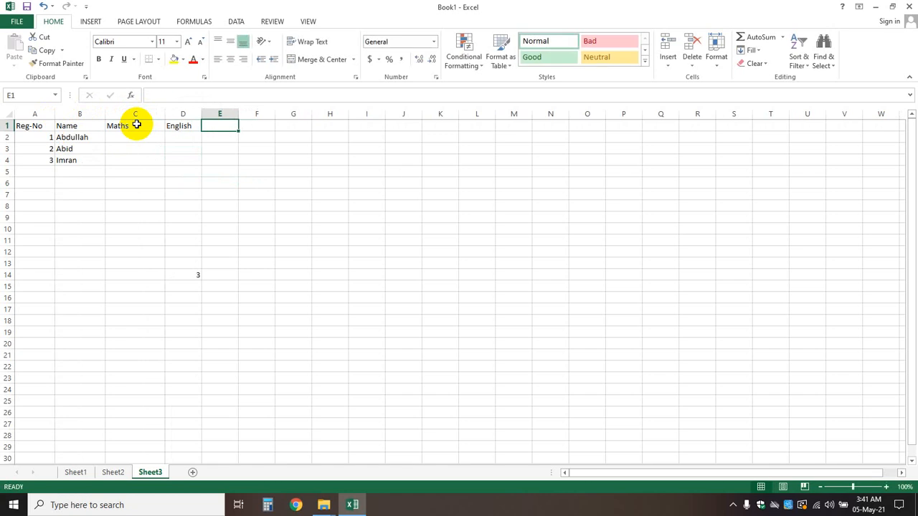
pyautogui.write('Urdu')
pyautogui.press('Tab')
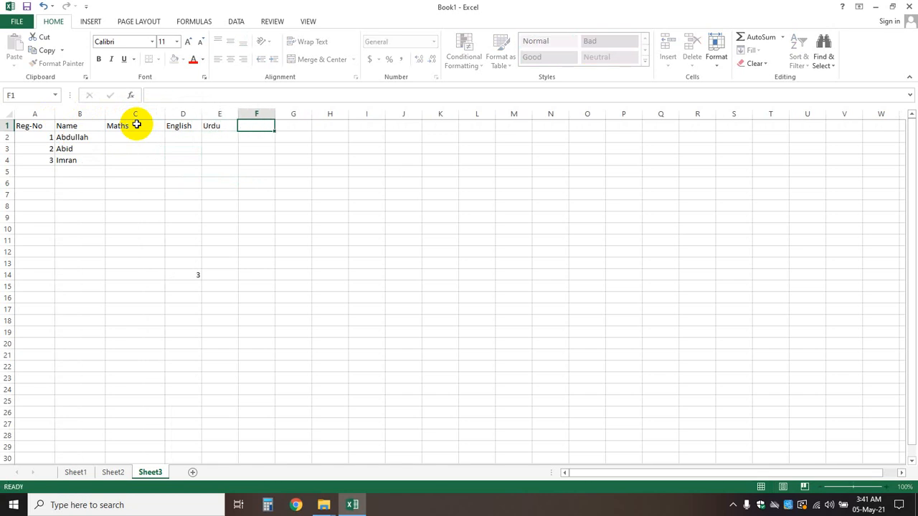
pyautogui.write('Islamiyat')
pyautogui.click(320, 182)
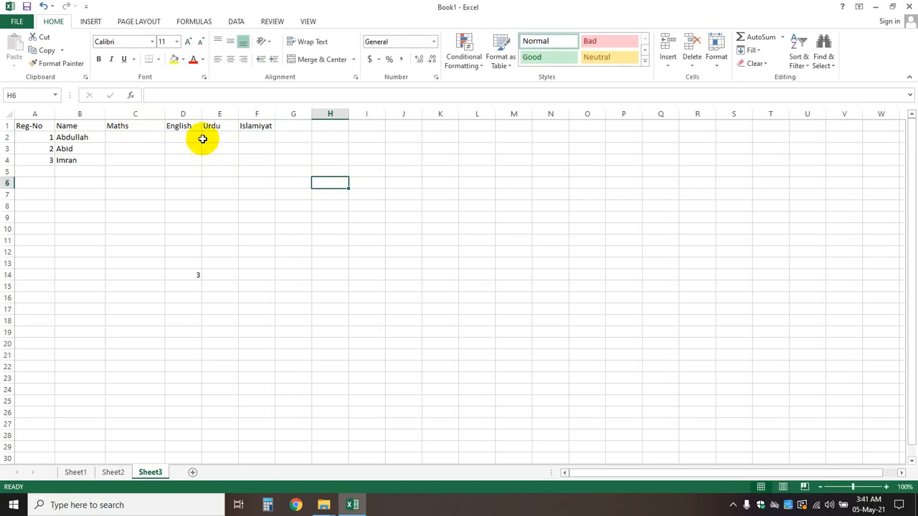
# Enter the first student's marks 89, 82, 85 and 88 in cells C2 to F2.
pyautogui.click(140, 138)
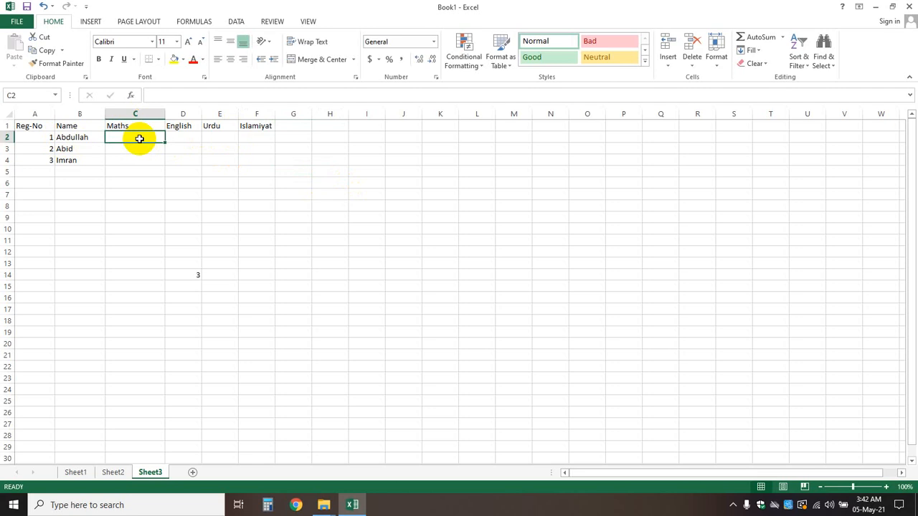
pyautogui.write('89')
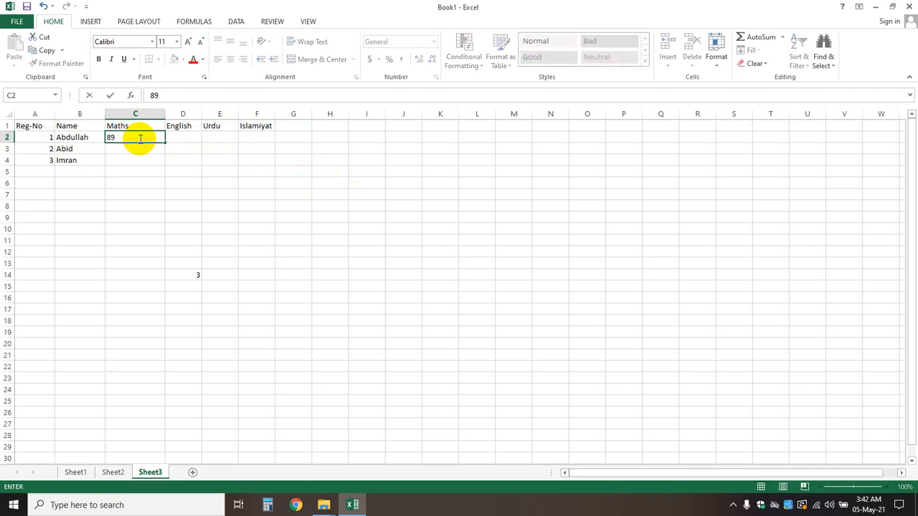
pyautogui.press('Tab')
pyautogui.write('82')
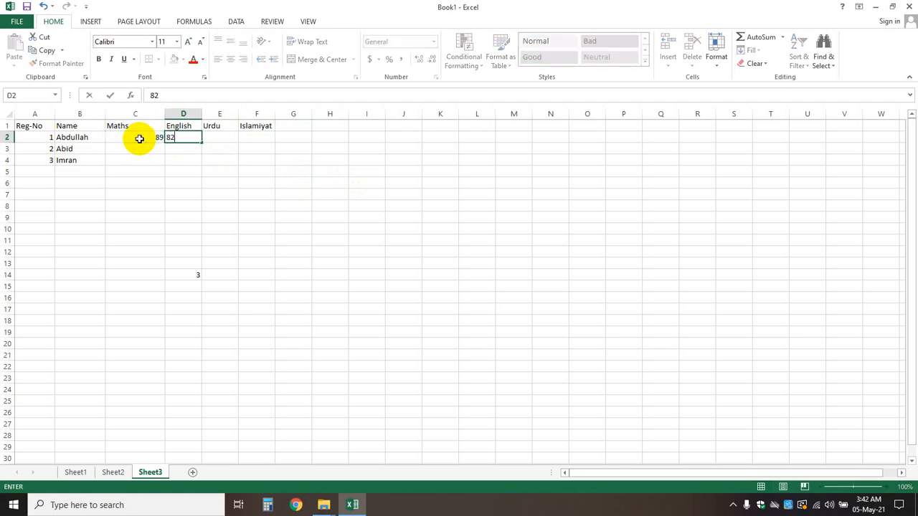
pyautogui.press('Tab')
pyautogui.write('85')
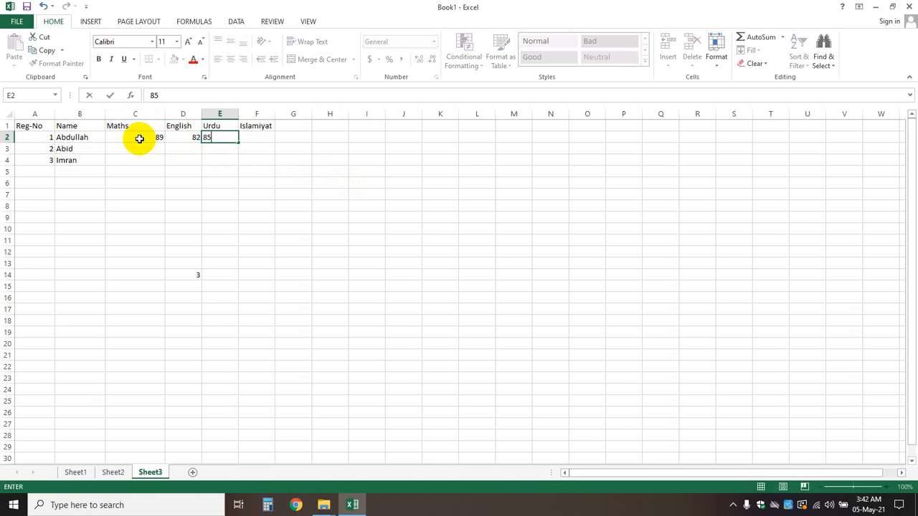
pyautogui.press('Tab')
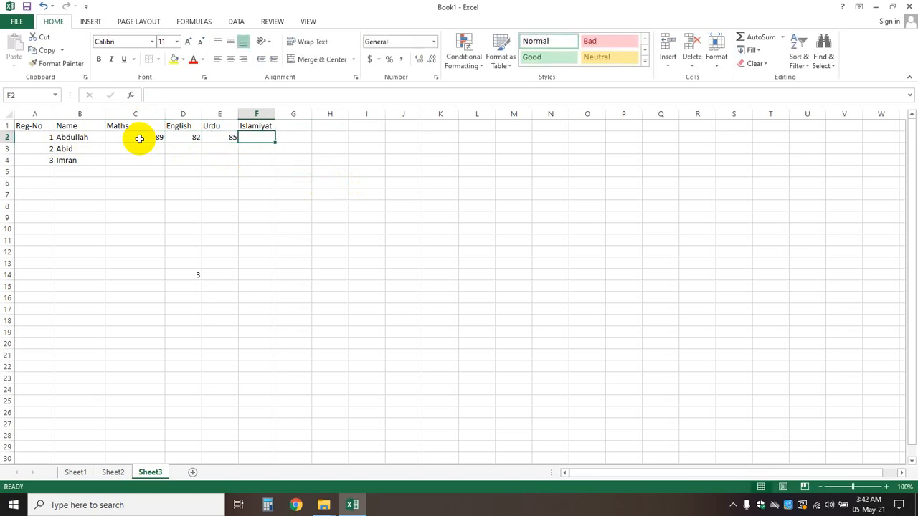
pyautogui.write('88')
pyautogui.click(377, 186)
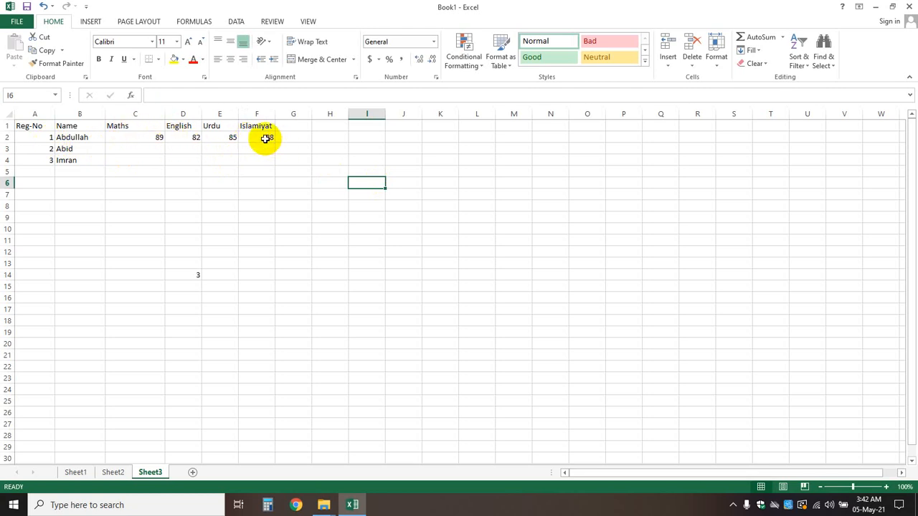
# Enter the second student's marks 81, 74, 81 and 82 in cells C3 to F3.
pyautogui.click(157, 151)
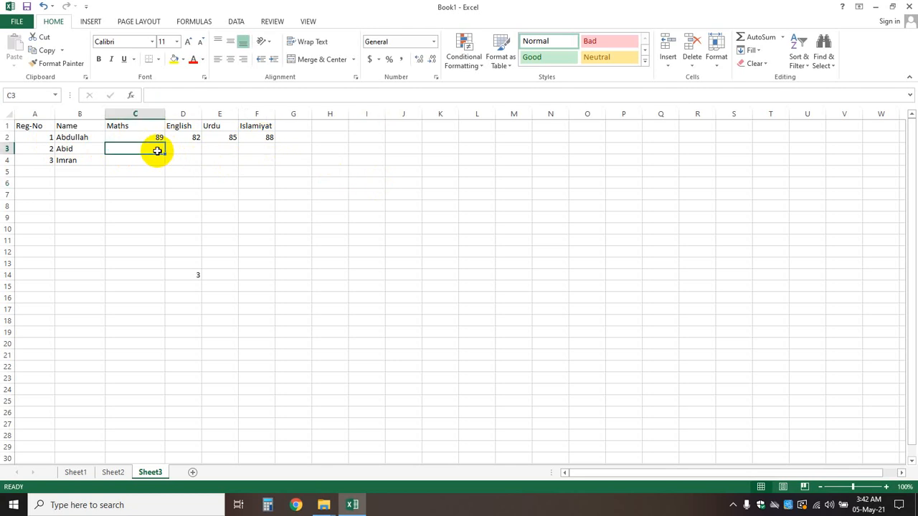
pyautogui.write('83')
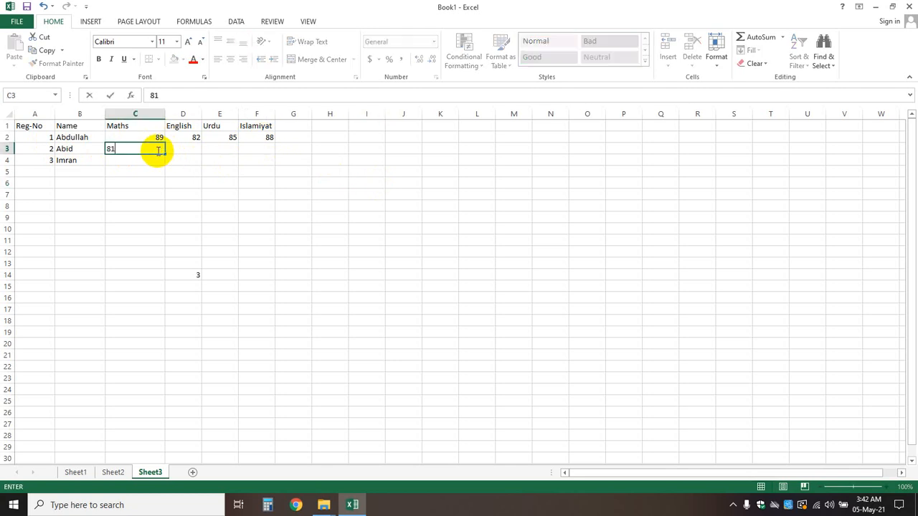
pyautogui.press('Tab')
pyautogui.write('74')
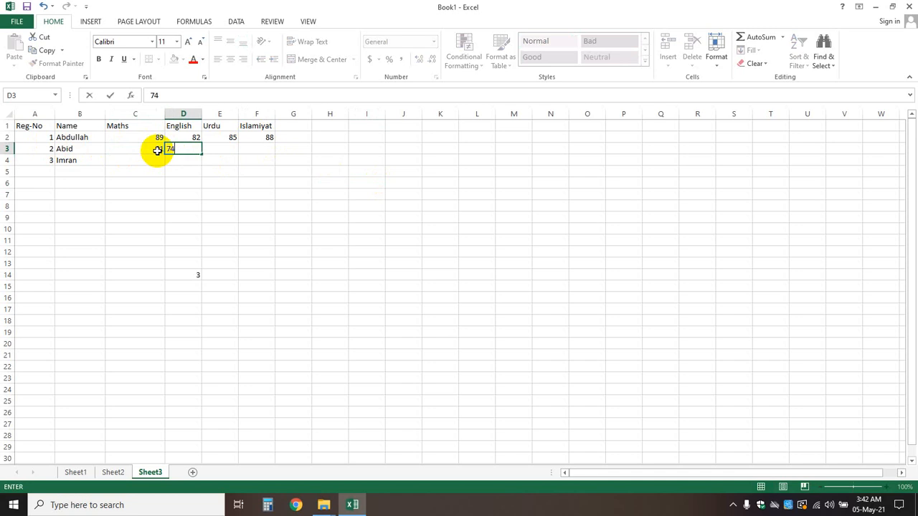
pyautogui.press('Tab')
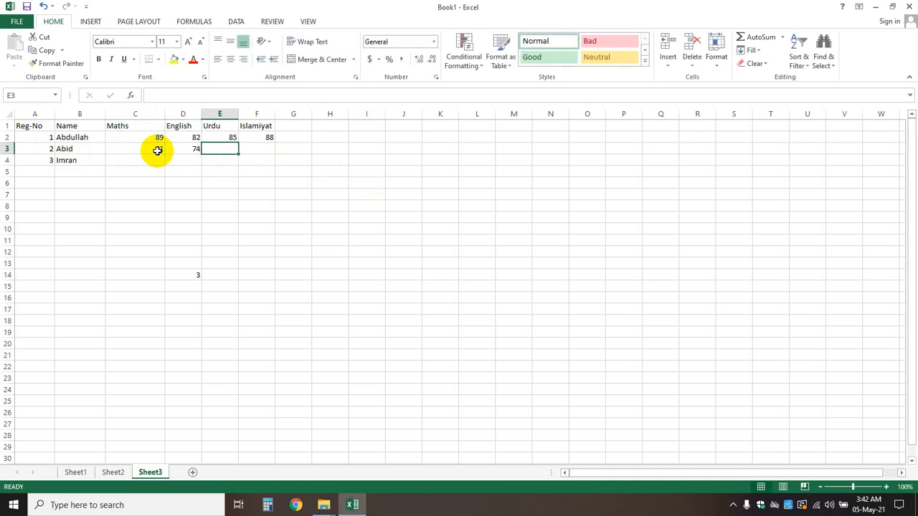
pyautogui.write('81')
pyautogui.press('Tab')
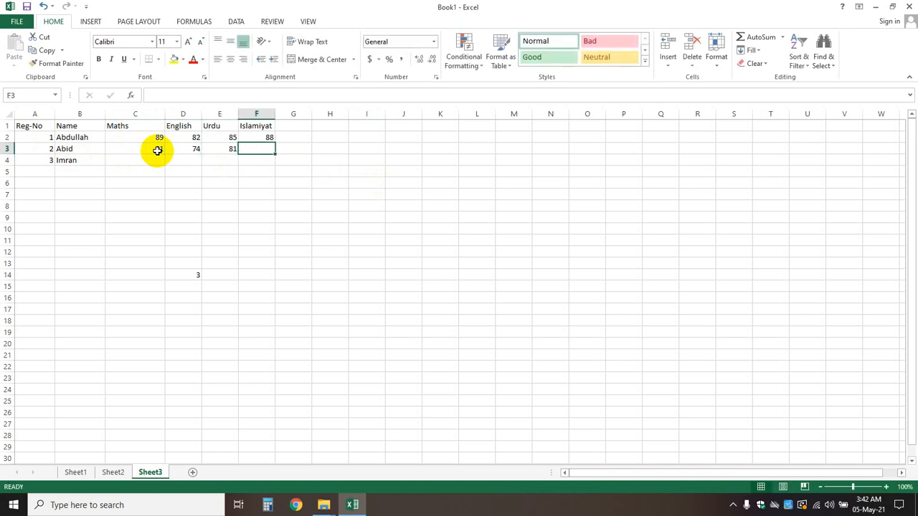
pyautogui.write('82')
pyautogui.press('Return')
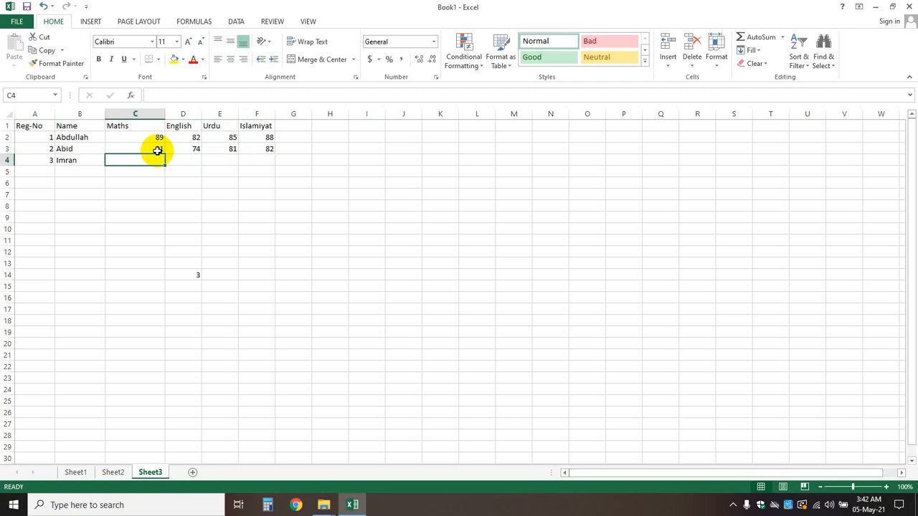
# Enter the third student's marks 81, 82, 72 and 71 in cells C4 to F4.
pyautogui.write('81')
pyautogui.press('Tab')
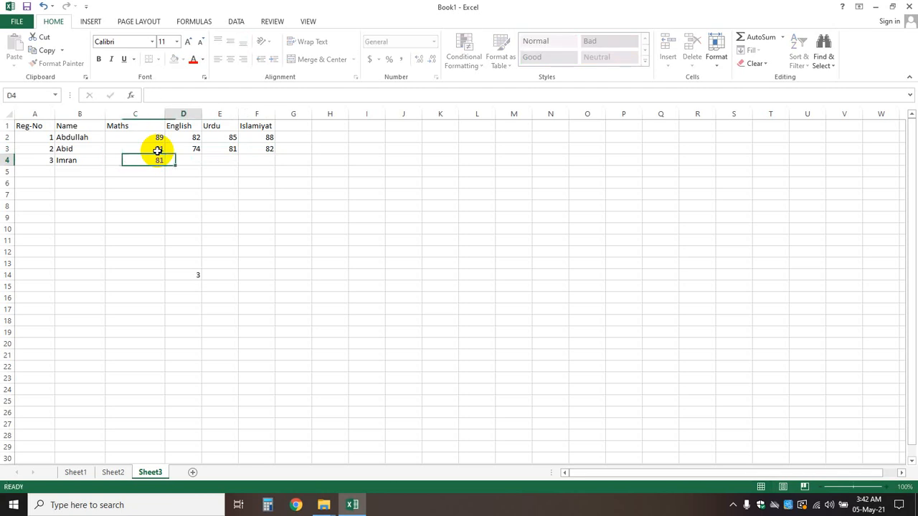
pyautogui.write('82')
pyautogui.press('Tab')
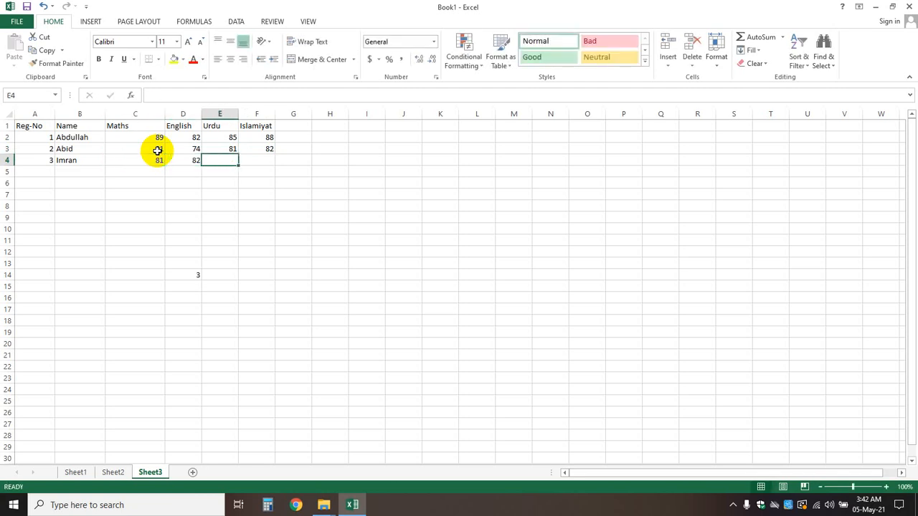
pyautogui.write('72')
pyautogui.press('Tab')
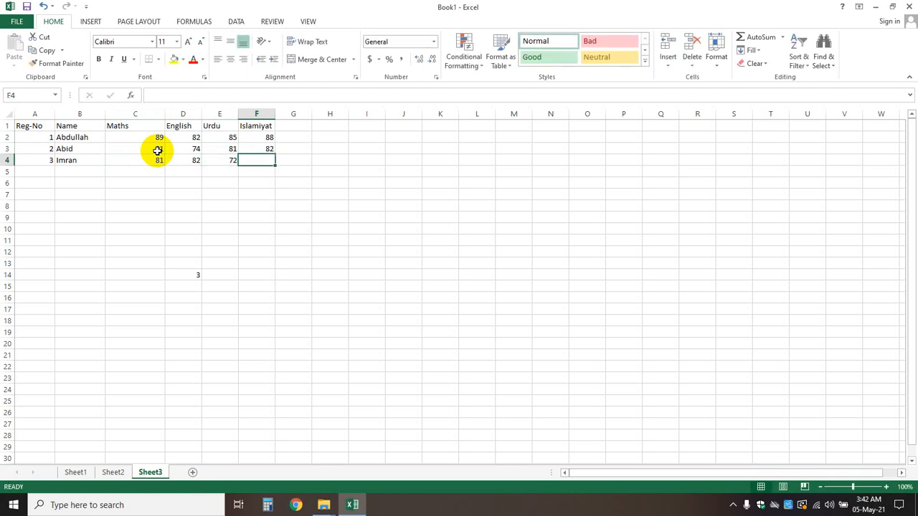
pyautogui.write('71')
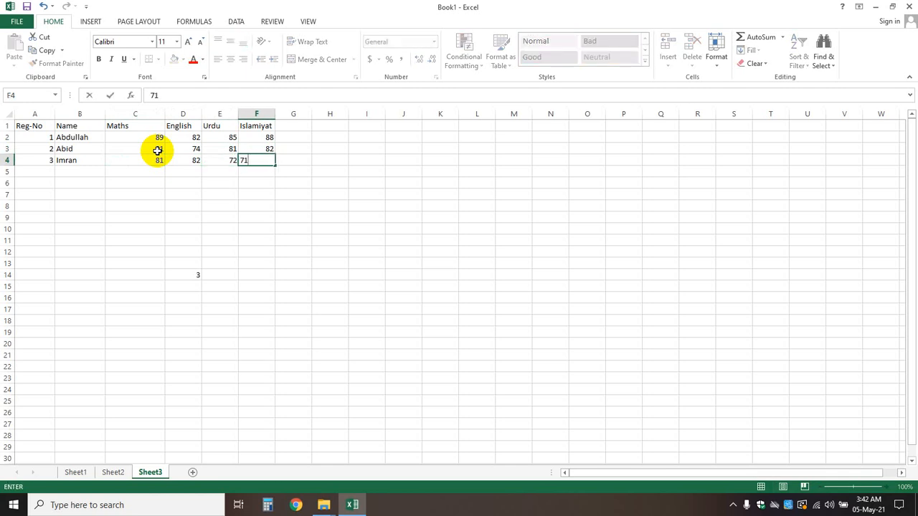
pyautogui.click(265, 183)
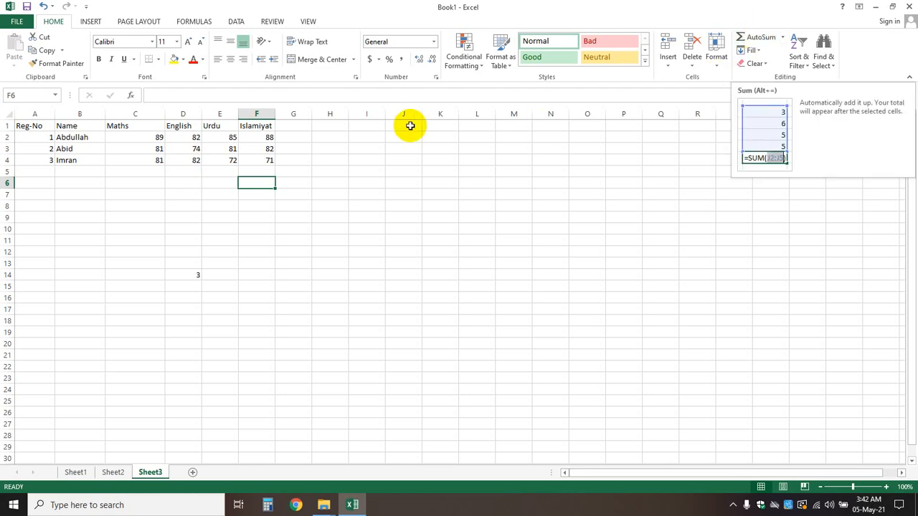
# Add the first student's Maths, English and Urdu marks in cell G2 with the written-out formula =C2+D2+E2.
pyautogui.click(298, 138)
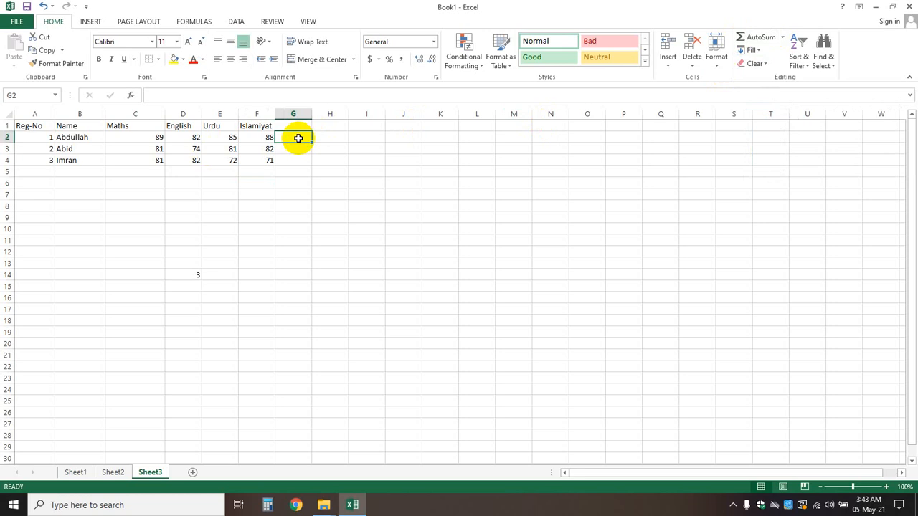
pyautogui.doubleClick(299, 137)
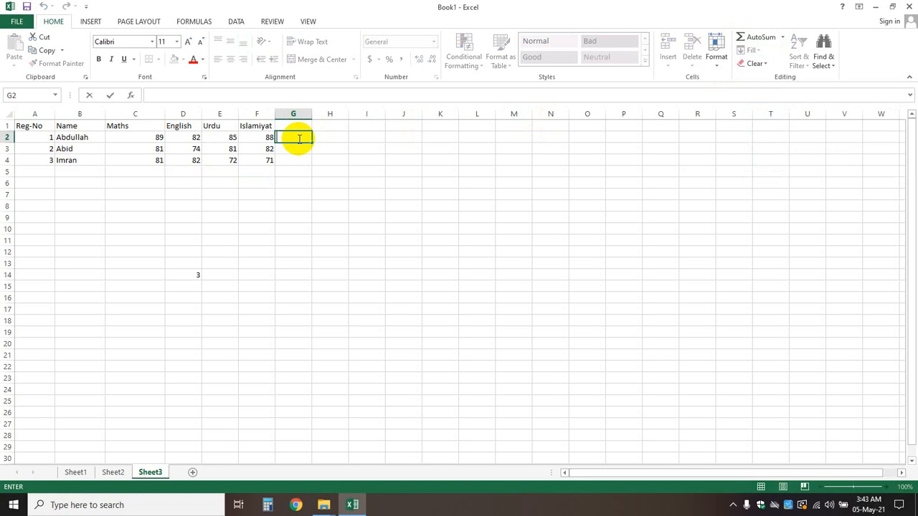
pyautogui.write('=')
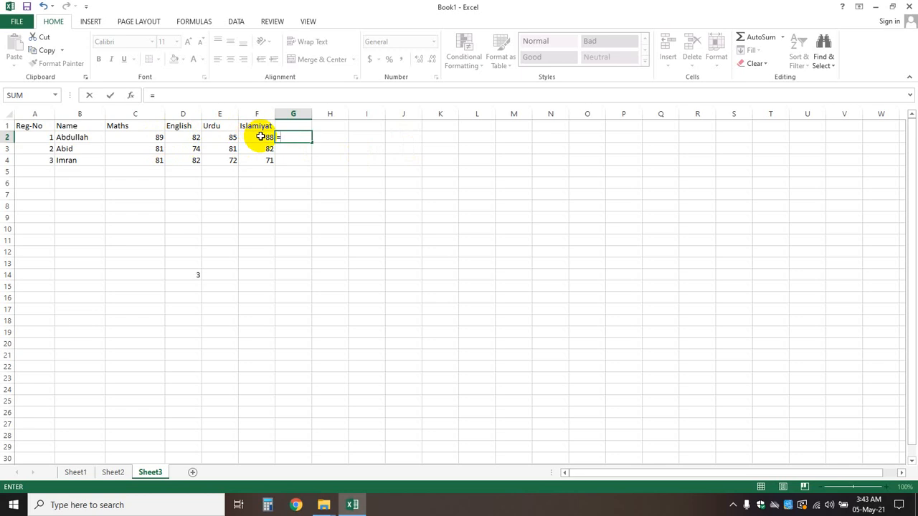
pyautogui.click(301, 137)
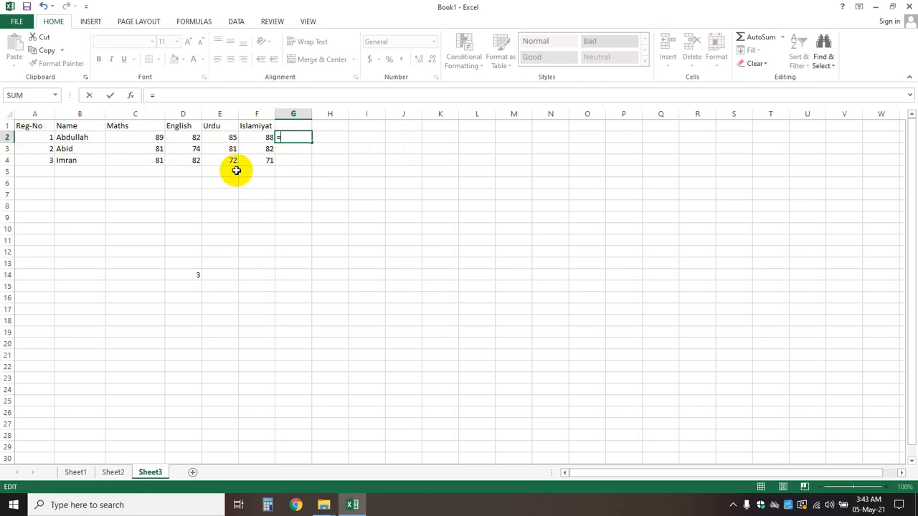
pyautogui.write('C')
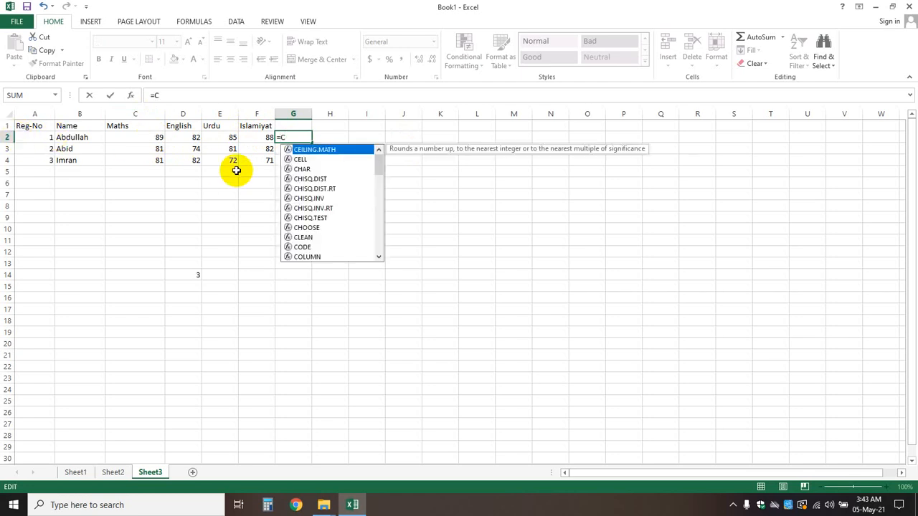
pyautogui.write('2')
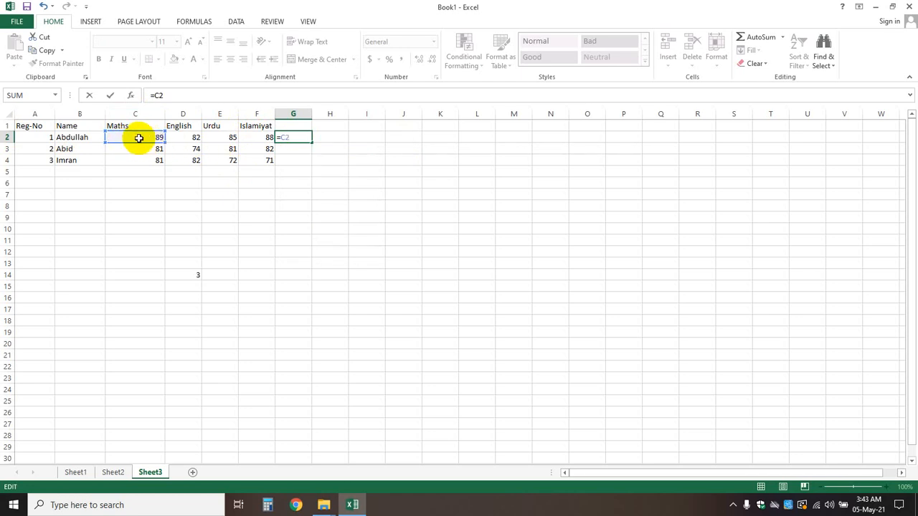
pyautogui.write('+')
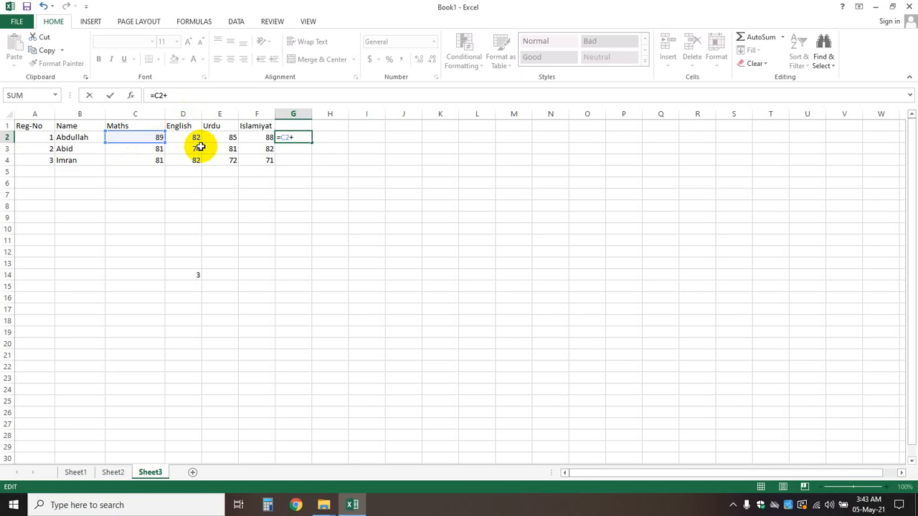
pyautogui.write('D2')
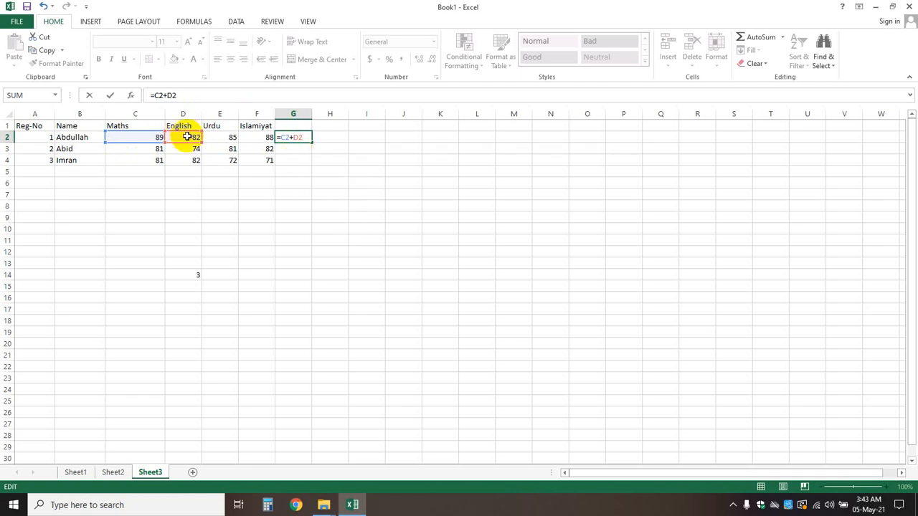
pyautogui.write('+E2')
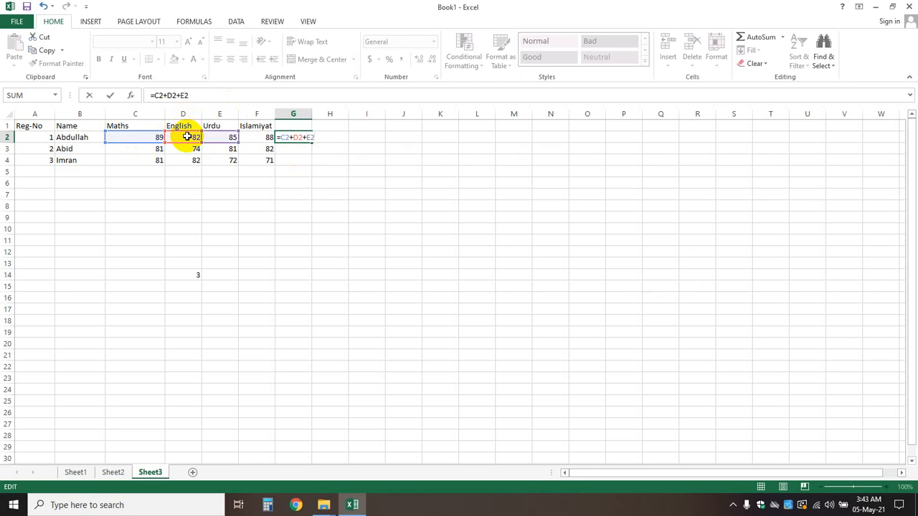
pyautogui.click(397, 207)
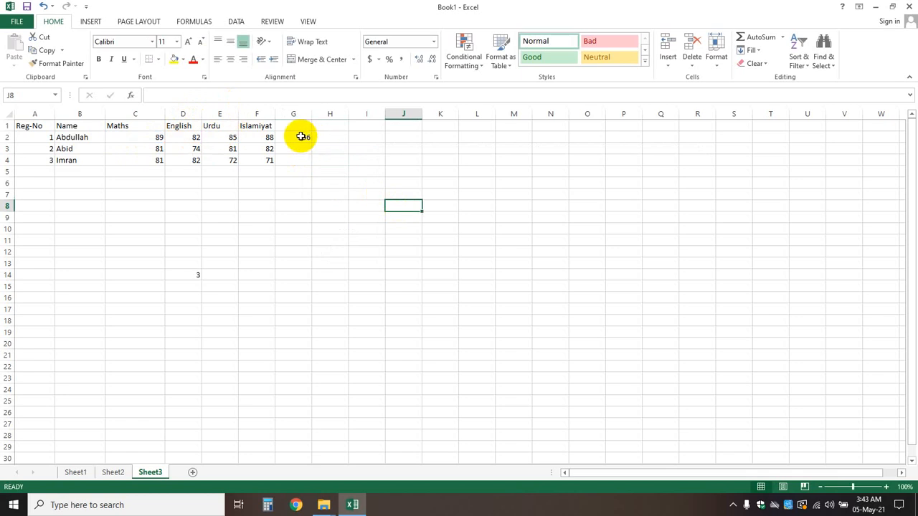
# Reopen the sum formula in cell G2 and delete its whole content.
pyautogui.click(301, 137)
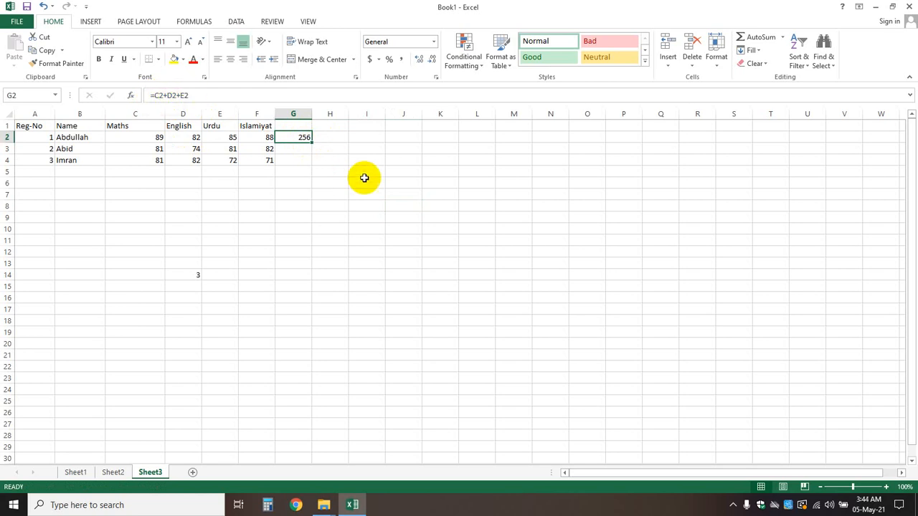
pyautogui.doubleClick(301, 136)
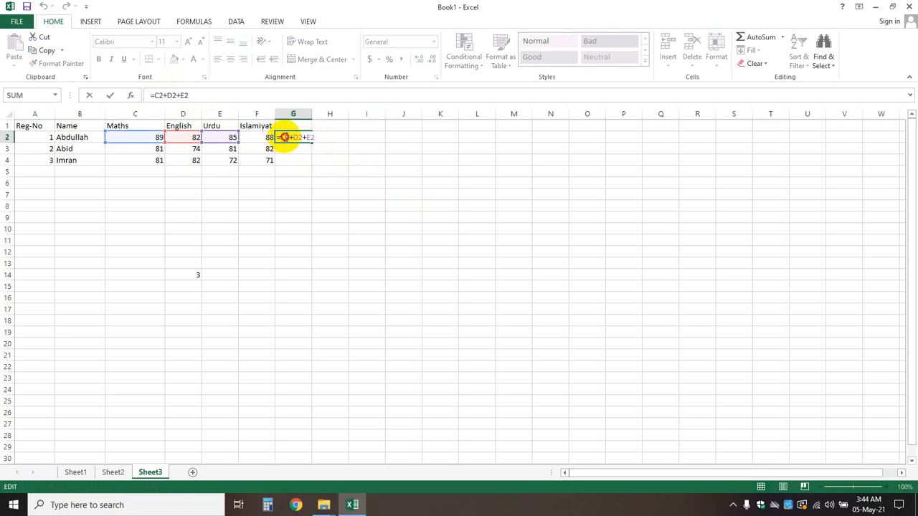
pyautogui.moveTo(280, 137); pyautogui.dragTo(313, 137)
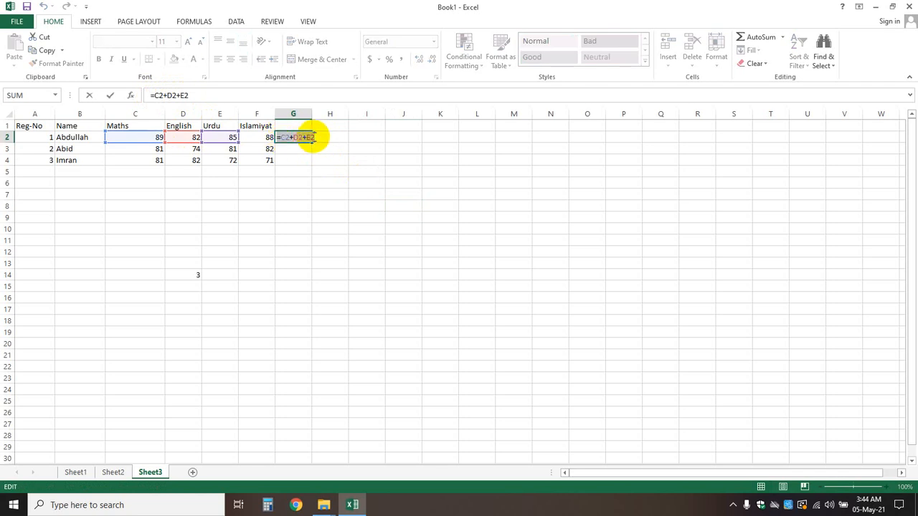
pyautogui.press('BackSpace')
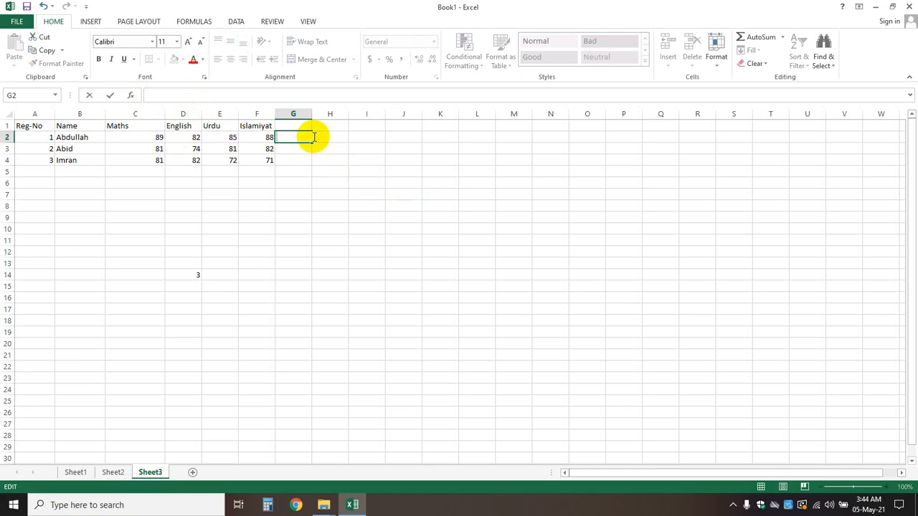
# Total the first student's four subject marks in cell G2 with =C2+D2+E2+F2, picking each mark's cell for its reference.
pyautogui.write('=')
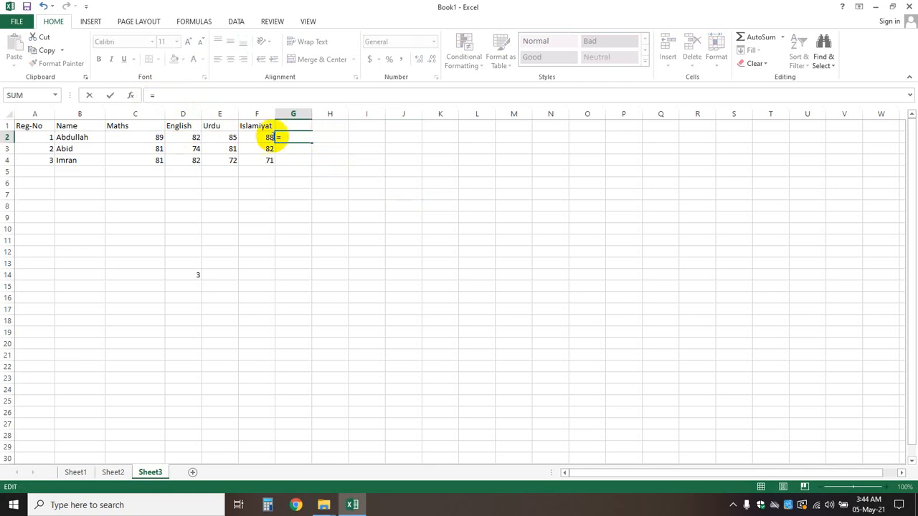
pyautogui.click(145, 137)
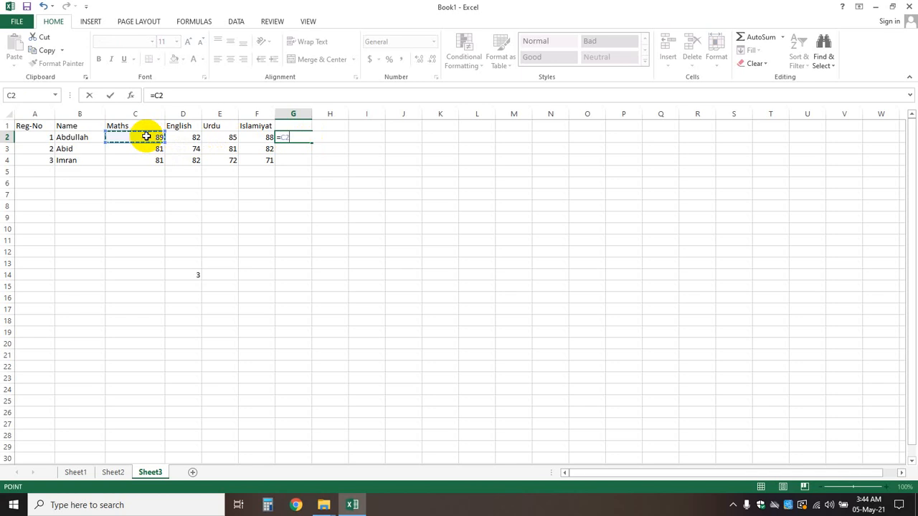
pyautogui.write('+')
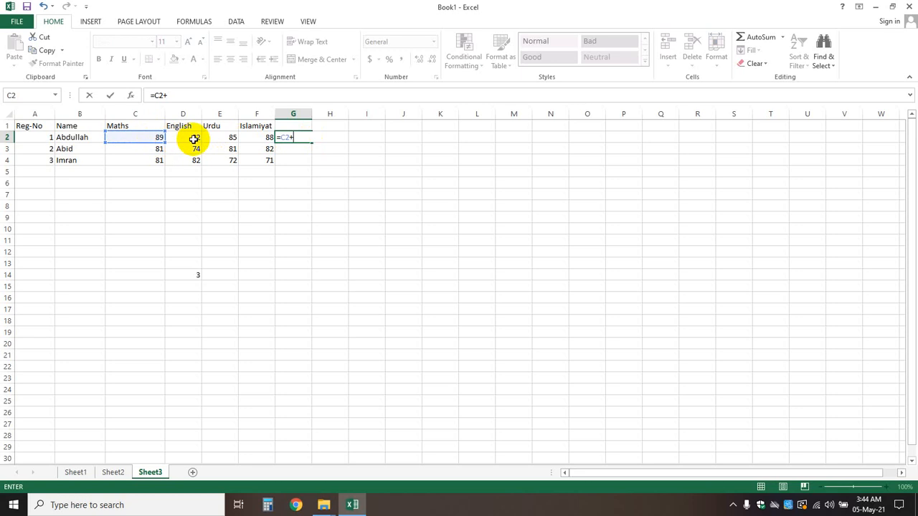
pyautogui.click(193, 139)
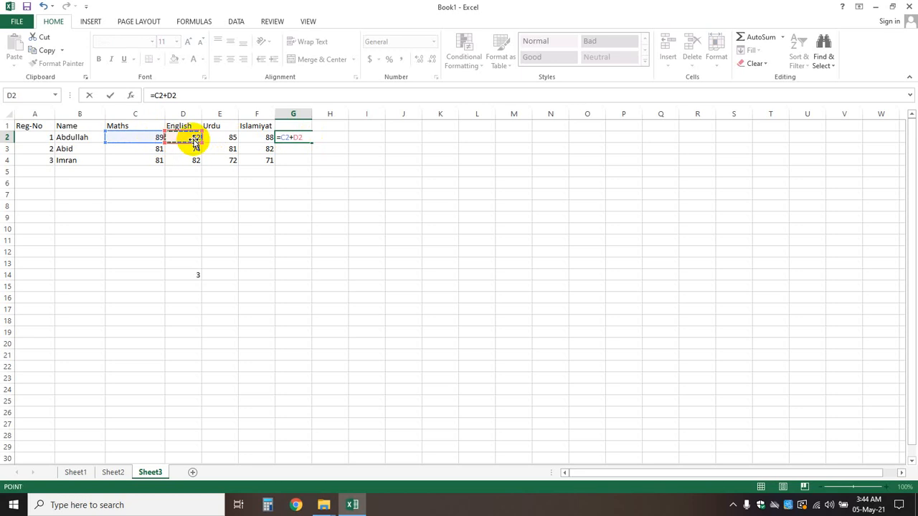
pyautogui.write('+')
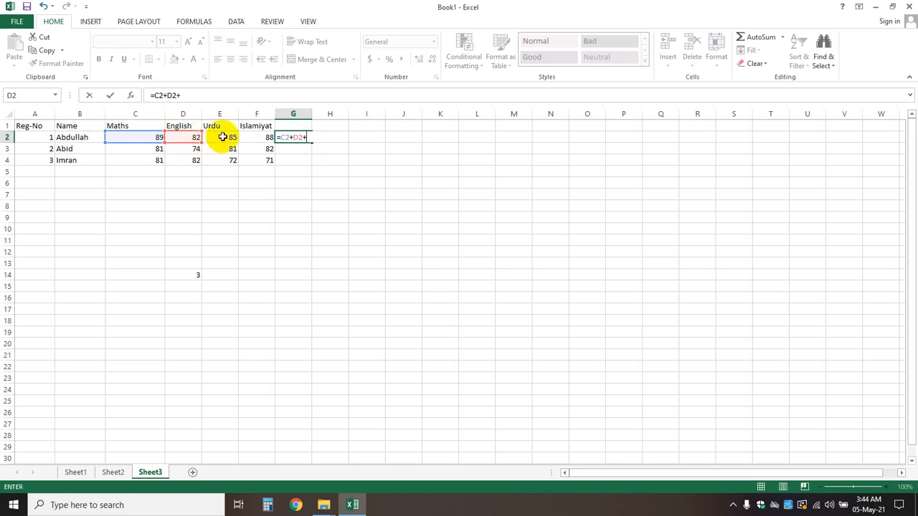
pyautogui.click(223, 137)
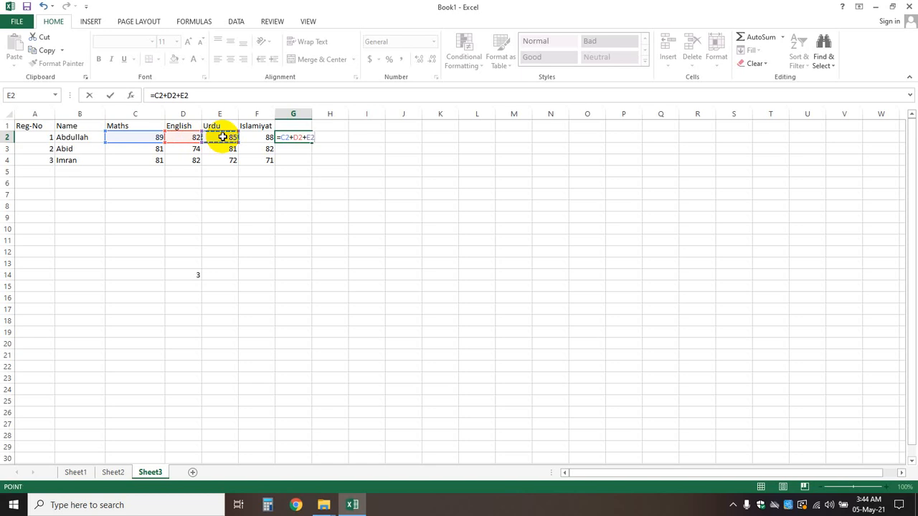
pyautogui.write('+')
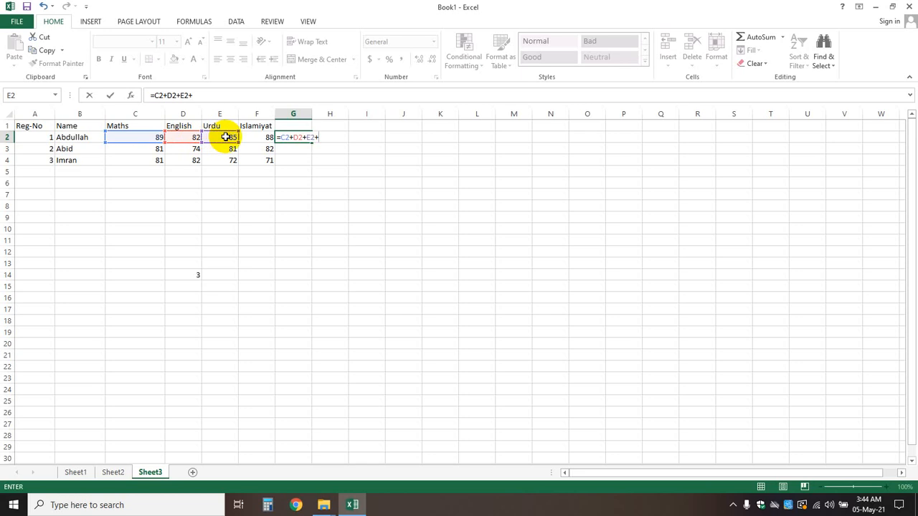
pyautogui.click(253, 138)
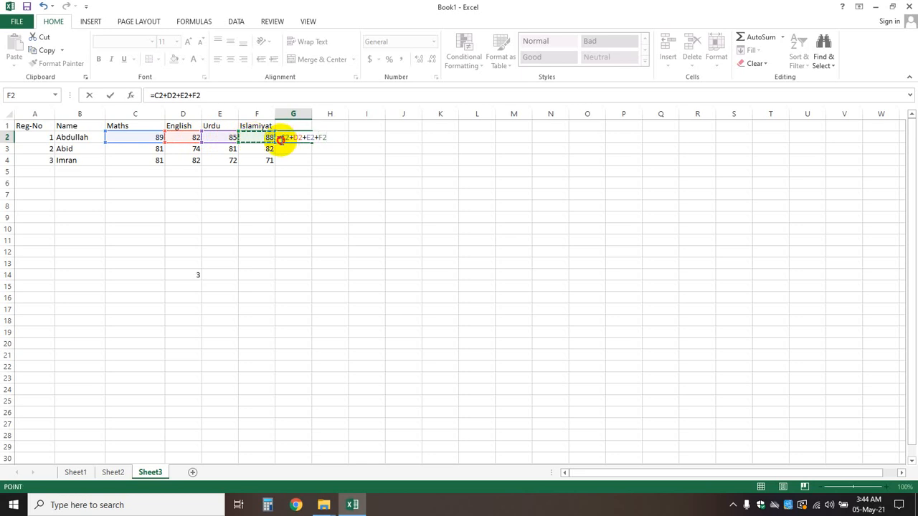
pyautogui.click(279, 139)
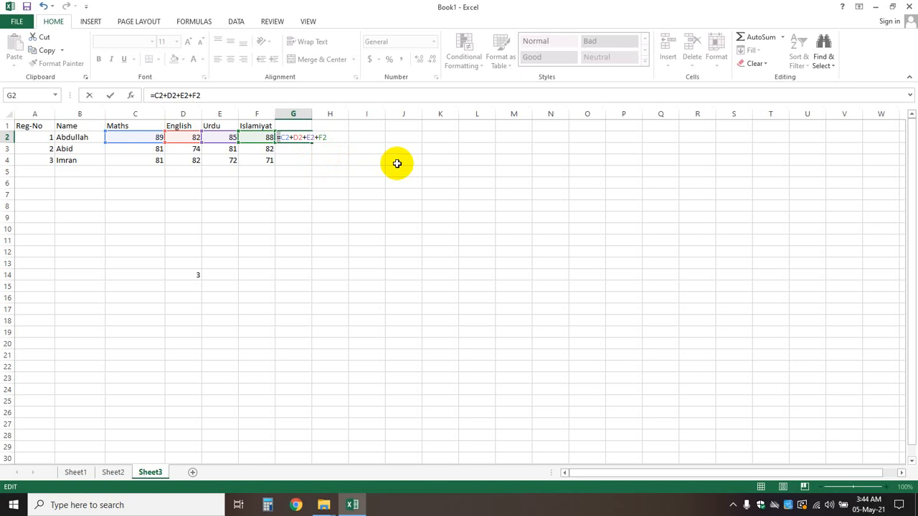
pyautogui.press('Return')
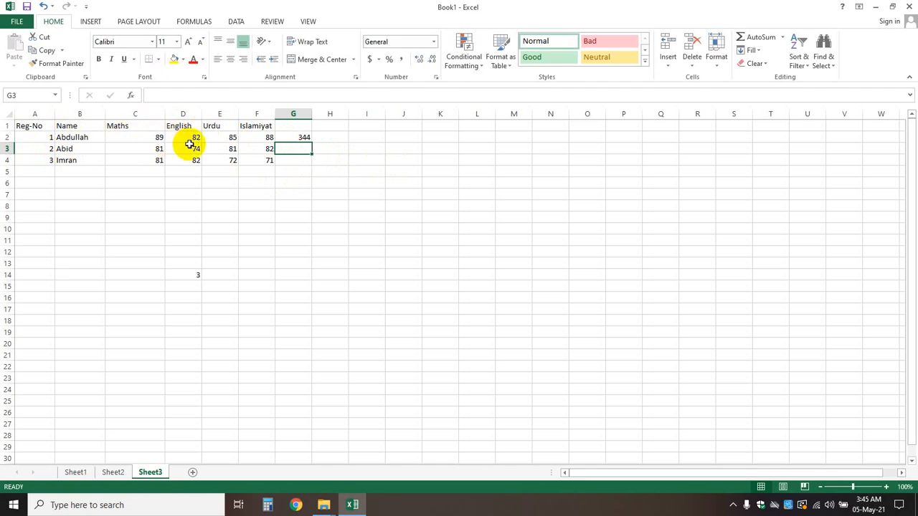
# Enter the column heading Total in cell G1.
pyautogui.click(295, 136)
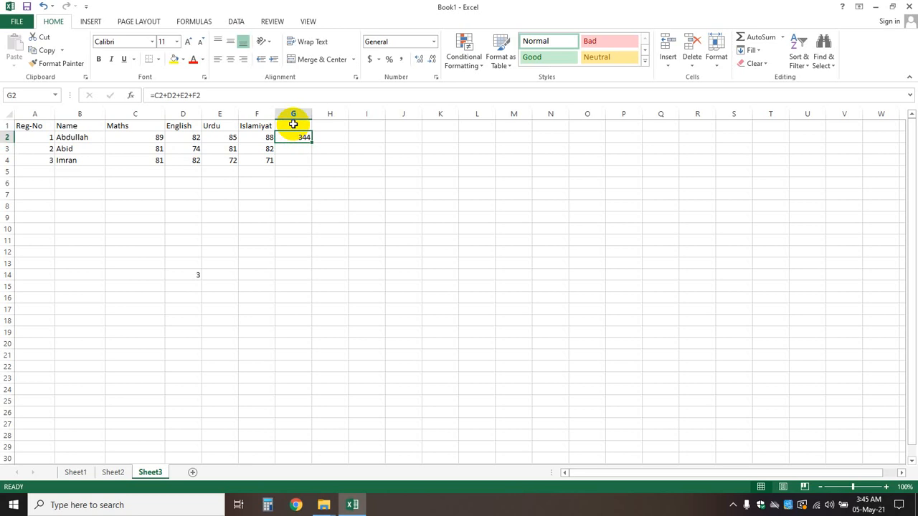
pyautogui.click(293, 124)
pyautogui.write('T')
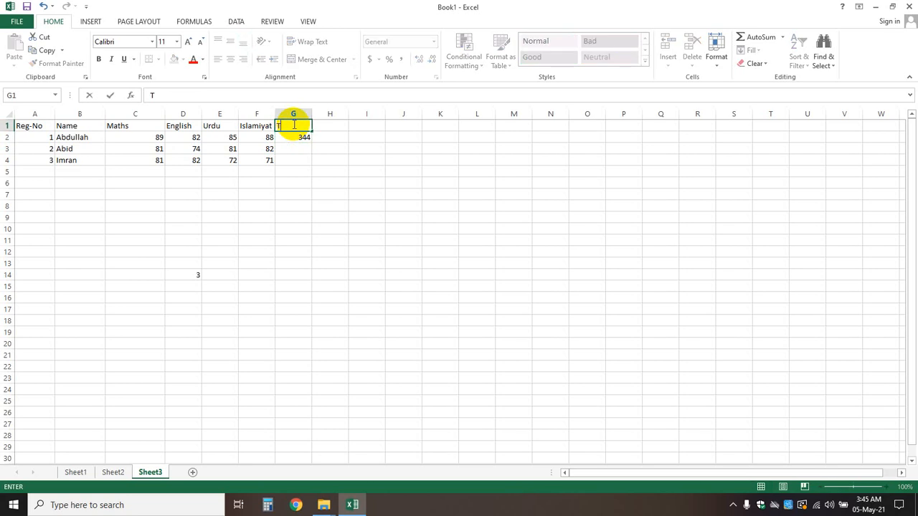
pyautogui.write('otal')
pyautogui.click(462, 215)
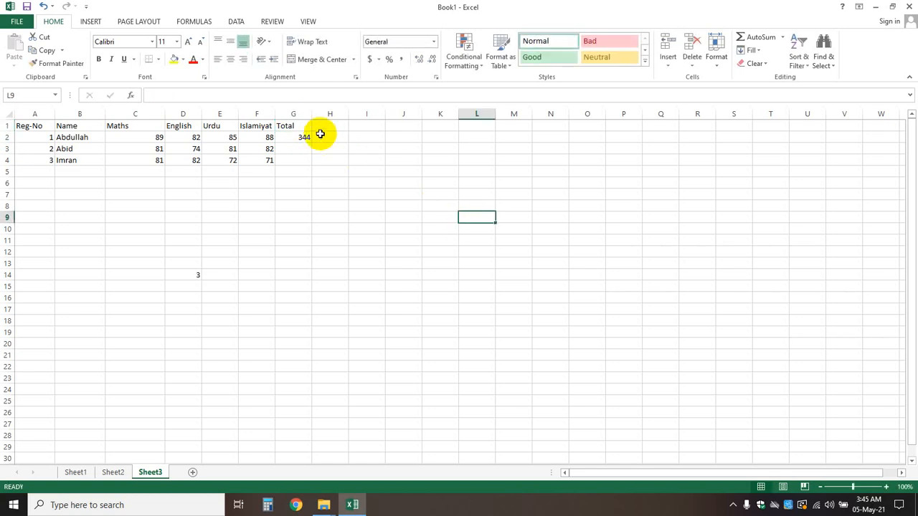
pyautogui.click(304, 137)
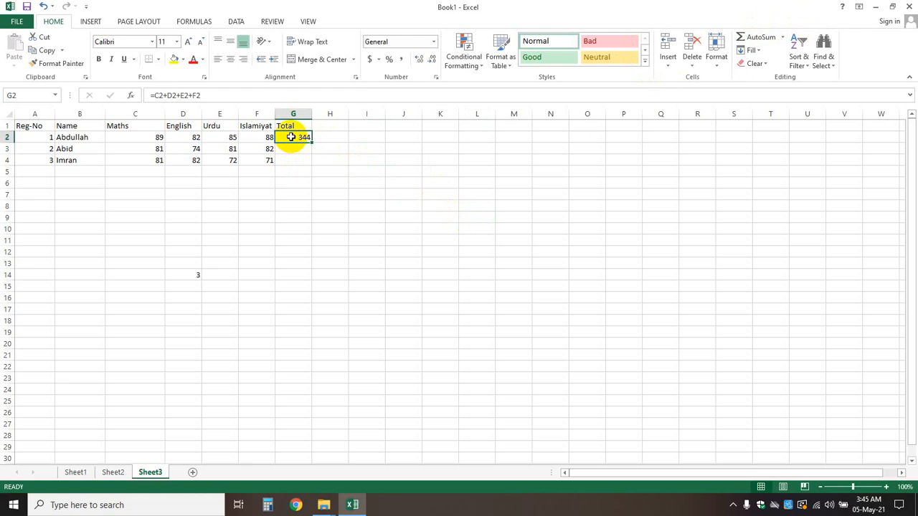
pyautogui.click(396, 161)
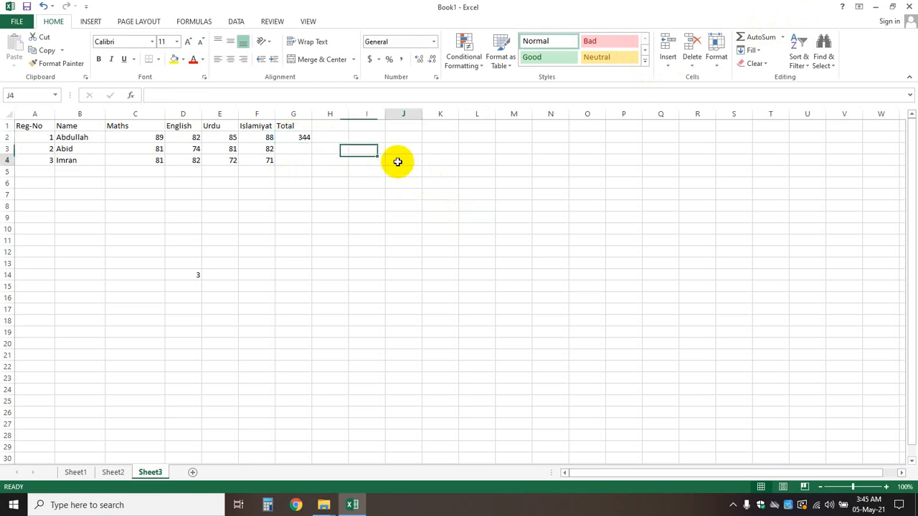
pyautogui.click(285, 149)
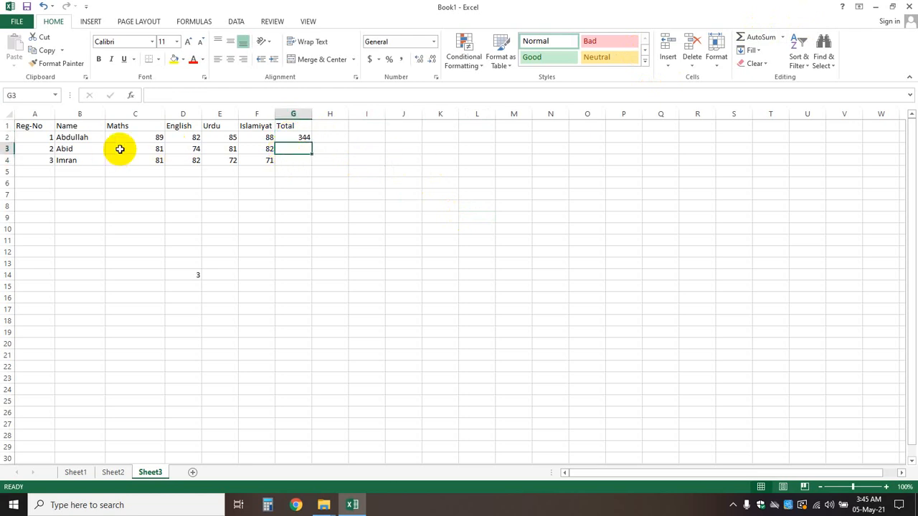
pyautogui.click(399, 174)
pyautogui.click(295, 135)
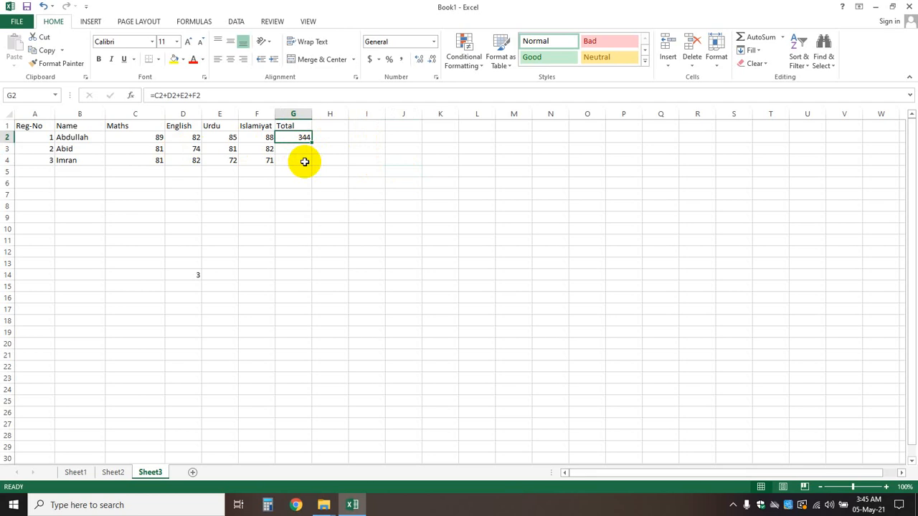
pyautogui.click(375, 158)
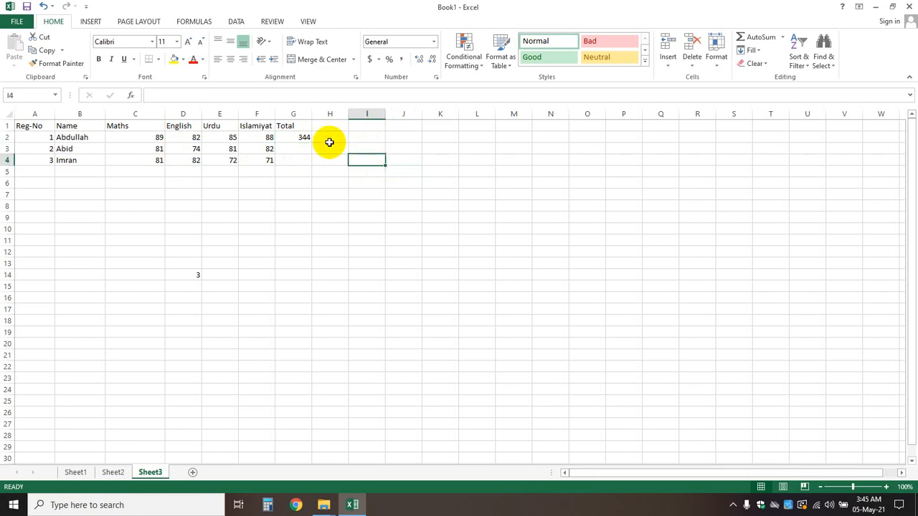
# Fill the total formula from cell G2 down through G6 and check the cell references of the copy in G5.
pyautogui.click(303, 137)
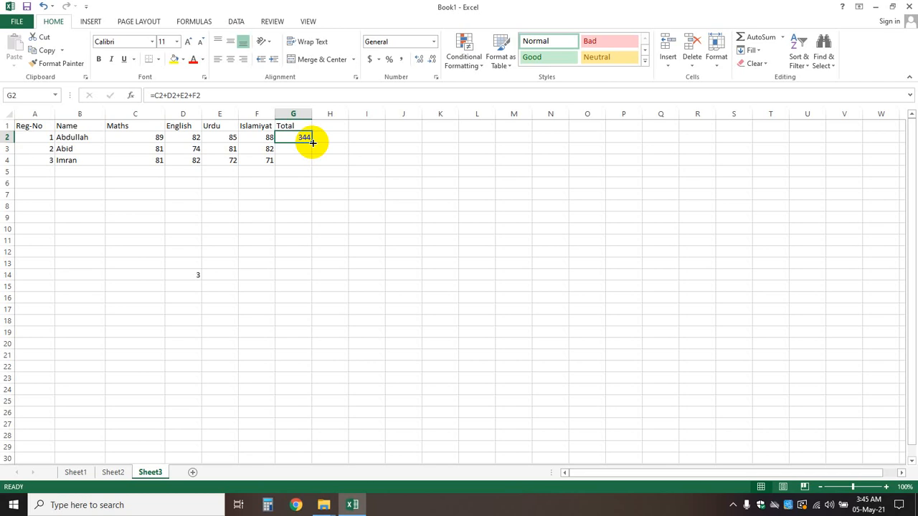
pyautogui.moveTo(313, 143); pyautogui.dragTo(313, 186)
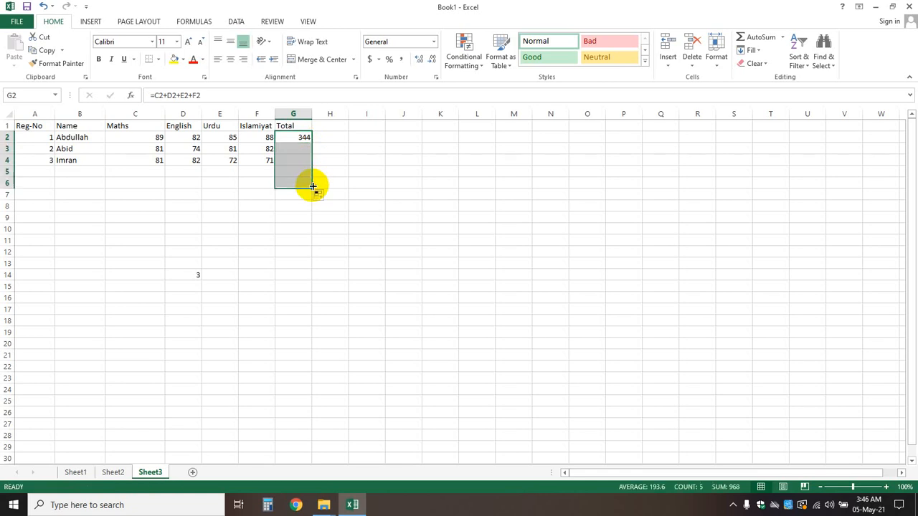
pyautogui.click(437, 161)
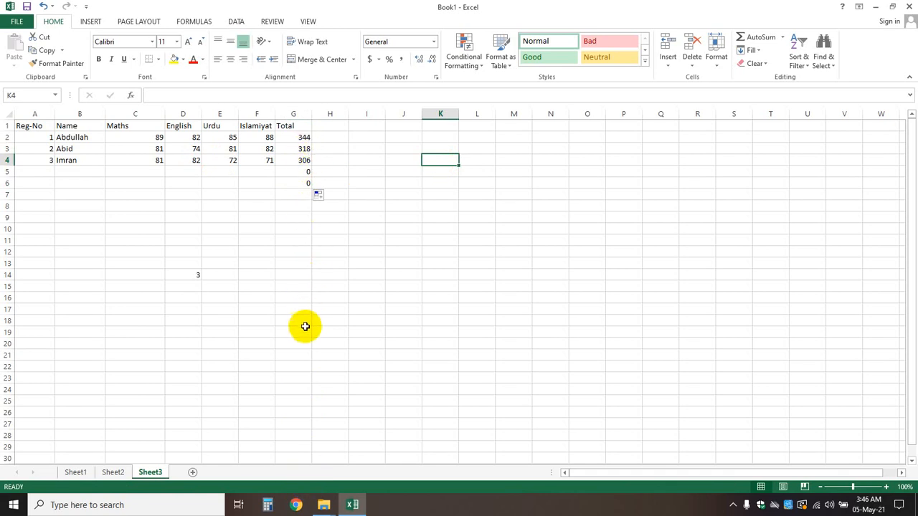
pyautogui.doubleClick(304, 174)
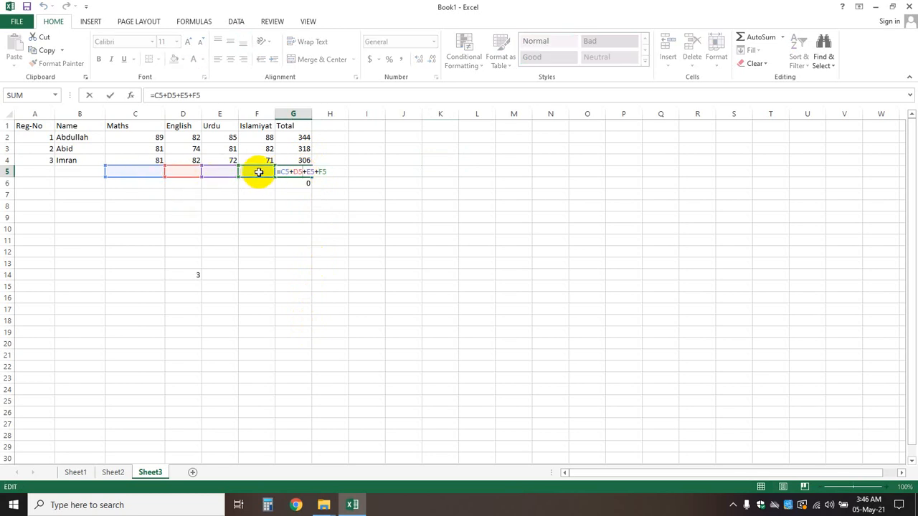
pyautogui.click(251, 248)
# Enter the marks 72, 74, 88 and 89 in cells C5 to F5.
pyautogui.click(132, 169)
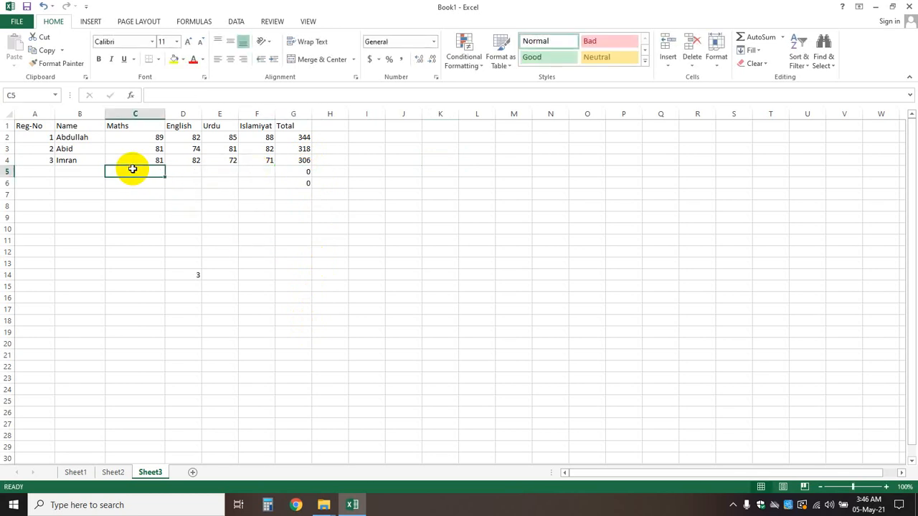
pyautogui.write('72')
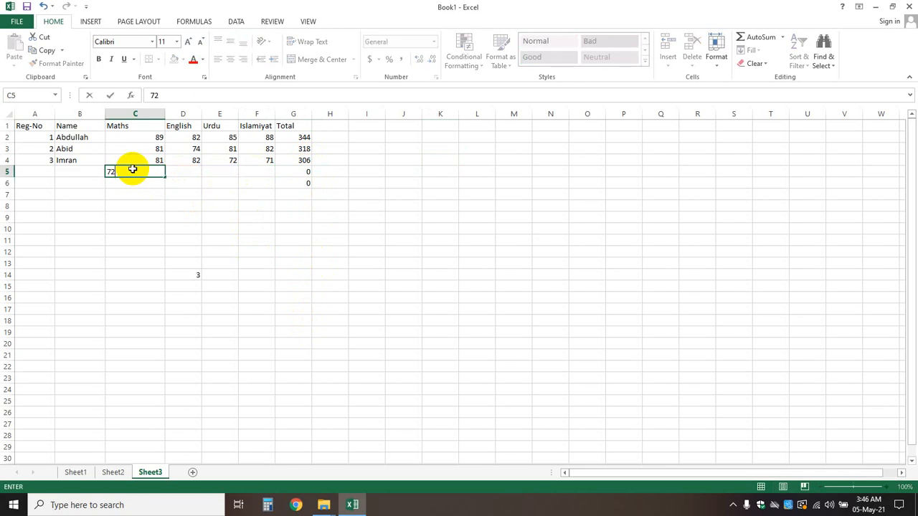
pyautogui.press('Tab')
pyautogui.write('74')
pyautogui.press('Tab')
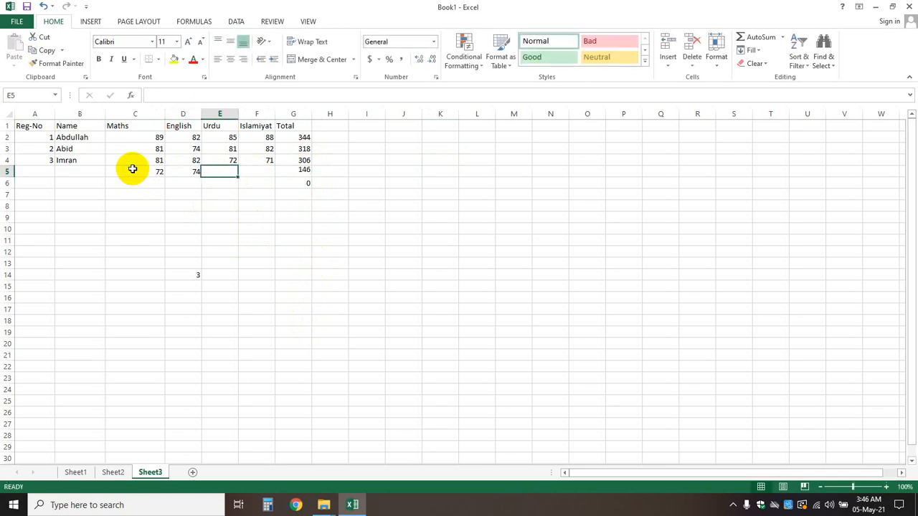
pyautogui.write('88')
pyautogui.press('Tab')
pyautogui.write('89')
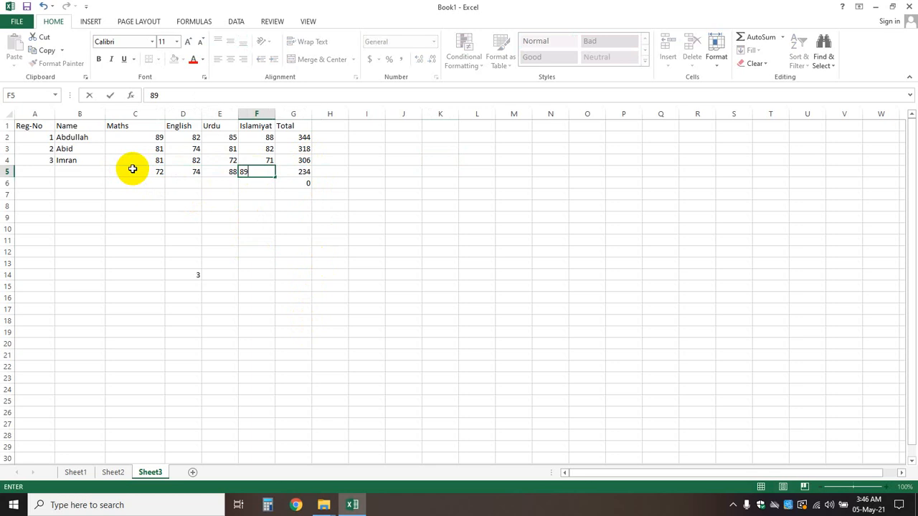
pyautogui.press('Tab')
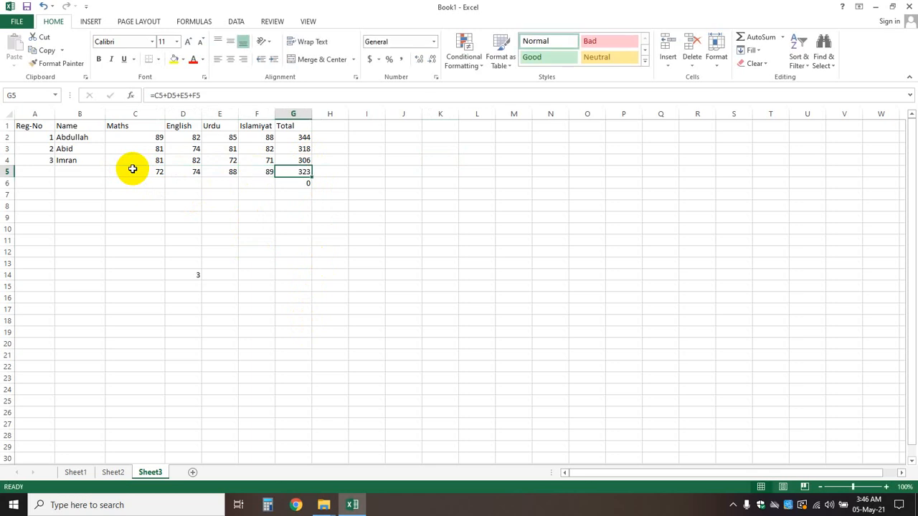
pyautogui.click(375, 213)
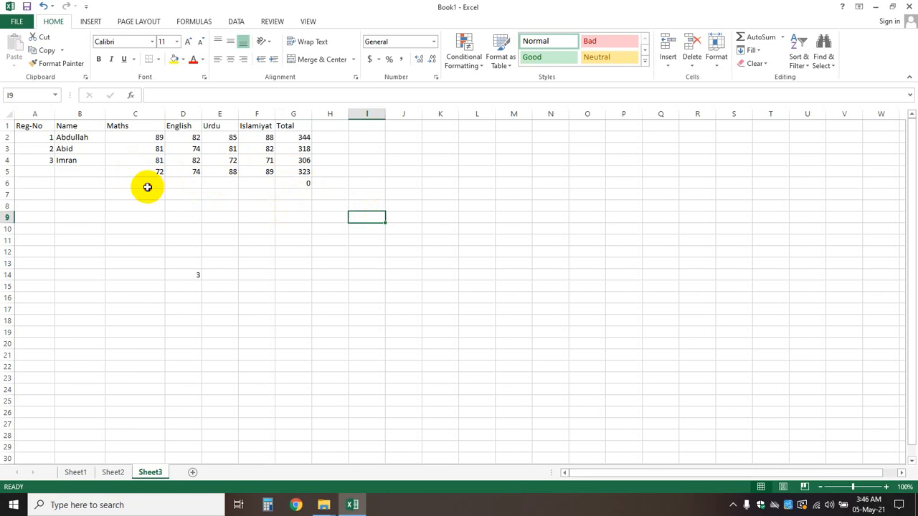
pyautogui.moveTo(148, 185); pyautogui.dragTo(272, 179)
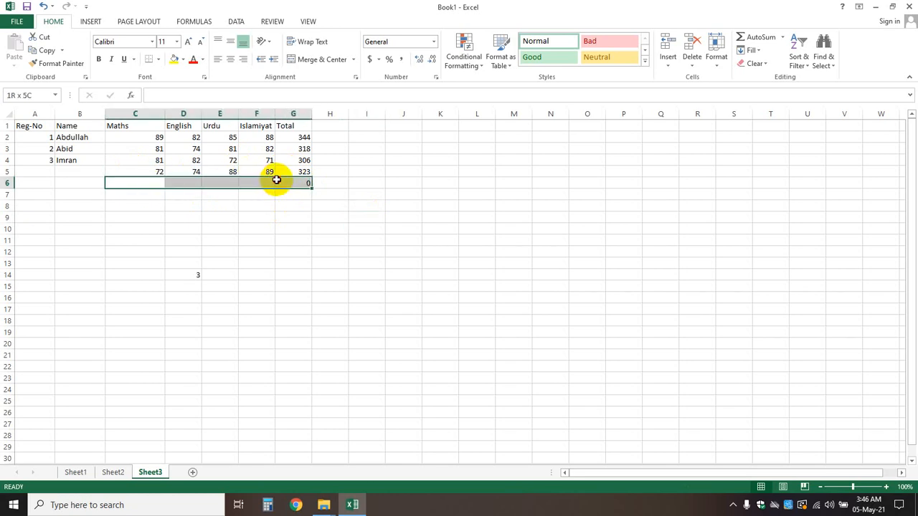
pyautogui.click(391, 183)
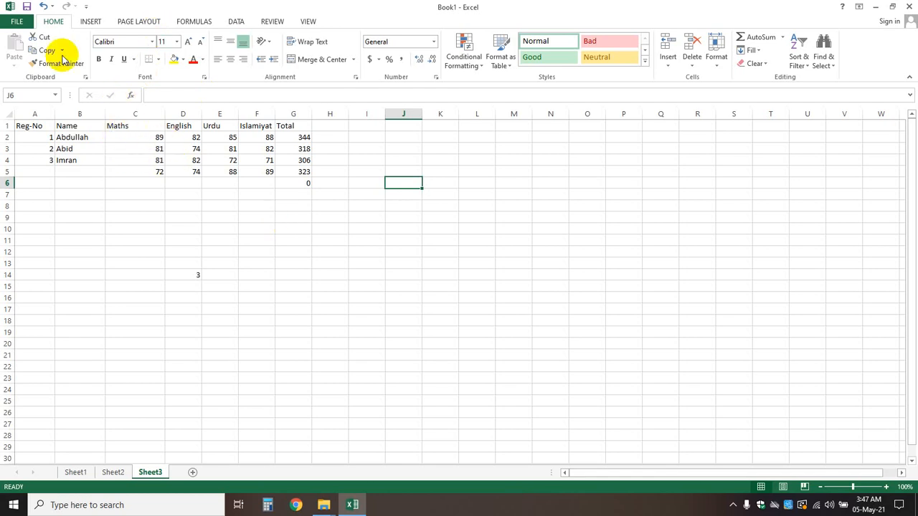
# Save the workbook to the Desktop under the file name PST-1st.xlsx.
pyautogui.click(17, 22)
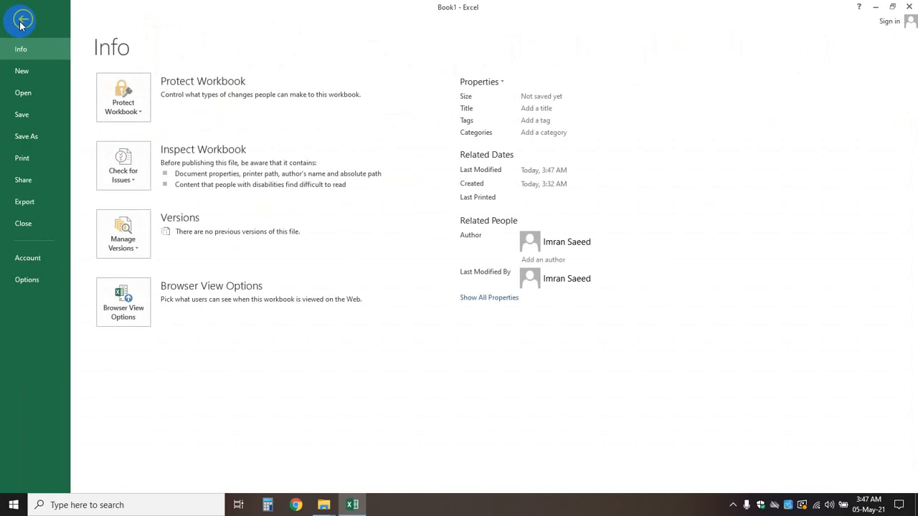
pyautogui.click(17, 117)
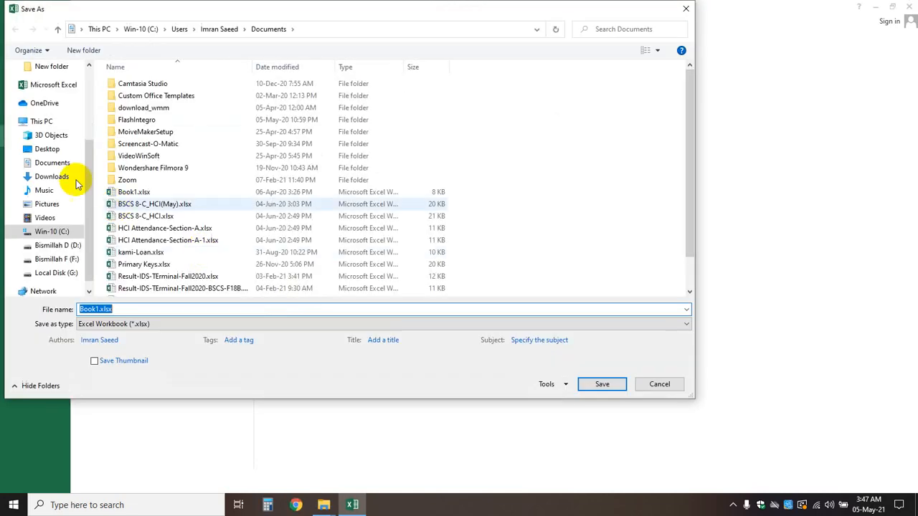
pyautogui.click(47, 153)
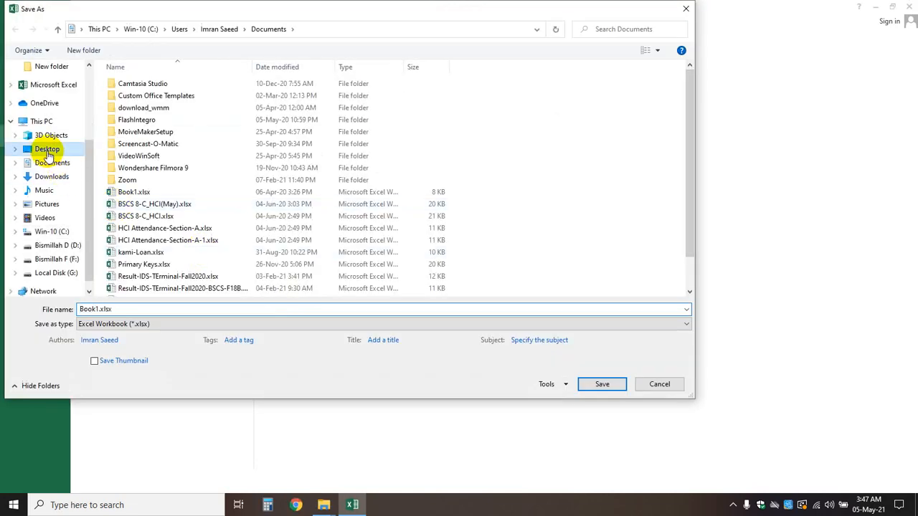
pyautogui.doubleClick(97, 309)
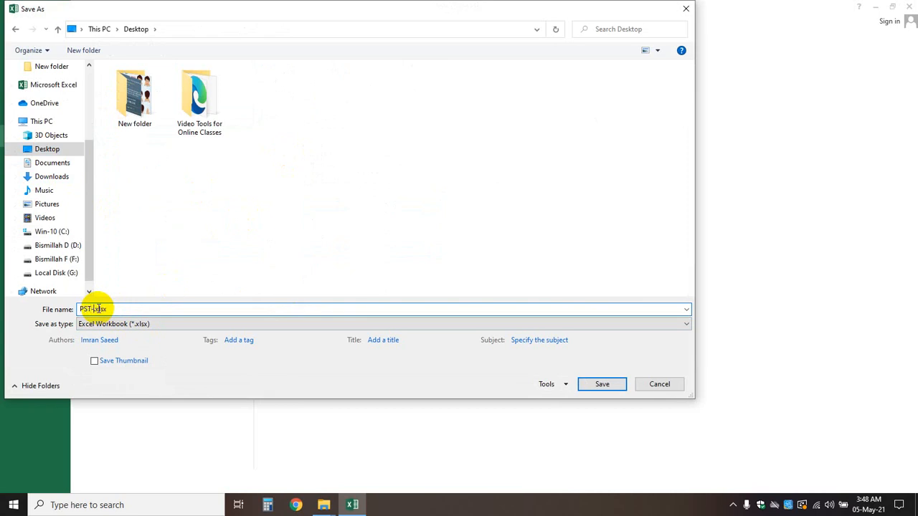
pyautogui.write('1st')
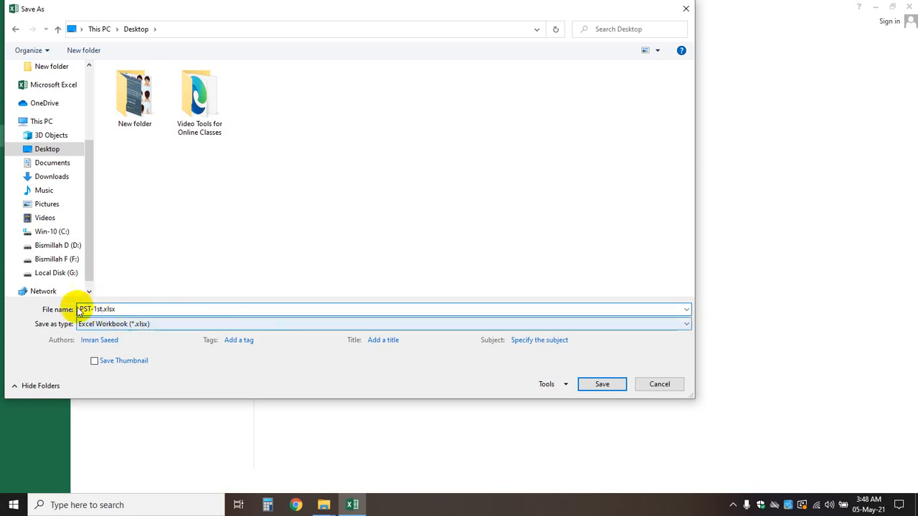
pyautogui.click(603, 385)
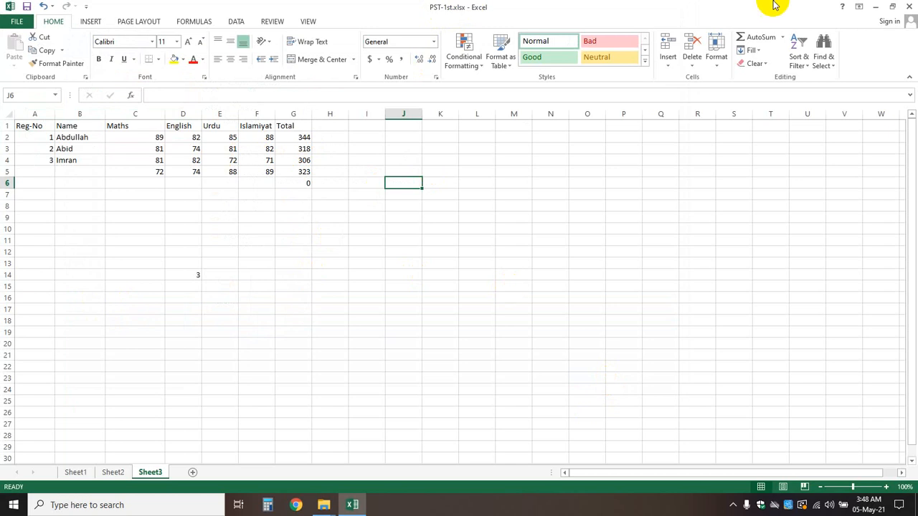
# Close the workbook and reopen PST-1st.xlsx from the Desktop.
pyautogui.click(910, 6)
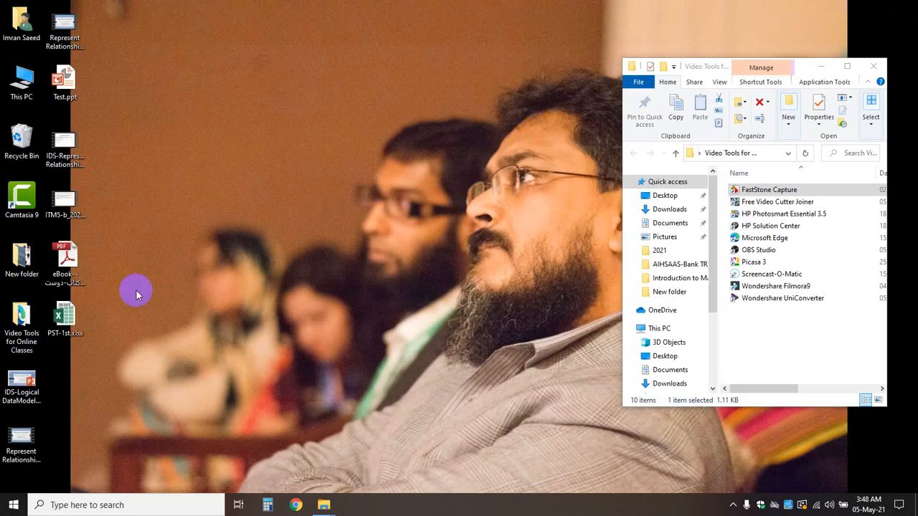
pyautogui.click(64, 338)
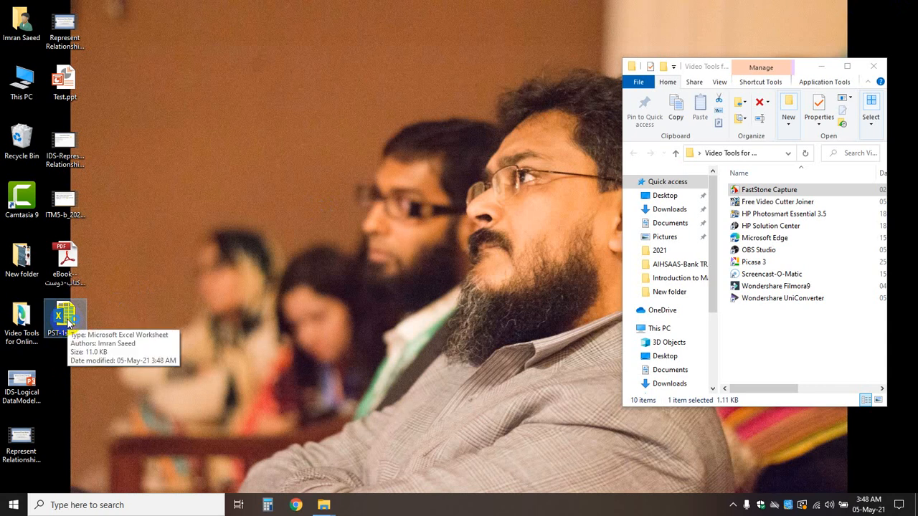
pyautogui.click(380, 69)
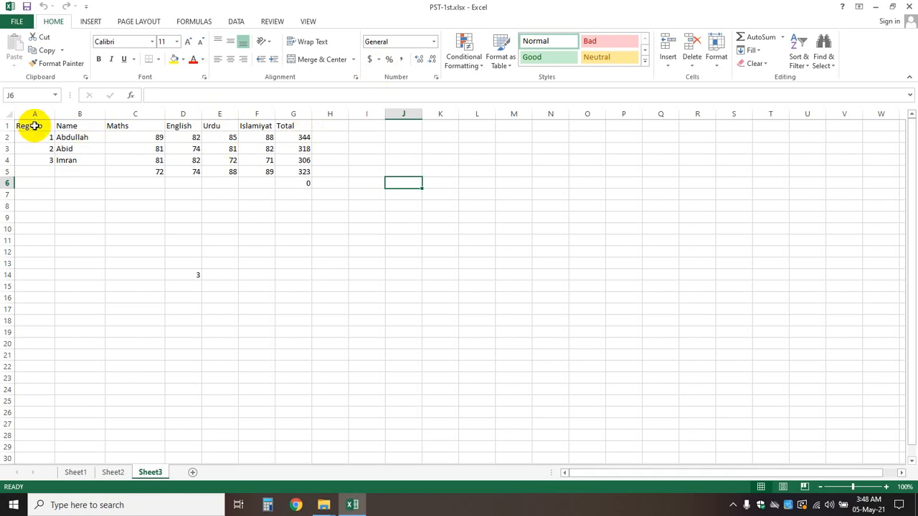
# Make the table headings in A1:G1 bold and set their font color to black.
pyautogui.moveTo(34, 125); pyautogui.dragTo(285, 125)
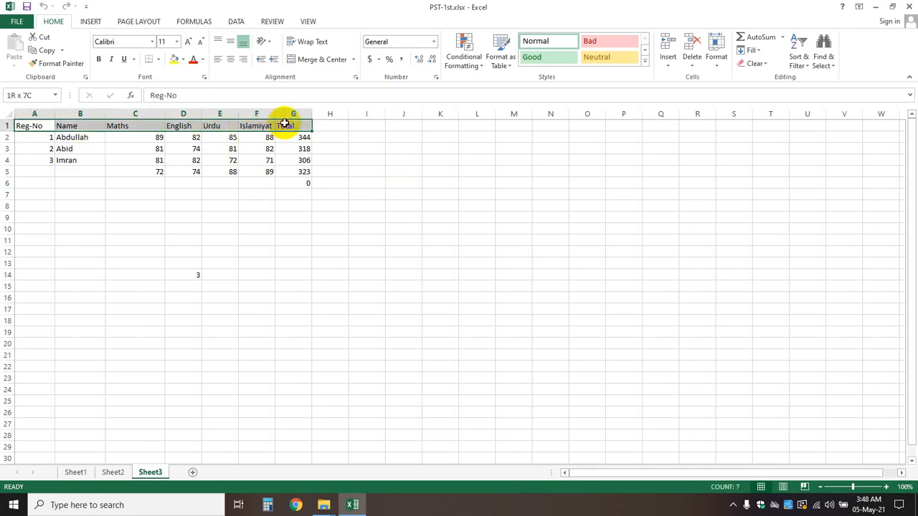
pyautogui.click(100, 60)
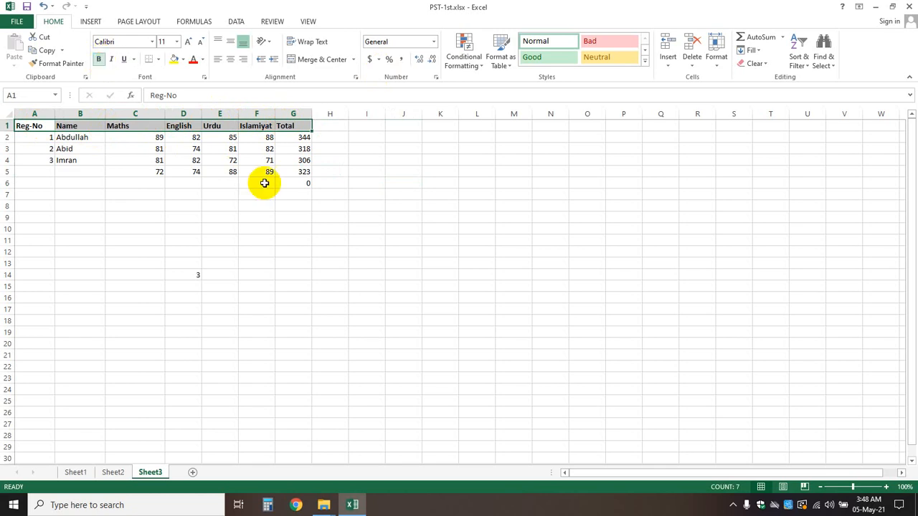
pyautogui.click(204, 59)
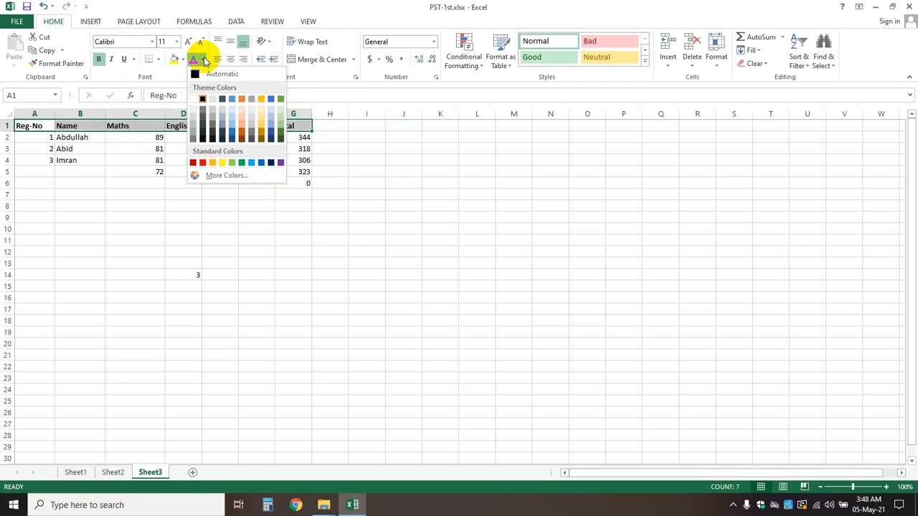
pyautogui.click(203, 100)
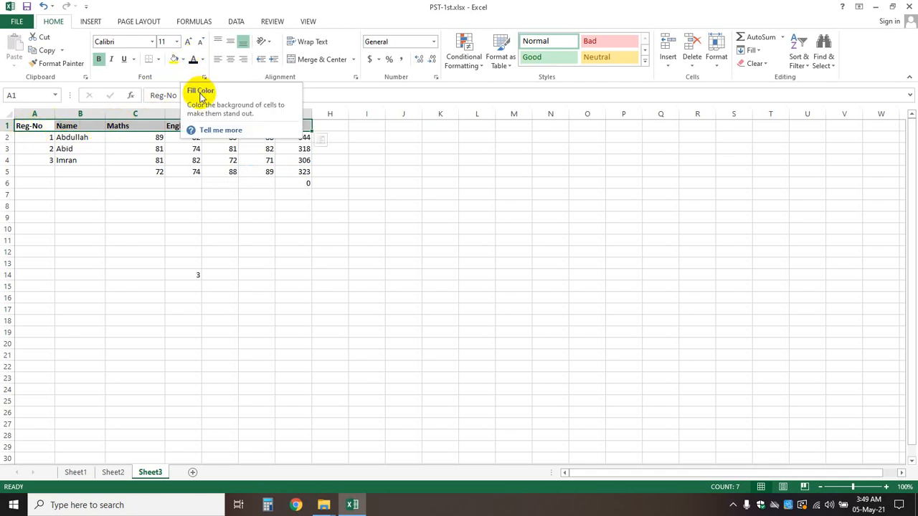
# Fill the heading cells A1:G1 with a light blue-gray background color.
pyautogui.click(183, 58)
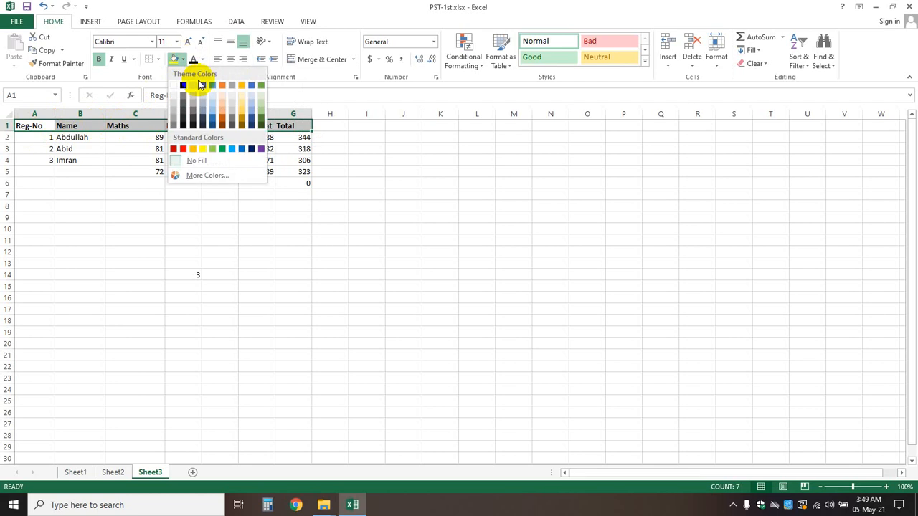
pyautogui.click(203, 101)
pyautogui.click(262, 241)
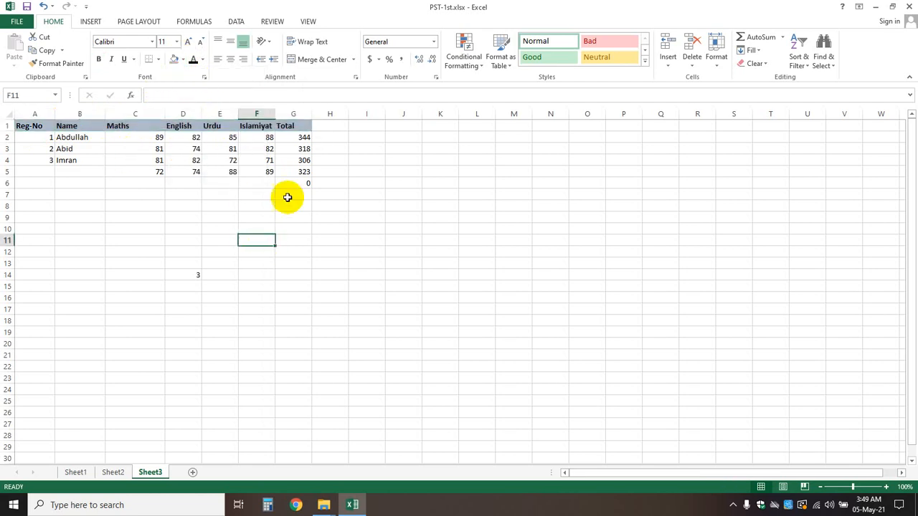
pyautogui.click(404, 208)
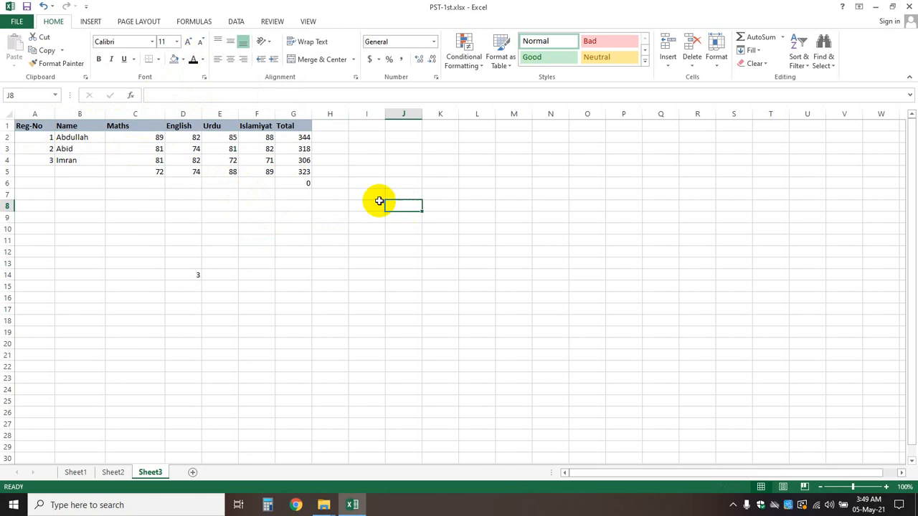
# Clear the surplus total formula from cell G6 below the marks table.
pyautogui.doubleClick(305, 178)
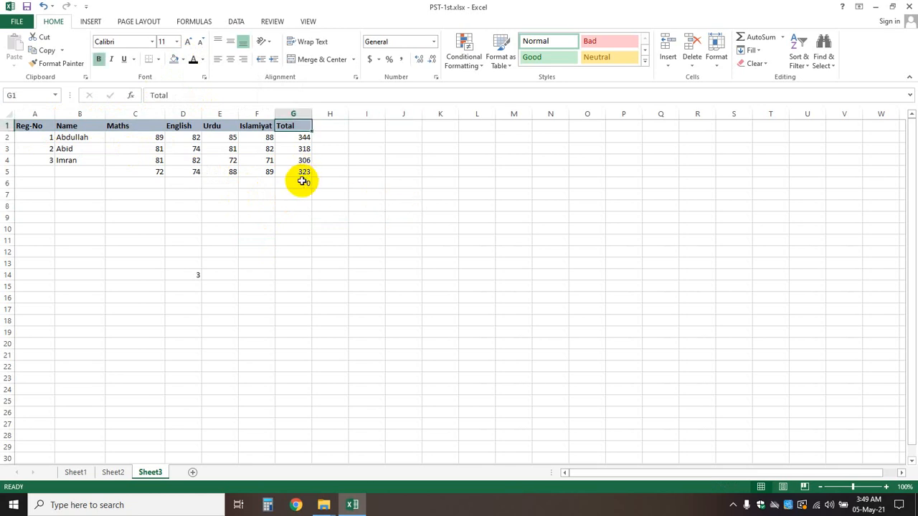
pyautogui.click(302, 182)
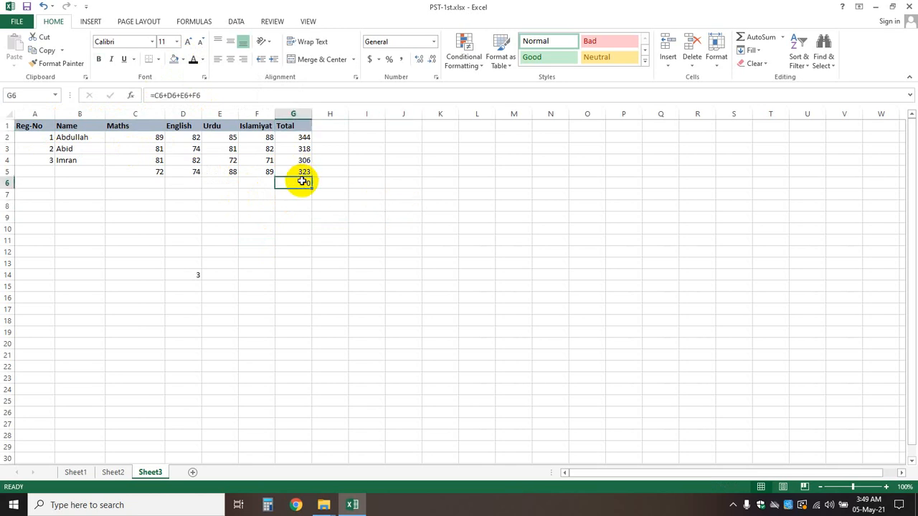
pyautogui.click(425, 207)
pyautogui.press('Home')
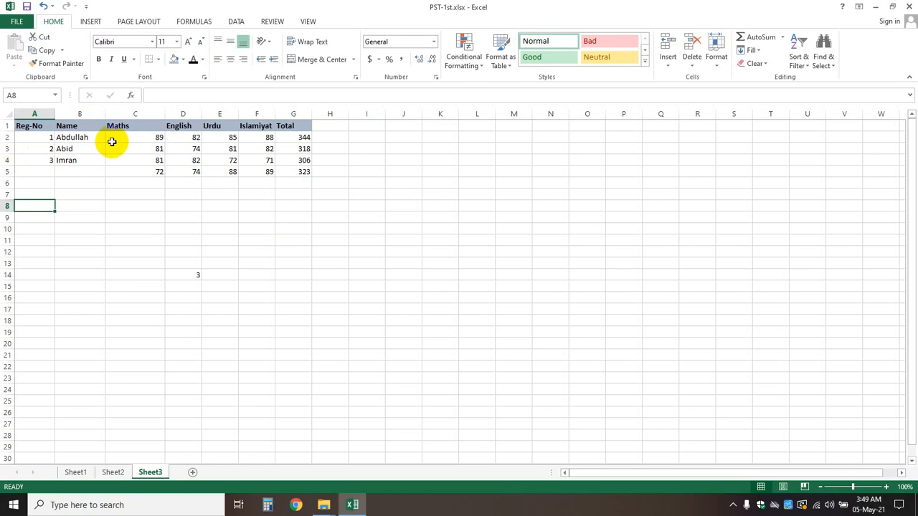
# Try All Borders on the marks table A1:G5, and undo the borders.
pyautogui.click(34, 125)
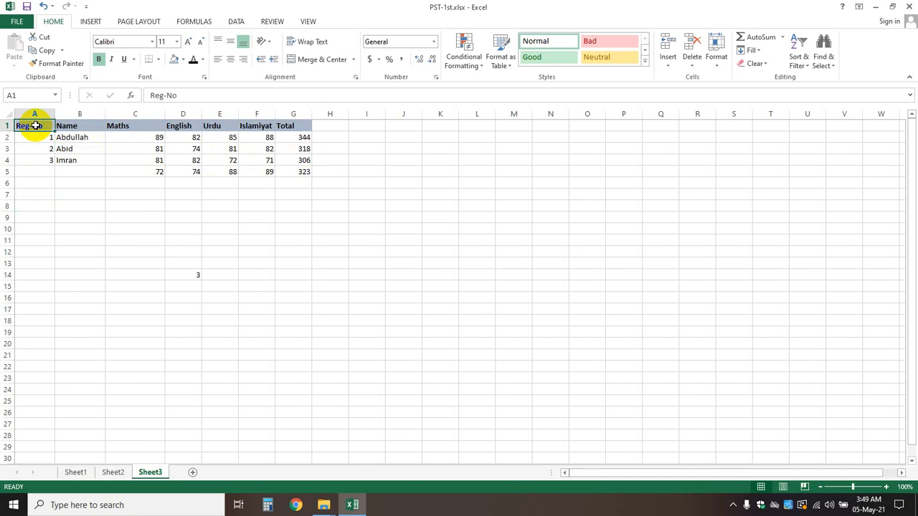
pyautogui.moveTo(35, 126); pyautogui.dragTo(289, 169)
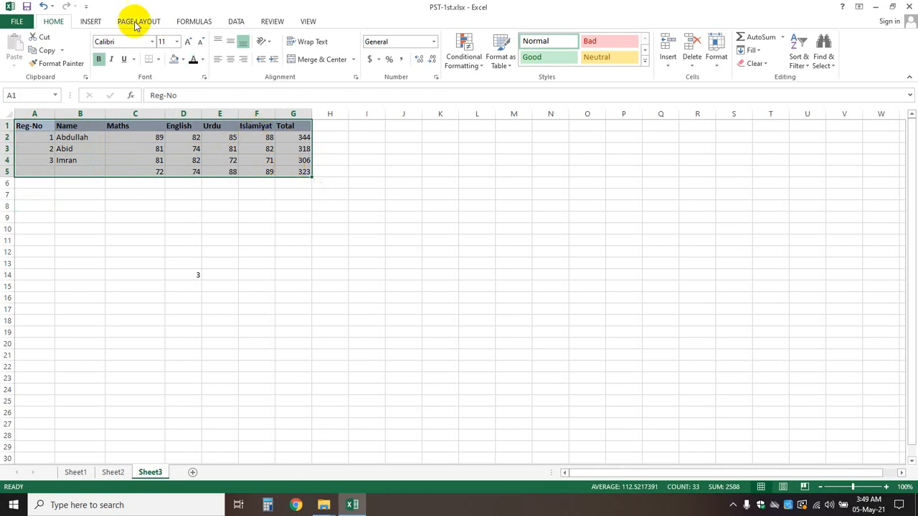
pyautogui.click(159, 62)
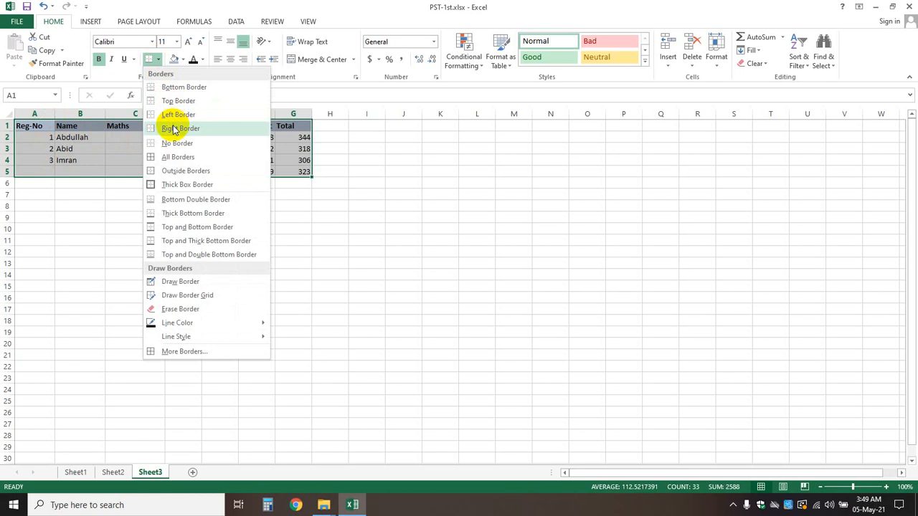
pyautogui.click(189, 164)
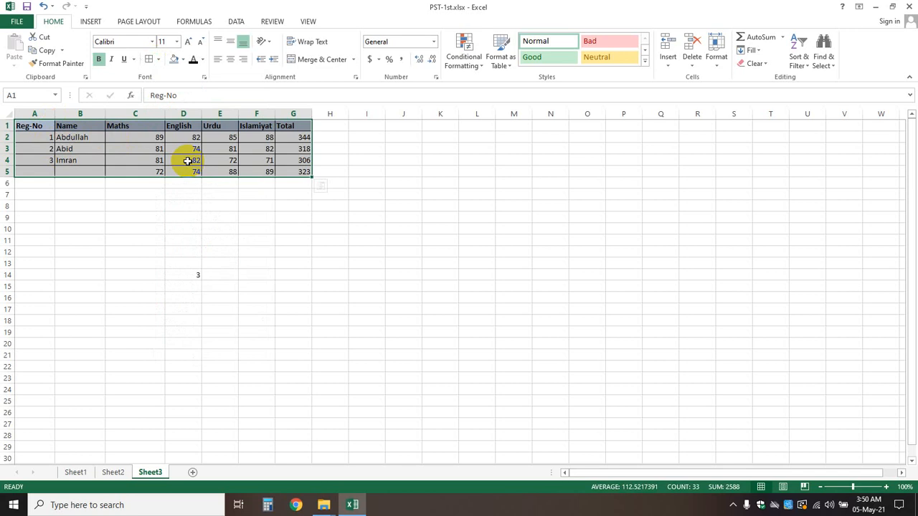
pyautogui.click(319, 259)
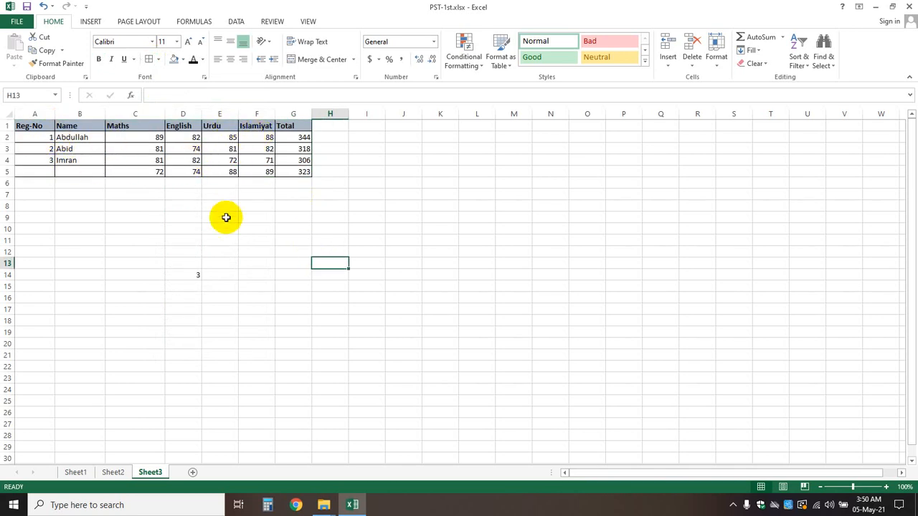
pyautogui.hotkey('ctrl', 'z')
pyautogui.click(355, 230)
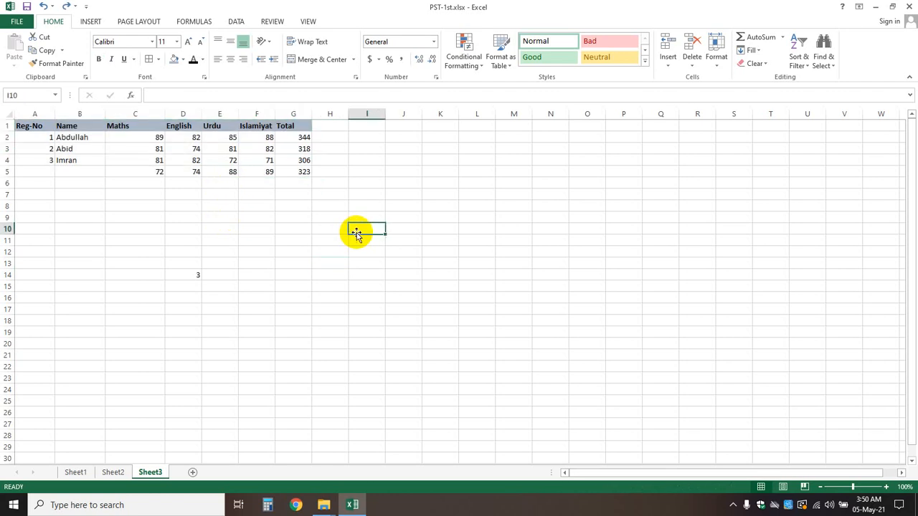
# Apply All Borders to the marks table in A1:G5.
pyautogui.moveTo(35, 125); pyautogui.dragTo(290, 173)
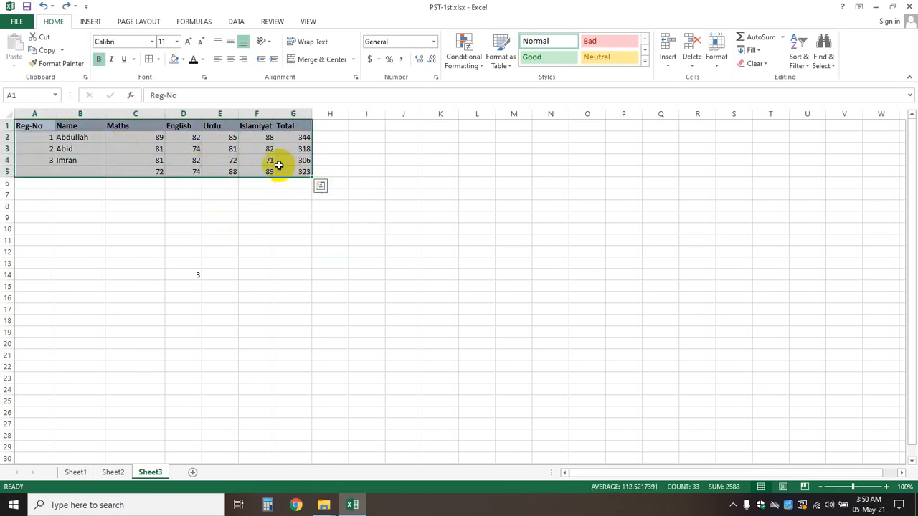
pyautogui.click(159, 60)
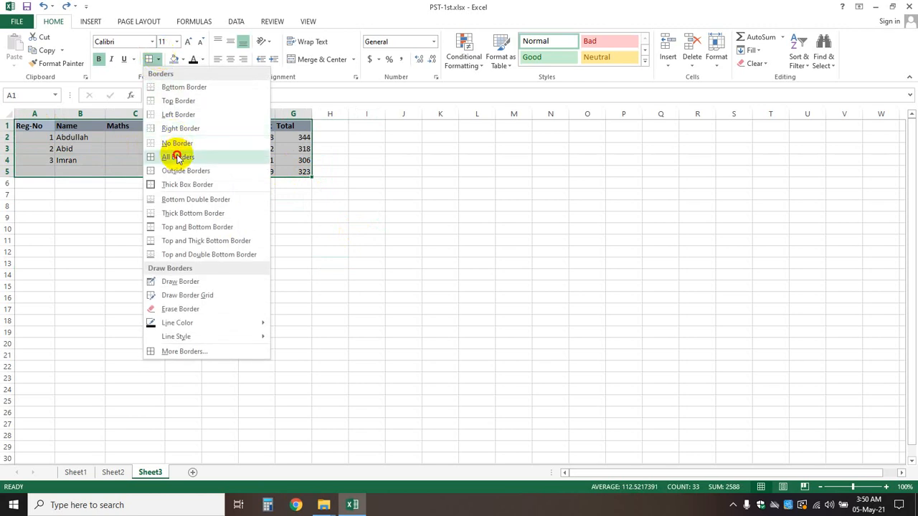
pyautogui.click(177, 157)
pyautogui.click(331, 277)
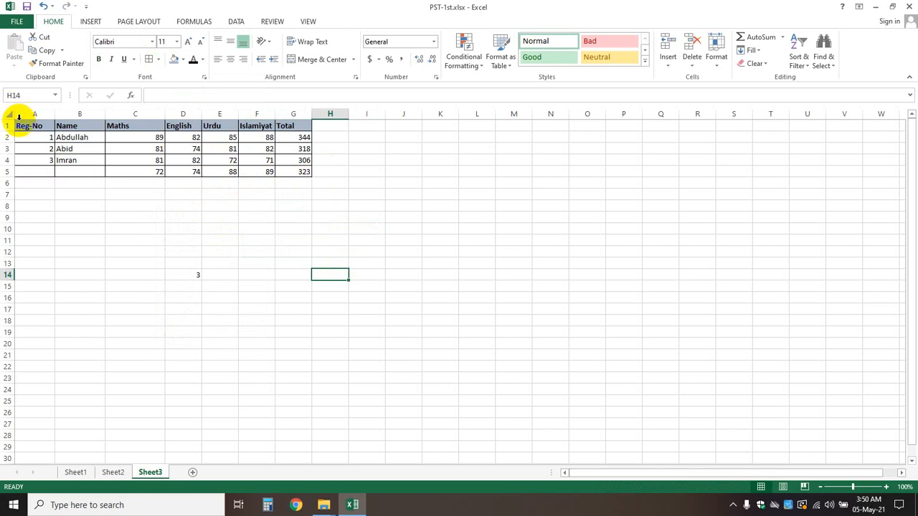
# Add a Thick Box Border around the whole marks table A1:G5.
pyautogui.moveTo(25, 126); pyautogui.dragTo(296, 171)
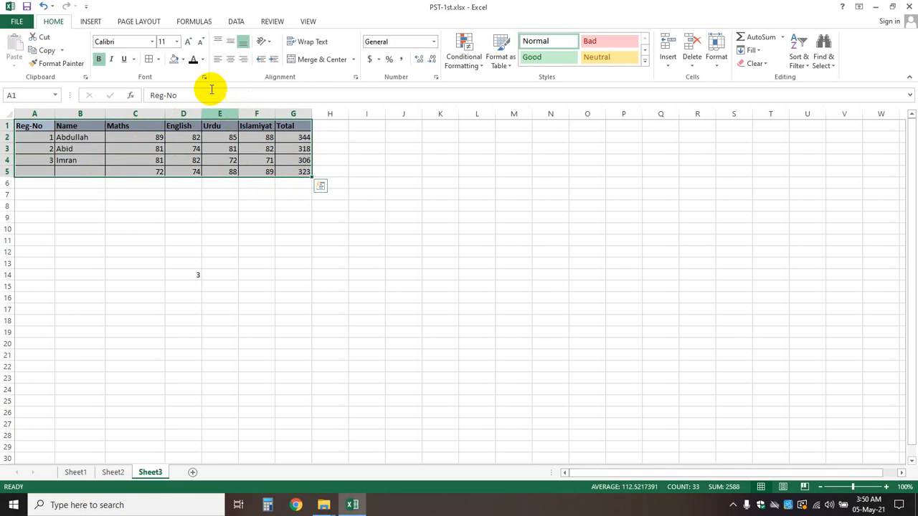
pyautogui.click(159, 60)
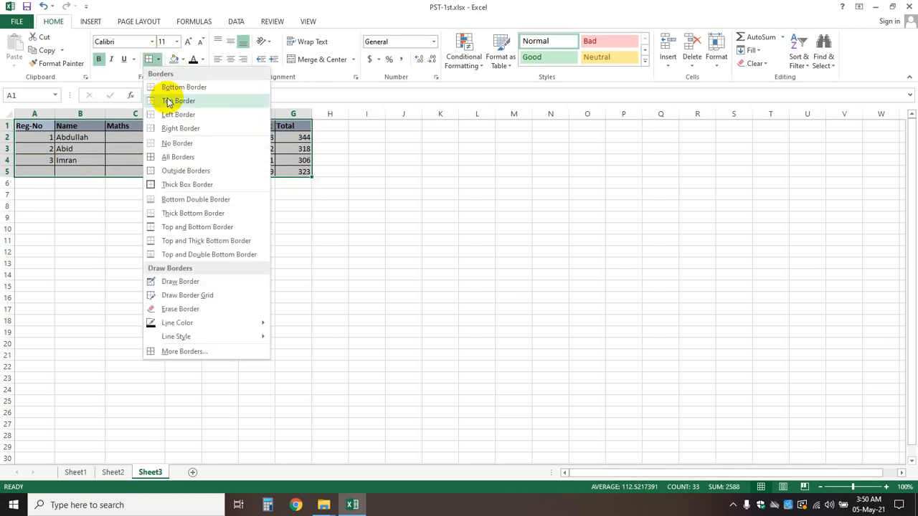
pyautogui.click(172, 188)
pyautogui.click(347, 277)
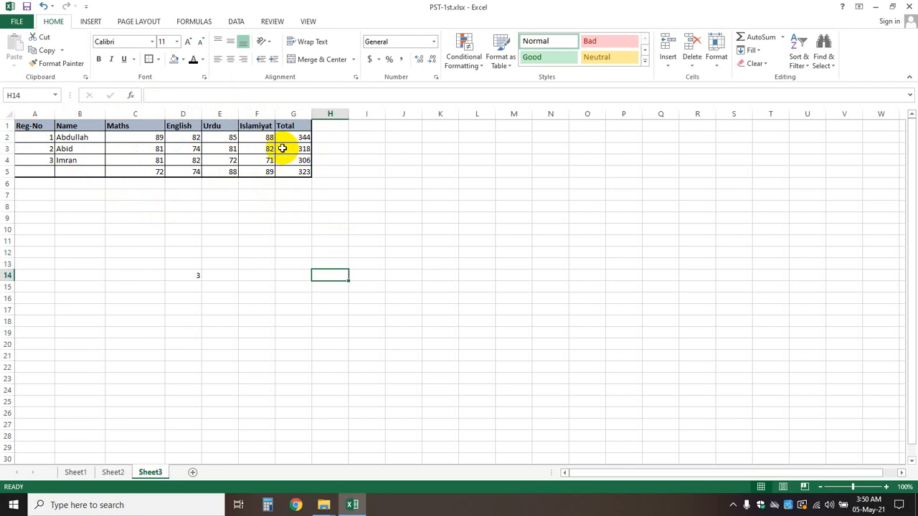
# Add a Thick Box Border around the last table row, cells A5:G5.
pyautogui.moveTo(38, 173); pyautogui.dragTo(284, 170)
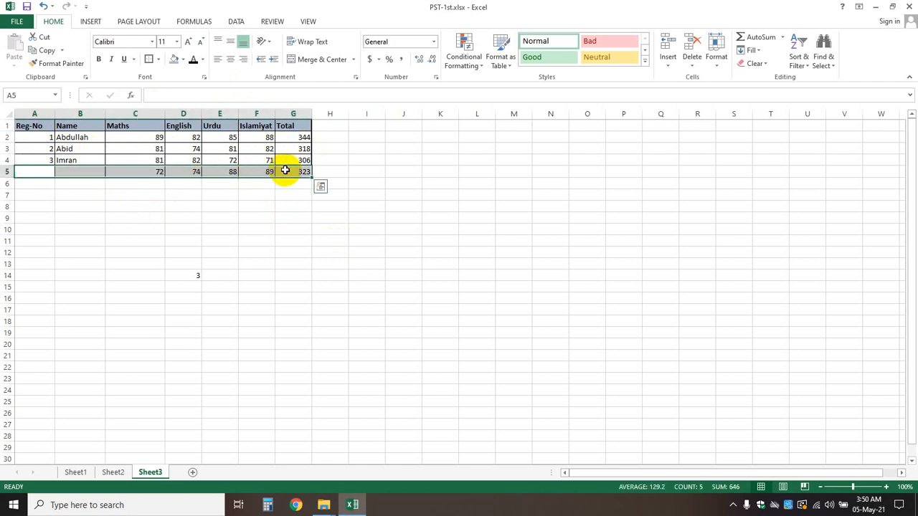
pyautogui.click(150, 62)
pyautogui.click(341, 252)
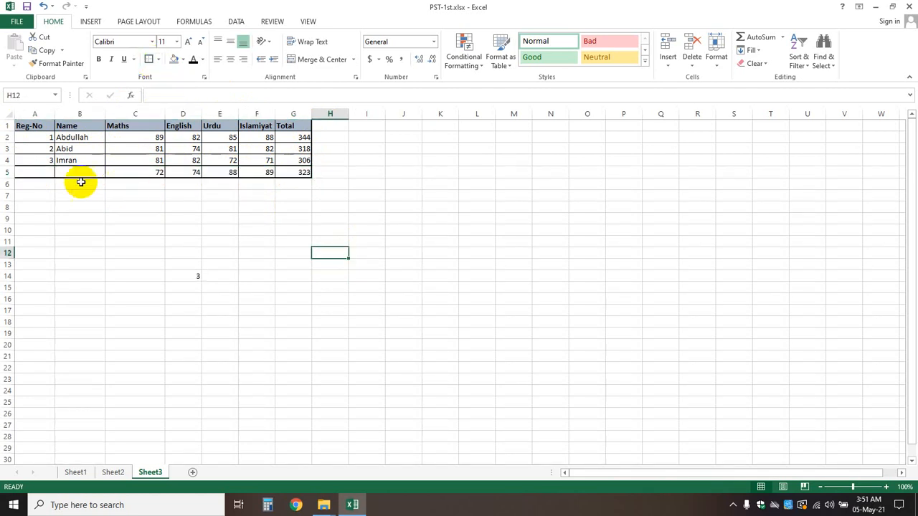
# Add a Thick Box Border around the marks table's heading row, cells A1:G1.
pyautogui.click(41, 124)
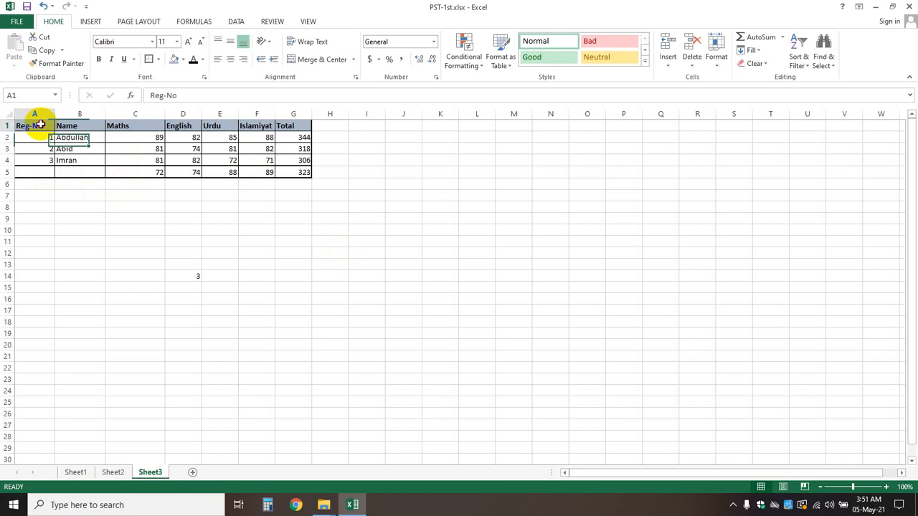
pyautogui.moveTo(41, 125); pyautogui.dragTo(294, 127)
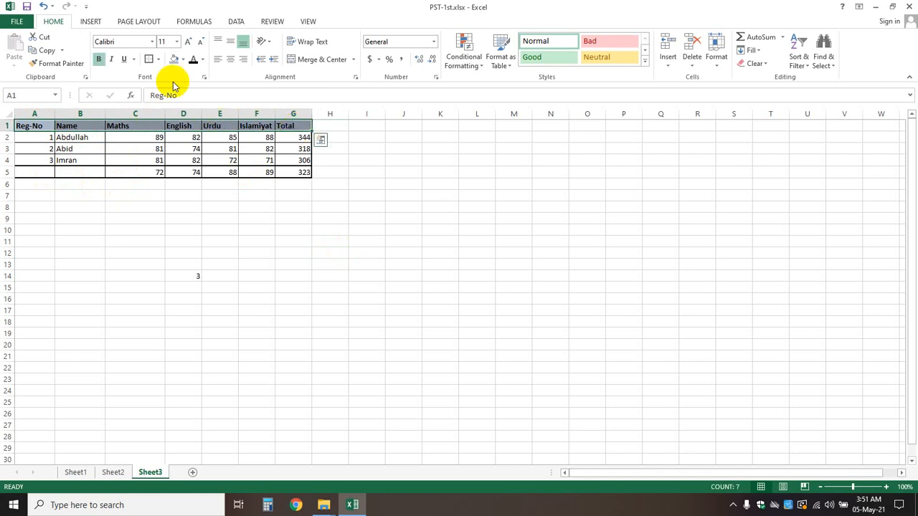
pyautogui.click(148, 59)
pyautogui.click(319, 241)
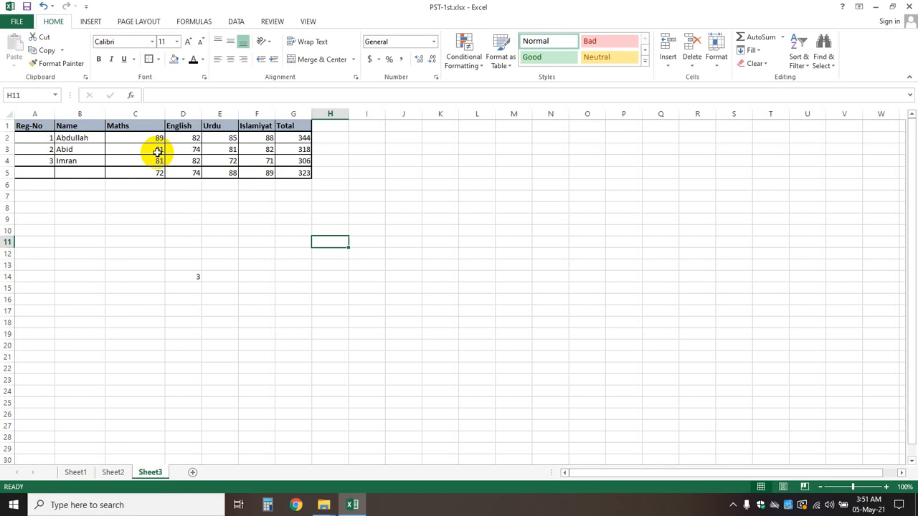
# Enter the headings Product, Price, Quantity and Total across cells H9:K9 for a new product table.
pyautogui.click(328, 217)
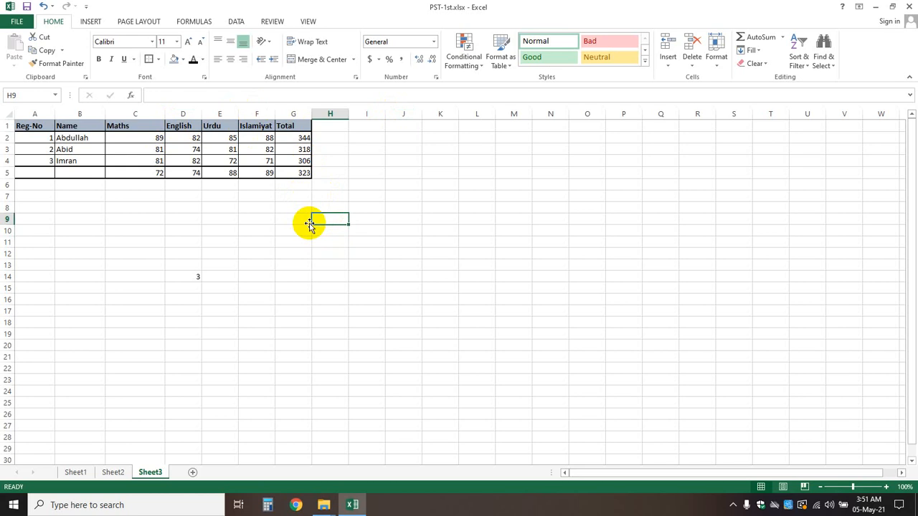
pyautogui.write('Product')
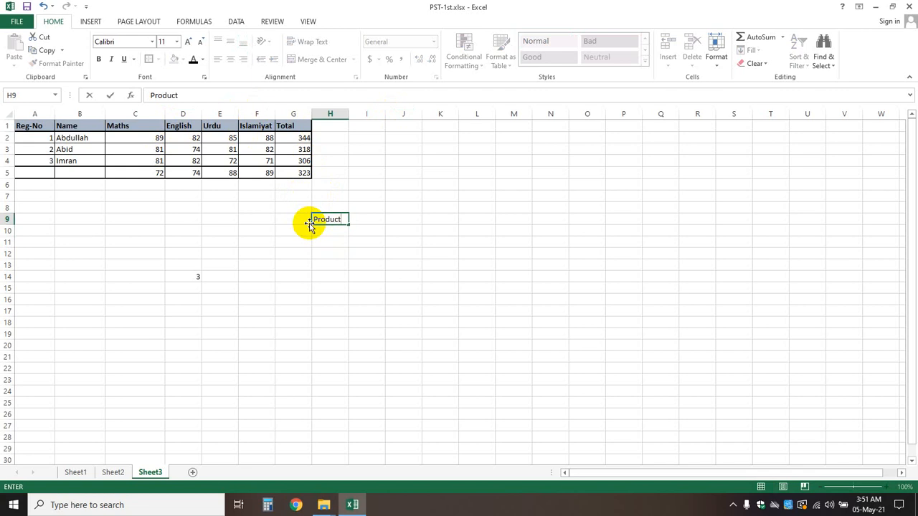
pyautogui.press('Tab')
pyautogui.write('Price')
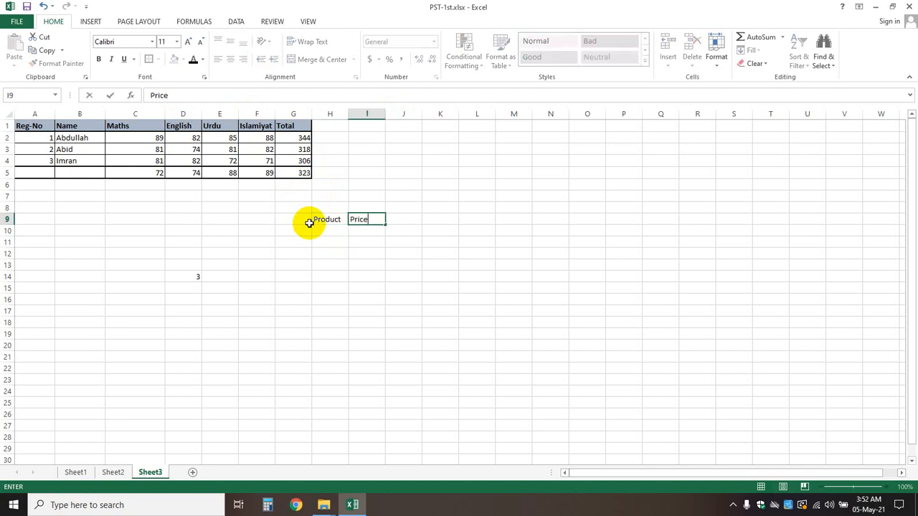
pyautogui.press('Tab')
pyautogui.write('Q')
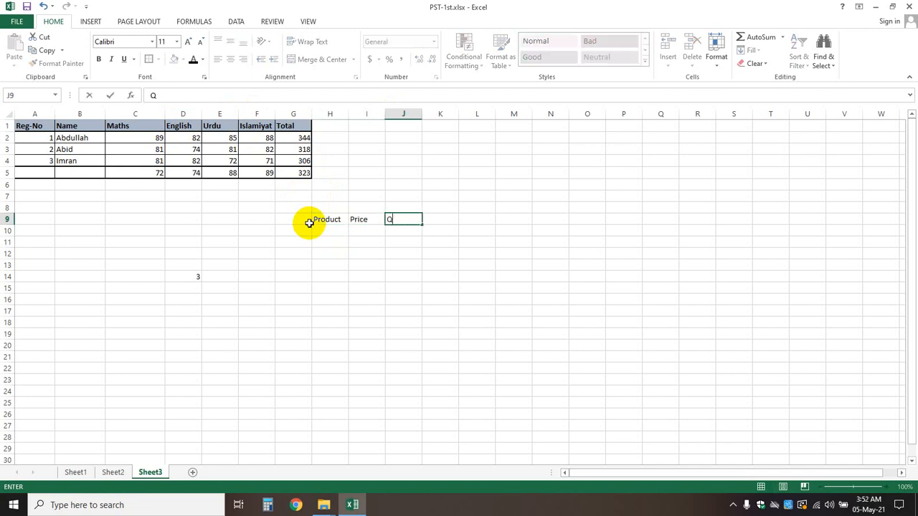
pyautogui.write('uantity')
pyautogui.press('Tab')
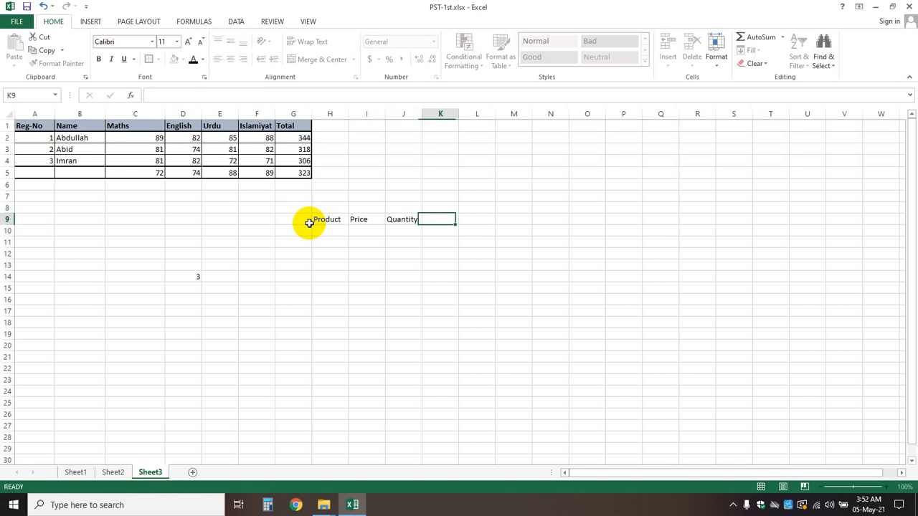
pyautogui.write('Total')
pyautogui.press('BackSpace')
pyautogui.press('BackSpace')
pyautogui.write('tal')
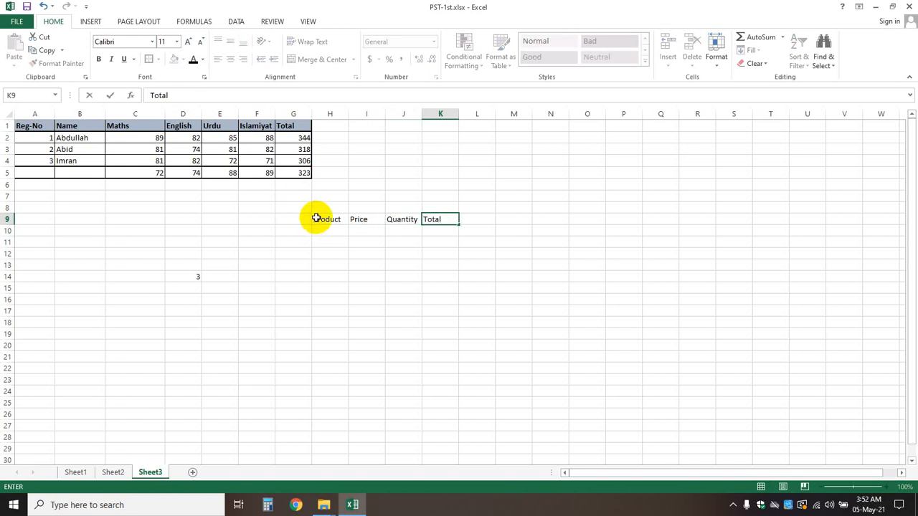
# Apply All Borders to the product table range H9:K22.
pyautogui.moveTo(316, 217); pyautogui.dragTo(446, 365)
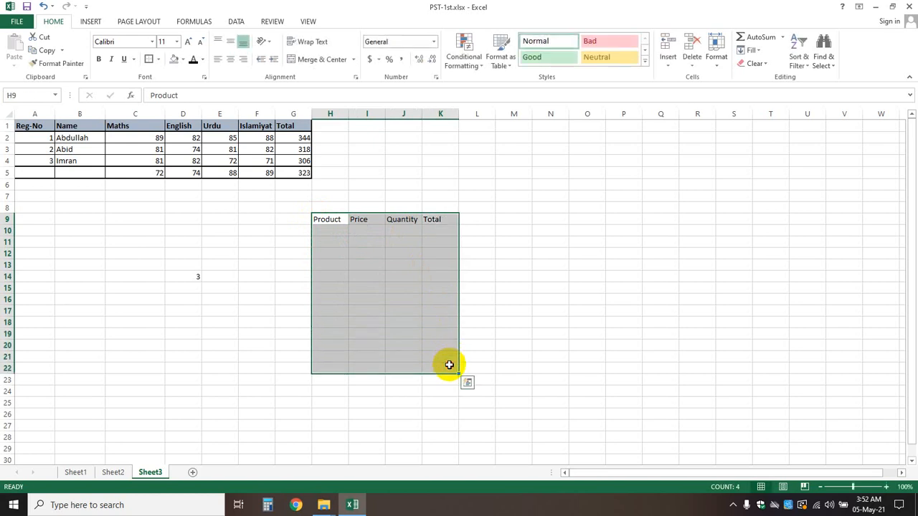
pyautogui.click(159, 60)
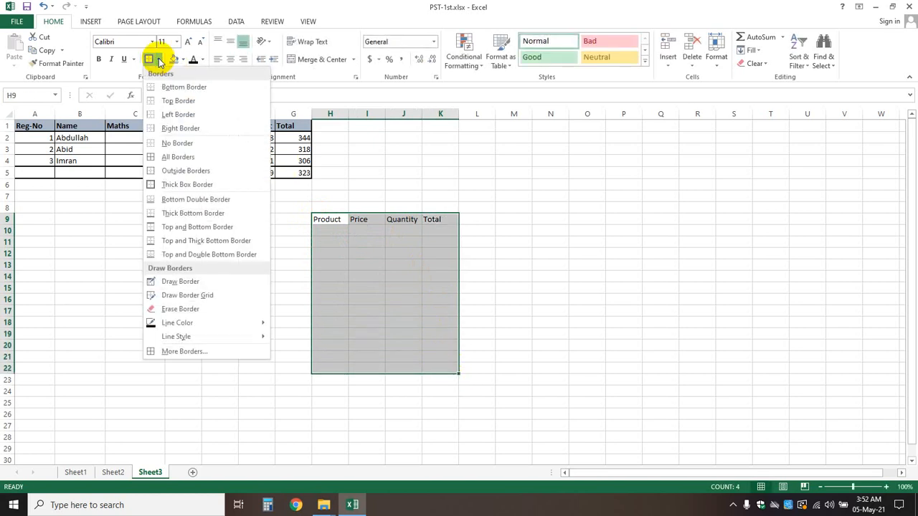
pyautogui.click(177, 156)
pyautogui.click(492, 250)
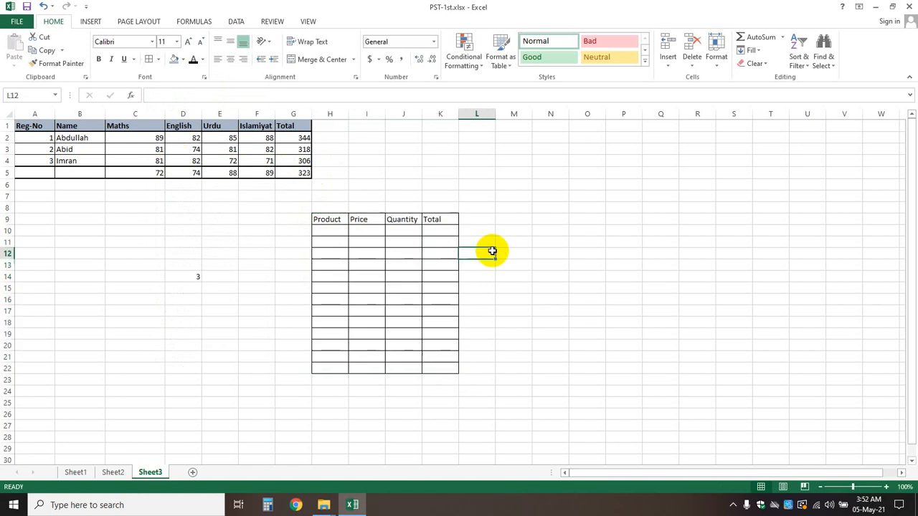
# Widen column H and enter the first product row: Pulse Channa, price 140, quantity 2 in H10:J10.
pyautogui.moveTo(346, 114); pyautogui.dragTo(366, 113)
pyautogui.click(337, 230)
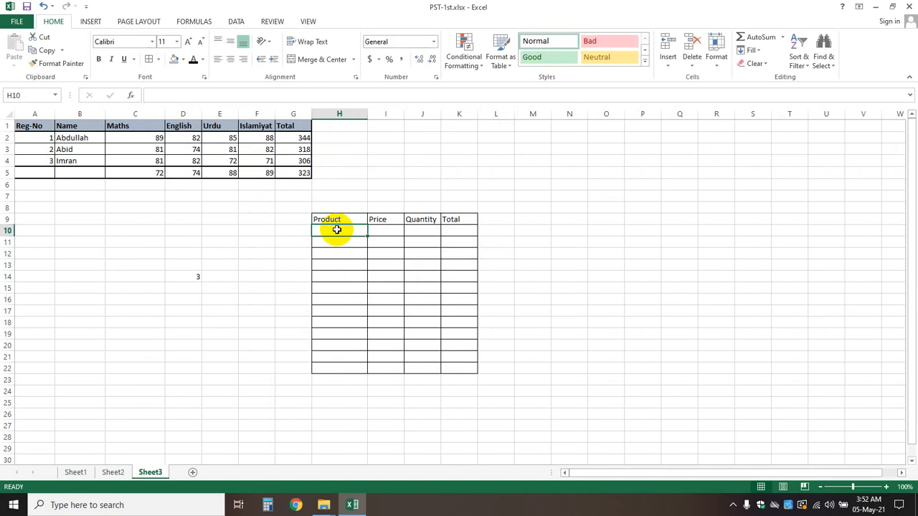
pyautogui.write('Pulse')
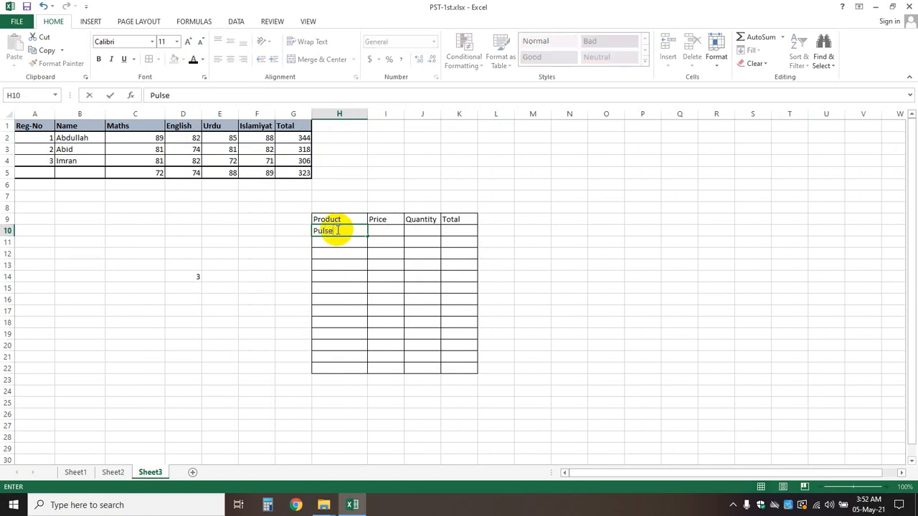
pyautogui.write(' Channa')
pyautogui.press('Tab')
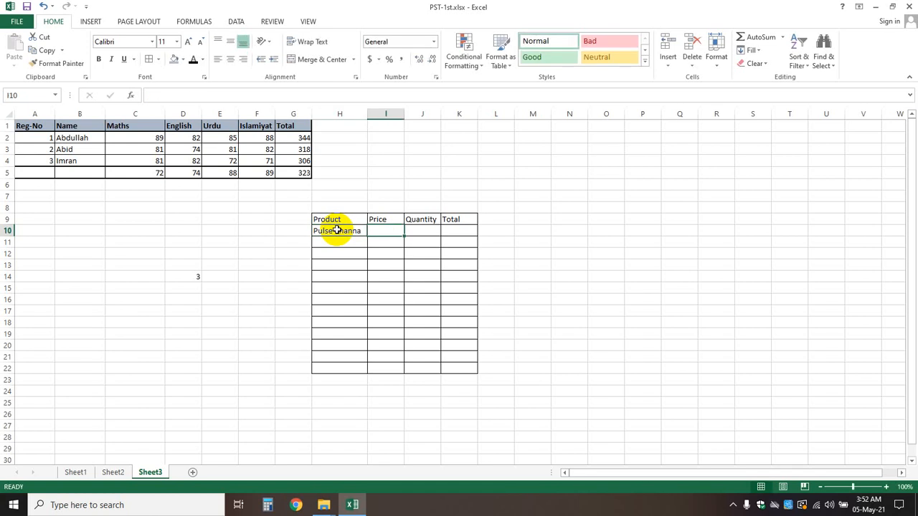
pyautogui.write('140')
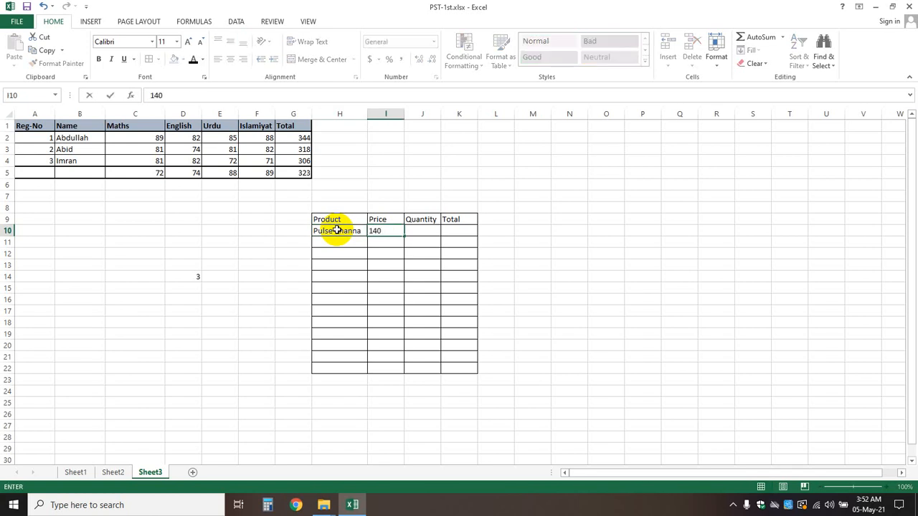
pyautogui.press('Tab')
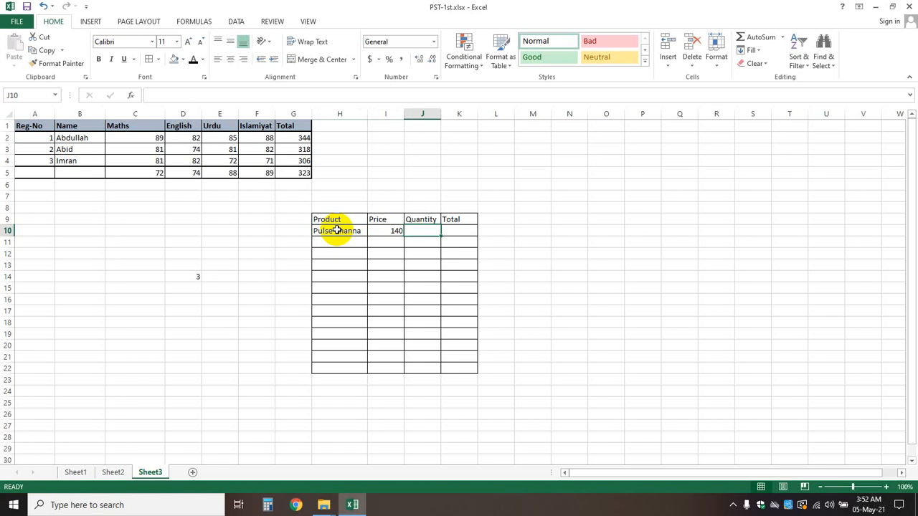
pyautogui.write('2')
pyautogui.click(435, 290)
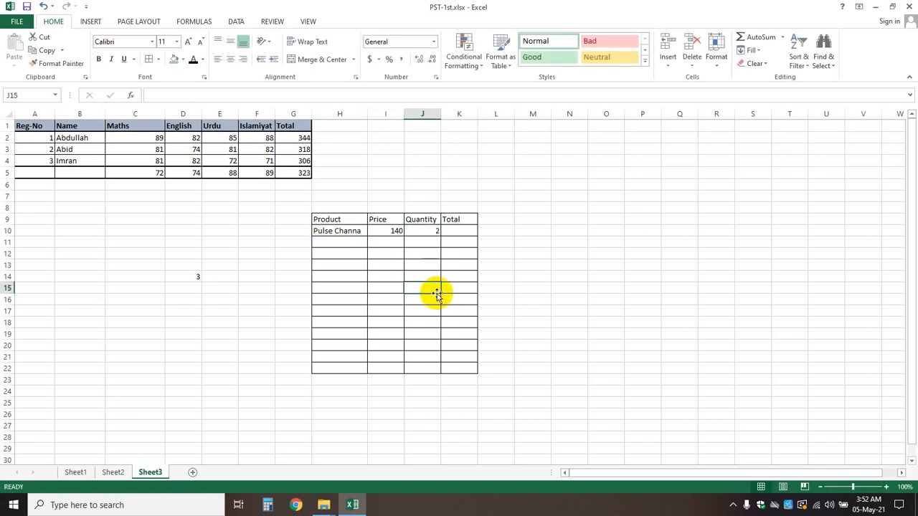
# Enter the second product row in H11:J11: White Channa, price 145, quantity 1.
pyautogui.click(328, 243)
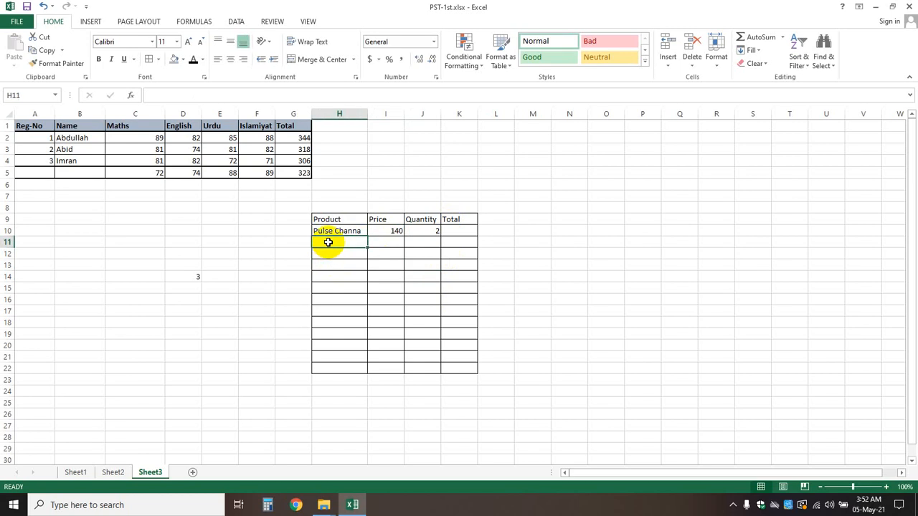
pyautogui.write('Whi')
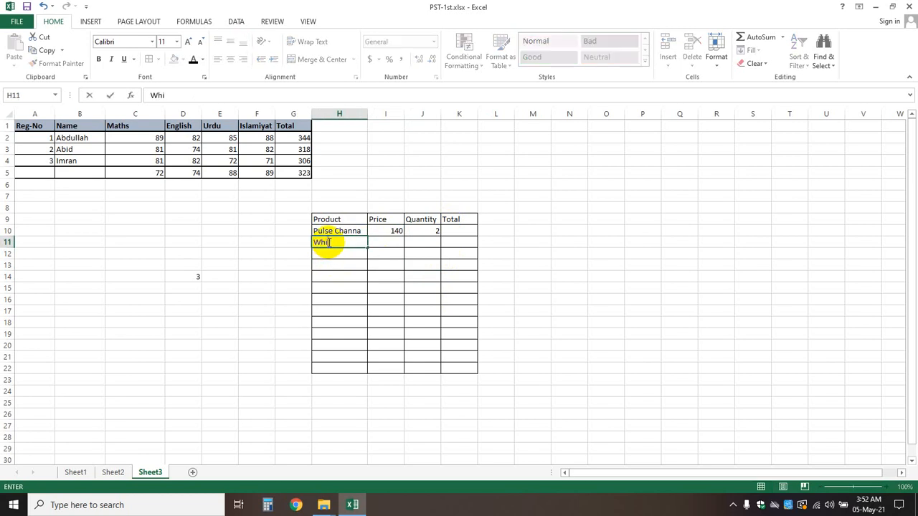
pyautogui.write('te Channa')
pyautogui.press('Tab')
pyautogui.write('1')
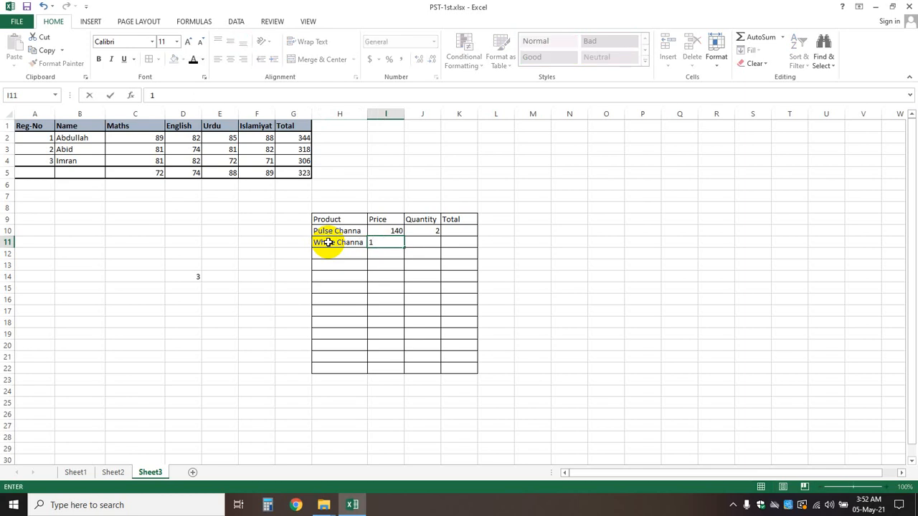
pyautogui.write('45')
pyautogui.press('Tab')
pyautogui.write('1')
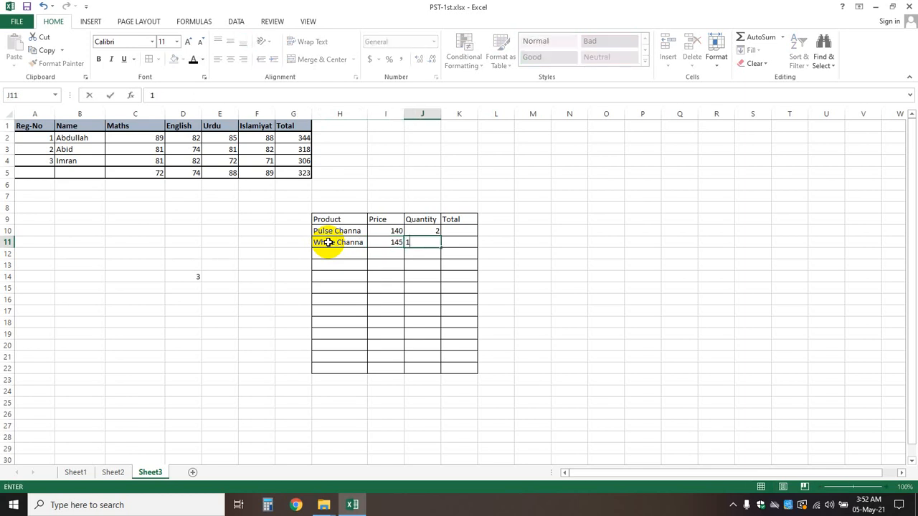
# Enter the third product row in H12:J12: Bason, price 135, quantity 2.
pyautogui.click(336, 253)
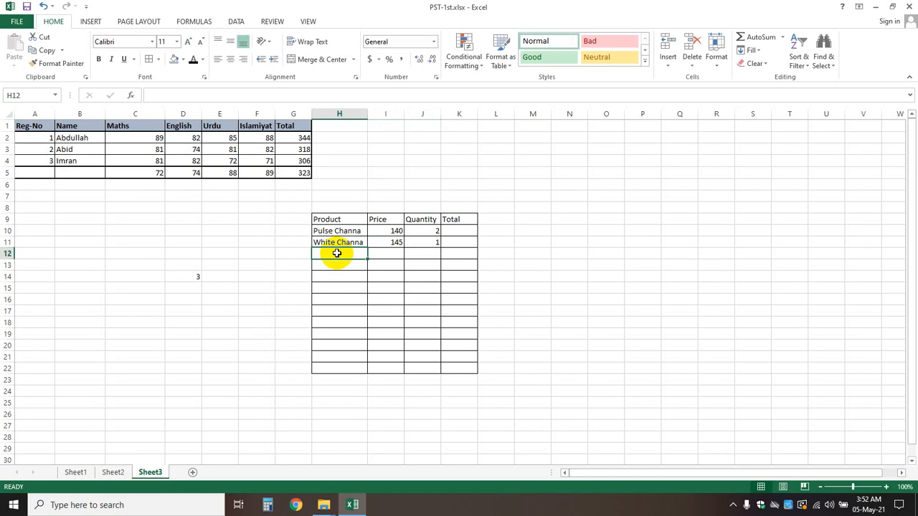
pyautogui.write('Basoon')
pyautogui.press('Tab')
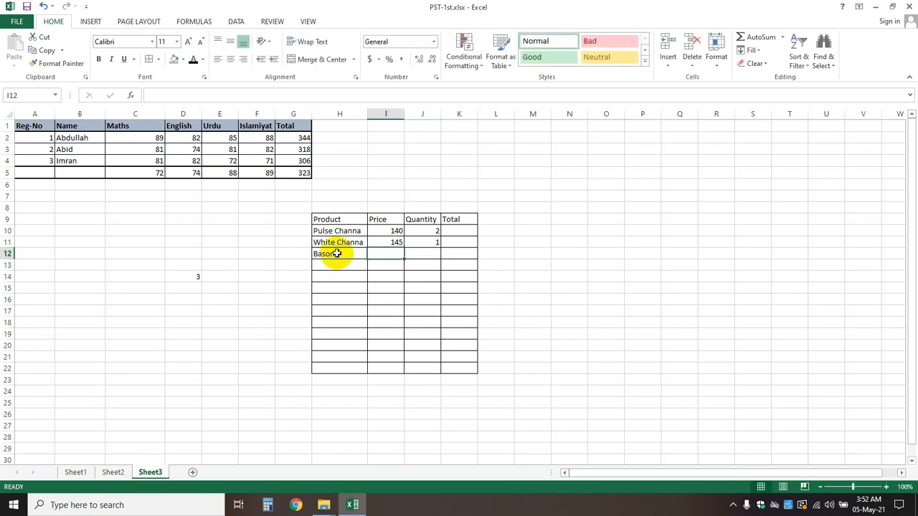
pyautogui.write('135')
pyautogui.press('Tab')
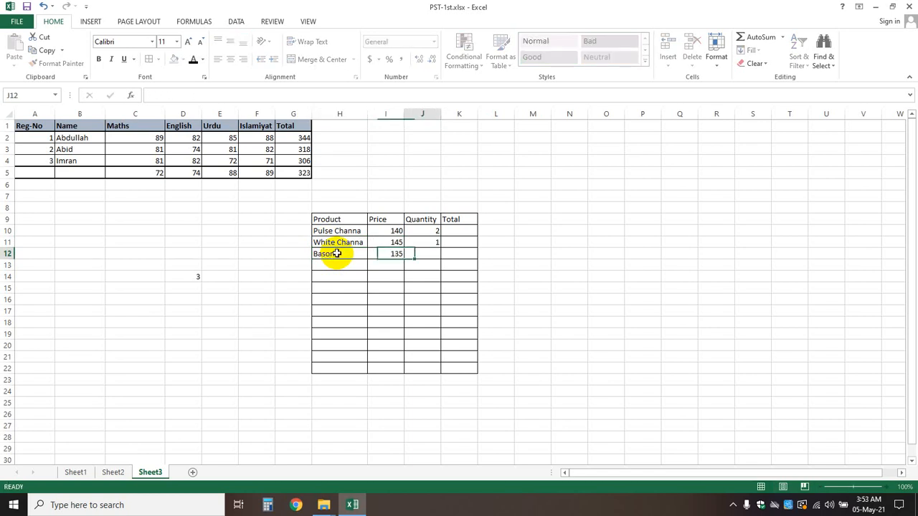
pyautogui.write('2')
pyautogui.press('Return')
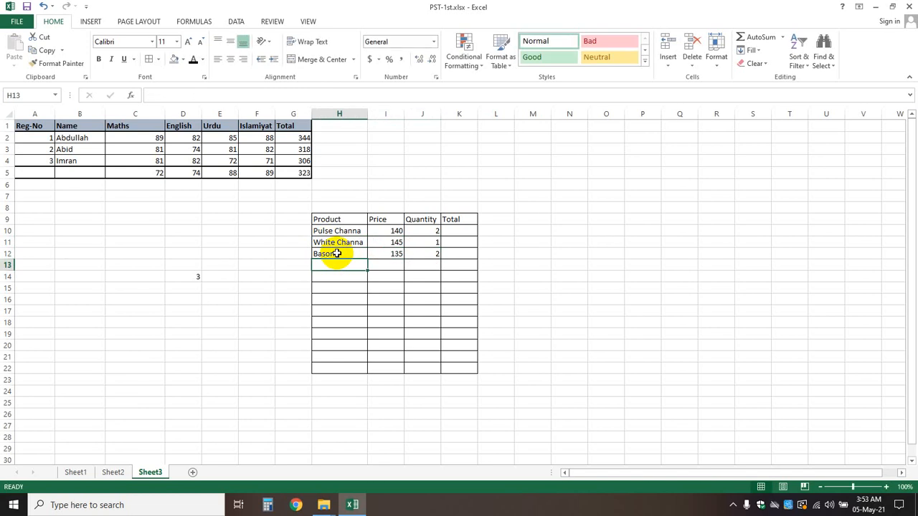
# Enter the fourth product row in H13:J13: Sugar, price 100, quantity 5.
pyautogui.write('Sugar')
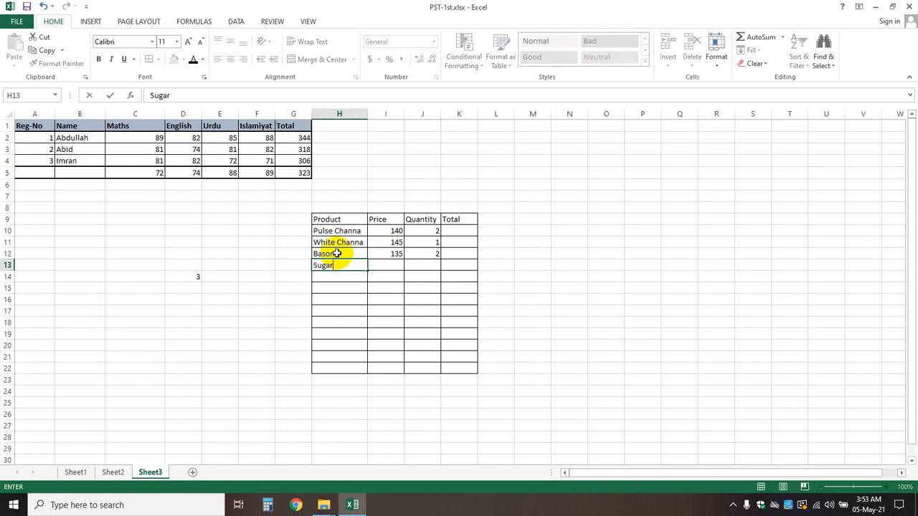
pyautogui.press('Tab')
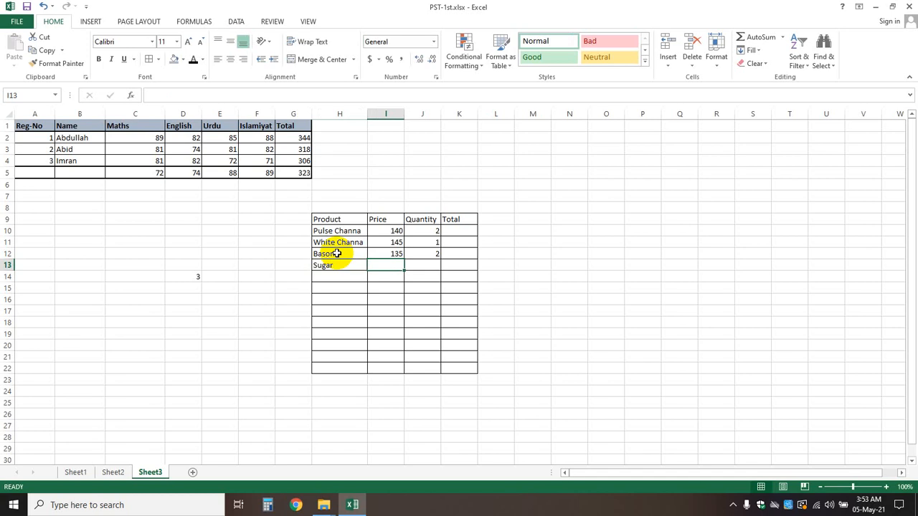
pyautogui.write('10')
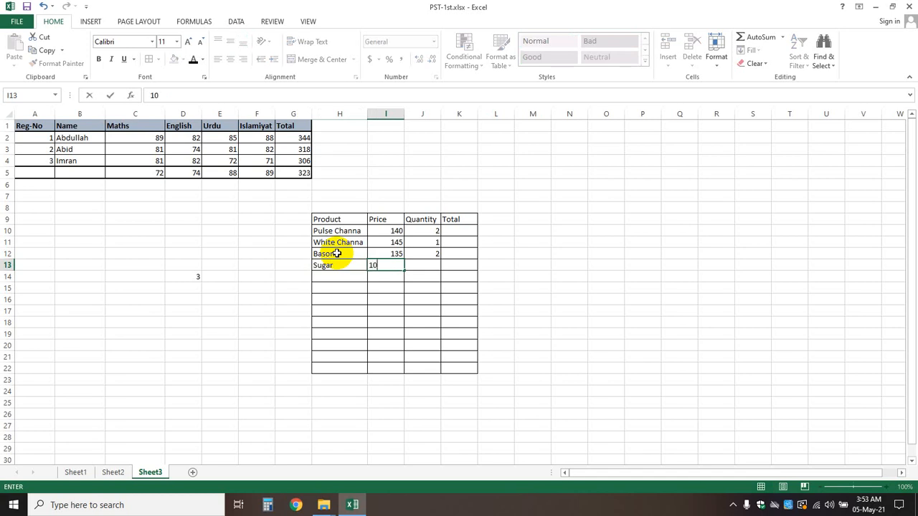
pyautogui.write('0')
pyautogui.press('Tab')
pyautogui.write('5')
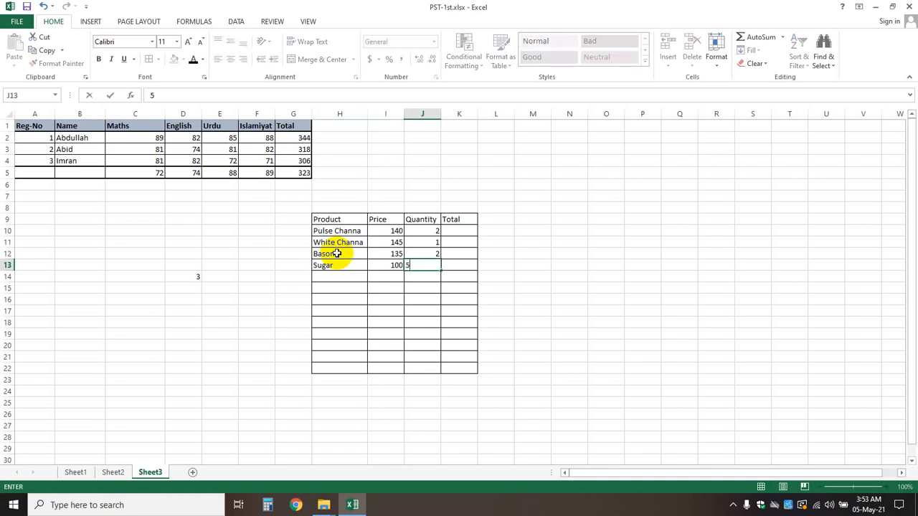
pyautogui.press('Return')
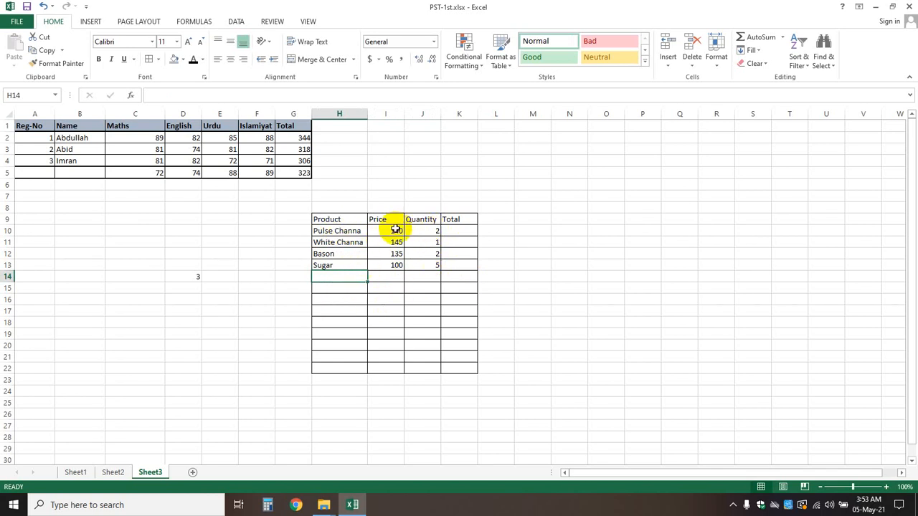
# Make the product table headings in H9:K9 bold.
pyautogui.click(337, 219)
pyautogui.moveTo(358, 219); pyautogui.dragTo(450, 221)
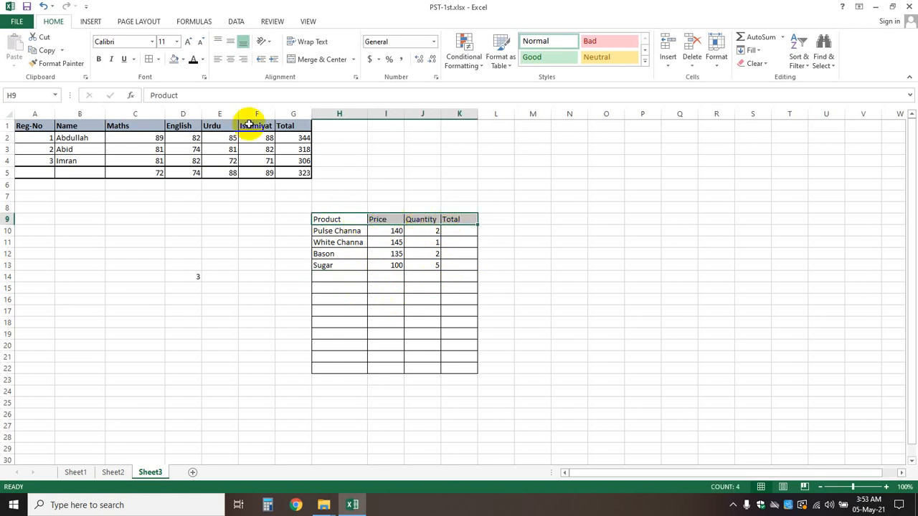
pyautogui.click(101, 59)
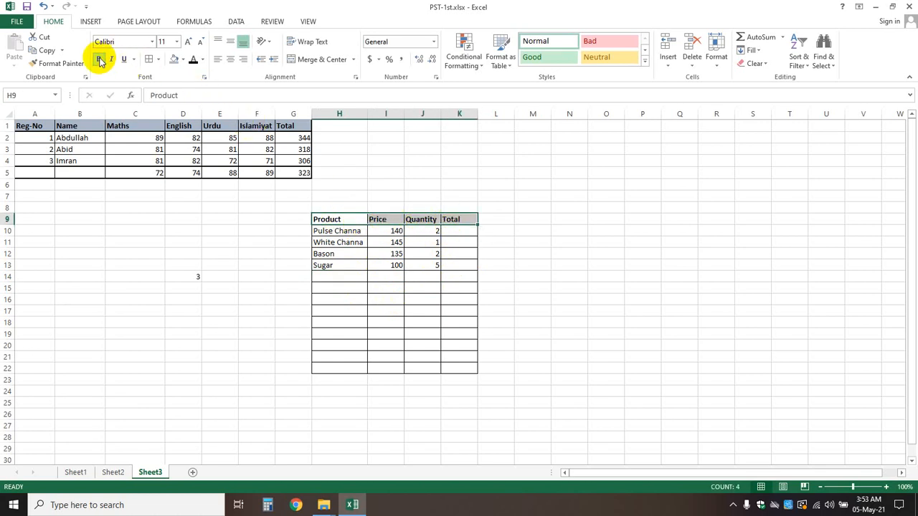
pyautogui.click(352, 138)
# Fill the product table's heading cells H9:K9 with the same blue-grey colour as the marks table headings.
pyautogui.moveTo(336, 226); pyautogui.dragTo(449, 219)
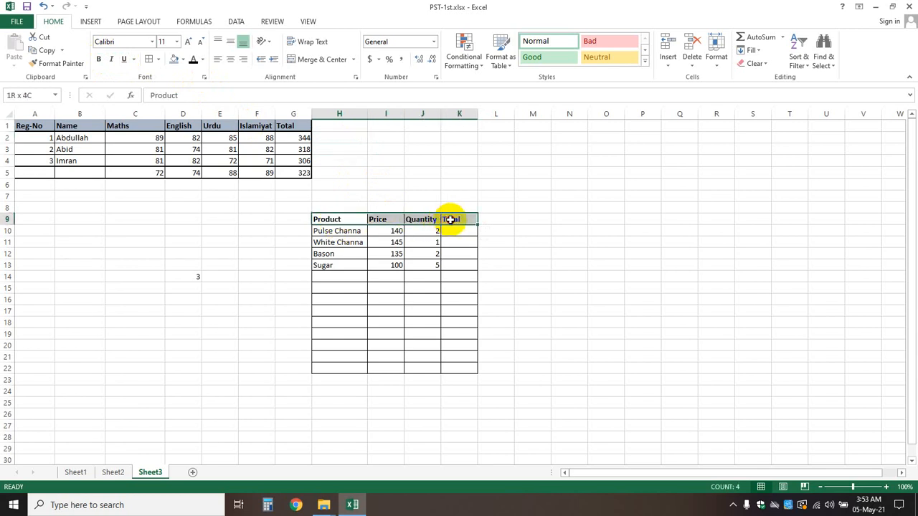
pyautogui.click(175, 60)
pyautogui.click(468, 159)
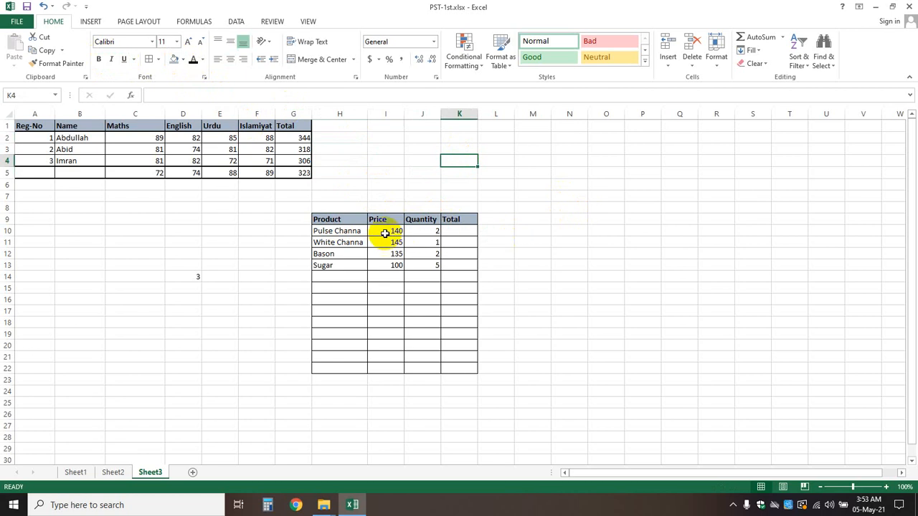
# Calculate Pulse Channa's total in K10 by multiplying price by quantity with the formula =I10*J10.
pyautogui.click(461, 231)
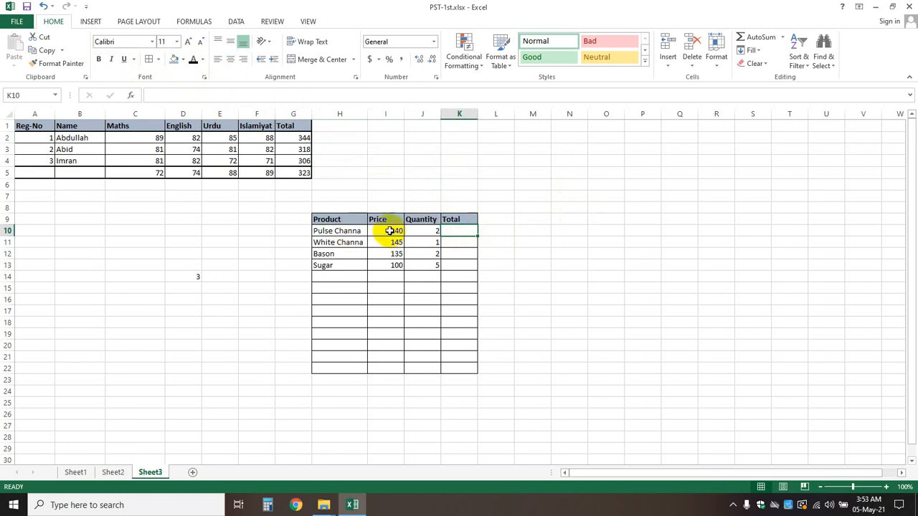
pyautogui.doubleClick(455, 231)
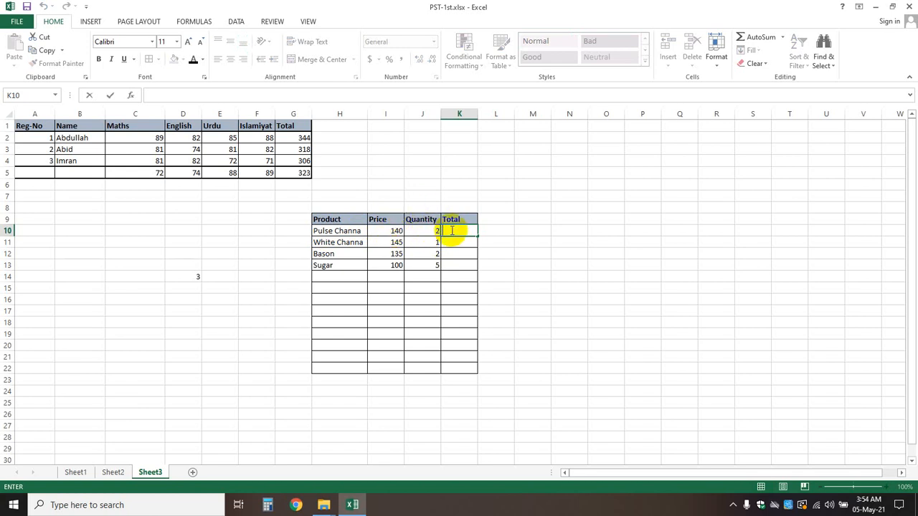
pyautogui.click(459, 231)
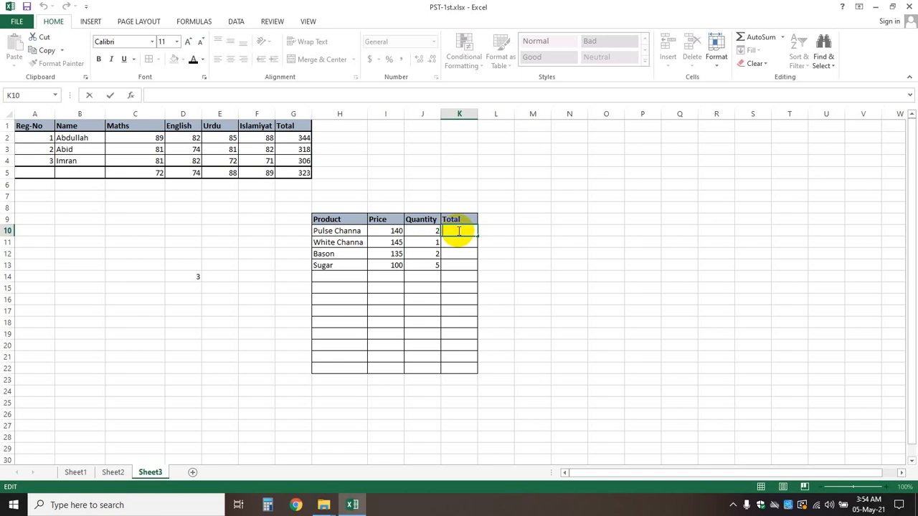
pyautogui.write('=')
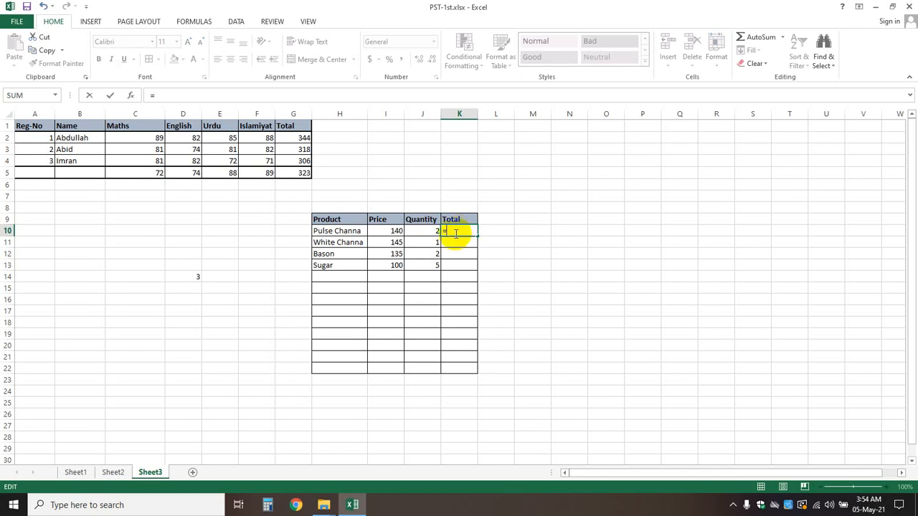
pyautogui.click(393, 230)
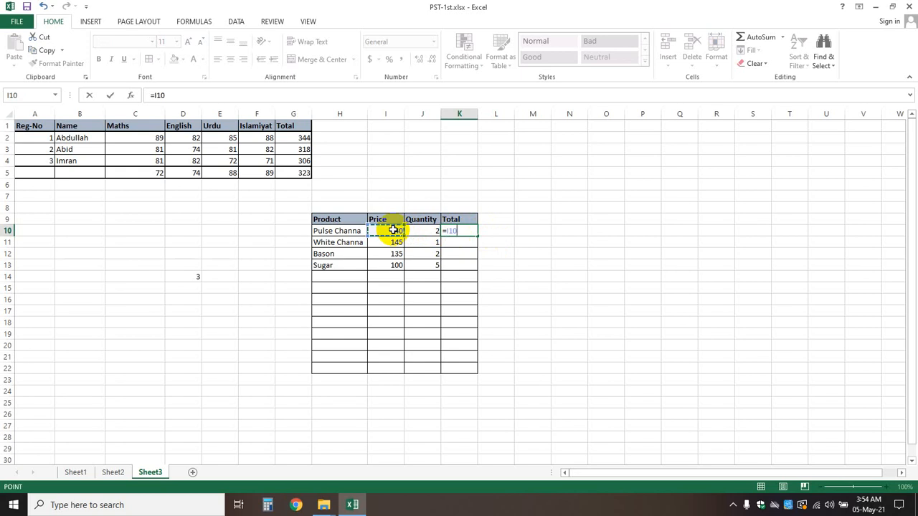
pyautogui.write('*')
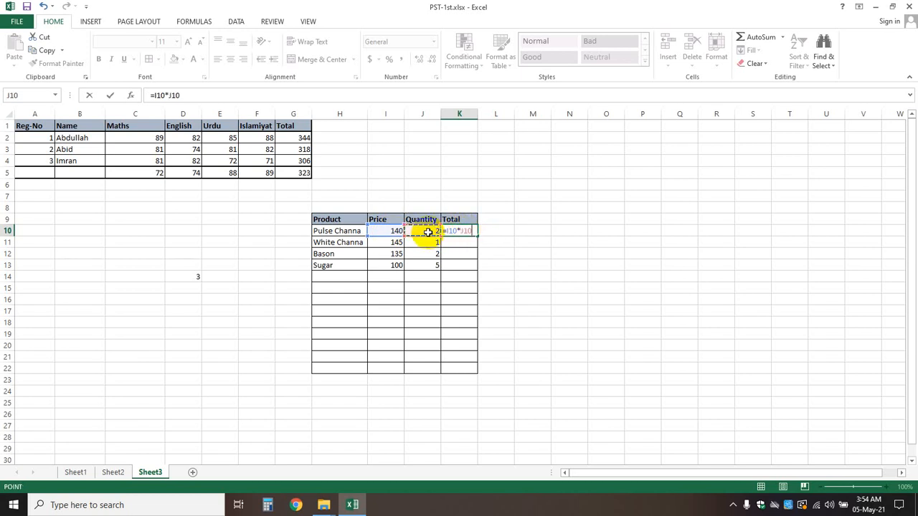
pyautogui.click(428, 231)
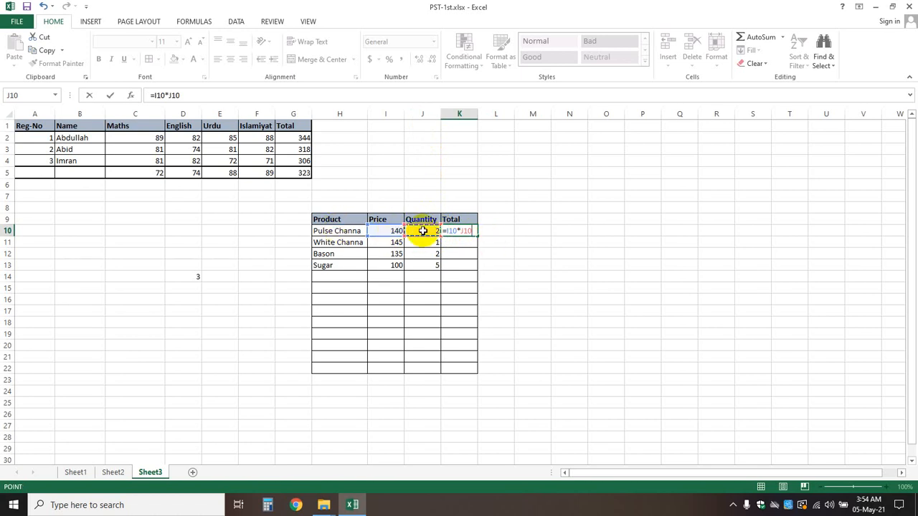
pyautogui.press('Return')
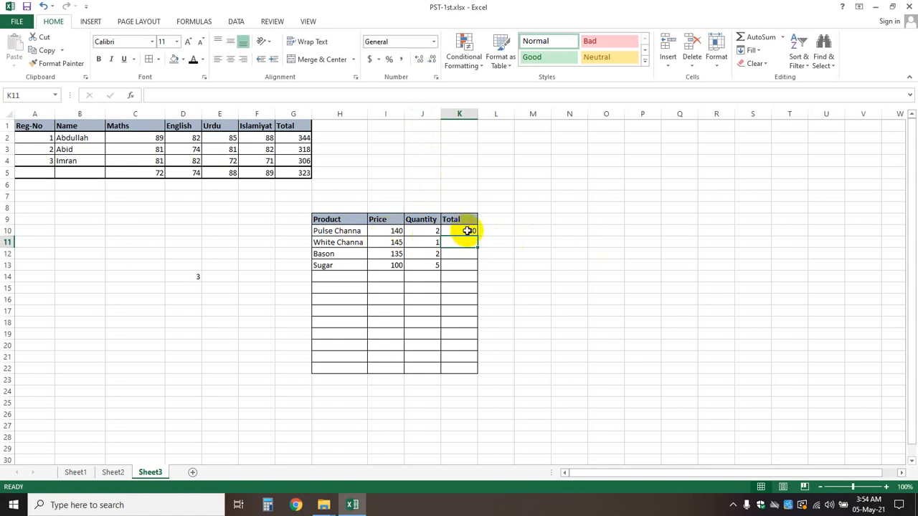
pyautogui.click(547, 229)
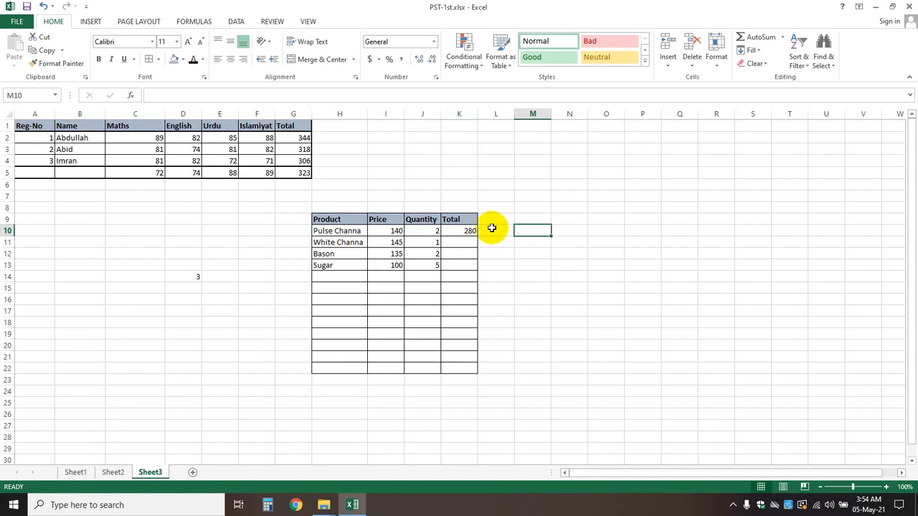
# Copy the total formula from K10 down through K13 for the remaining products.
pyautogui.click(472, 230)
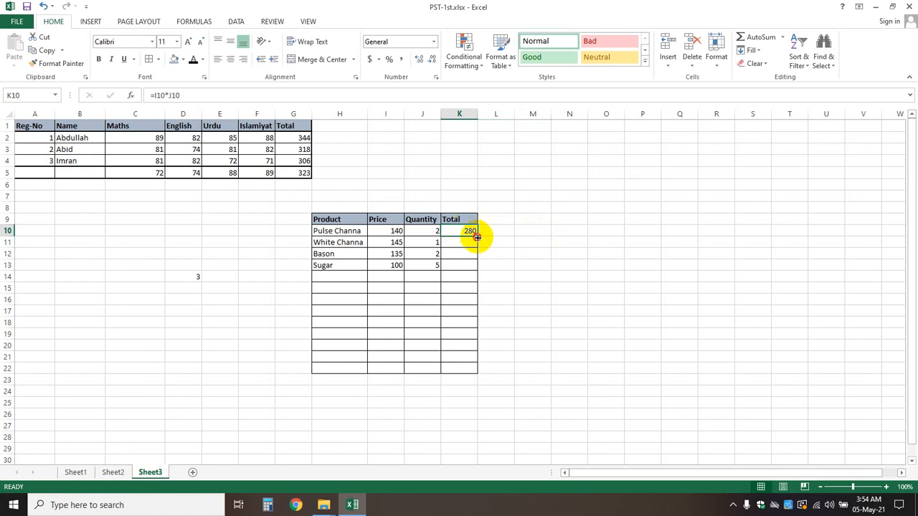
pyautogui.moveTo(477, 237); pyautogui.dragTo(479, 272)
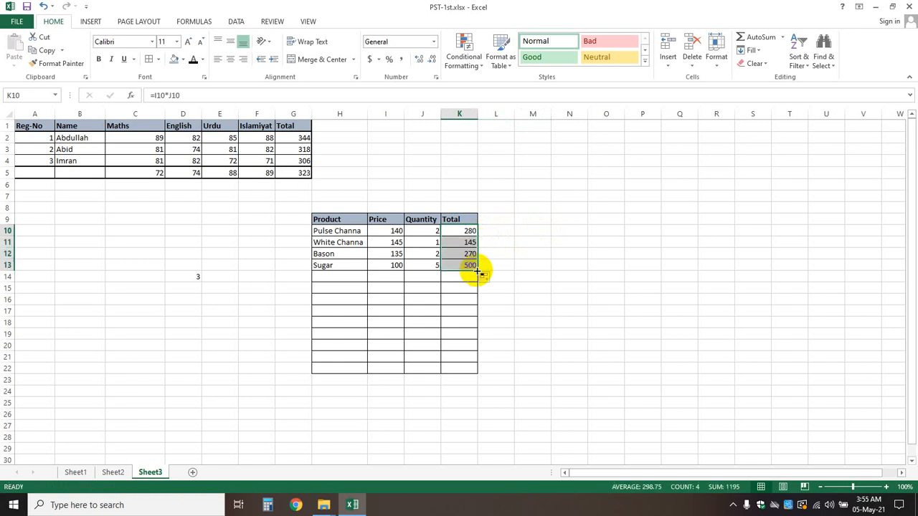
pyautogui.click(533, 277)
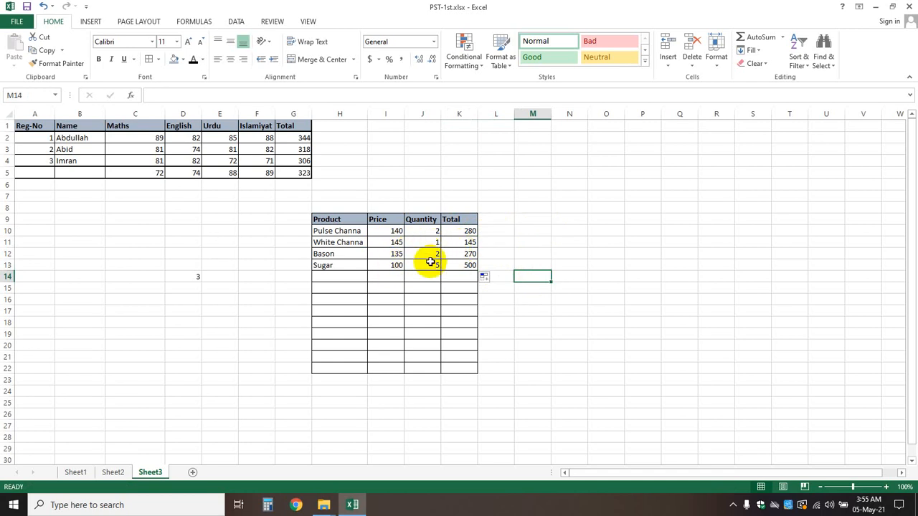
pyautogui.click(507, 244)
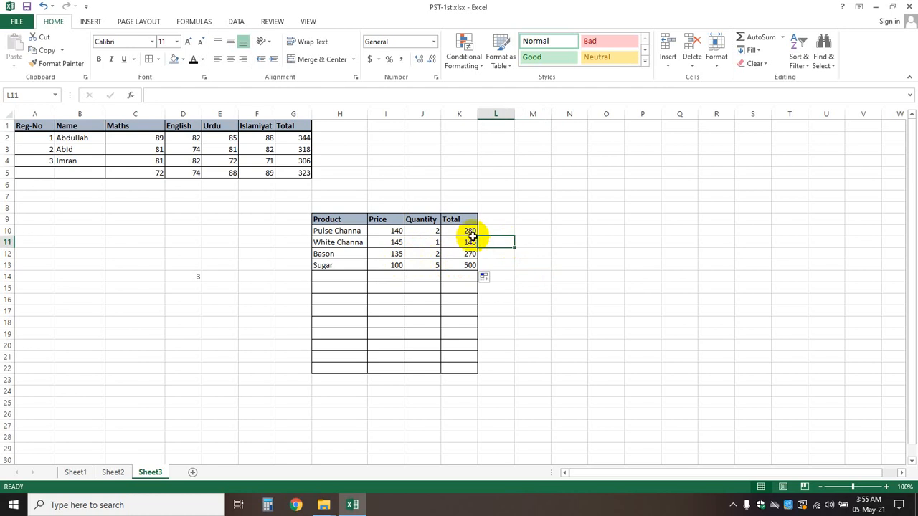
pyautogui.click(309, 277)
pyautogui.moveTo(310, 277); pyautogui.dragTo(492, 368)
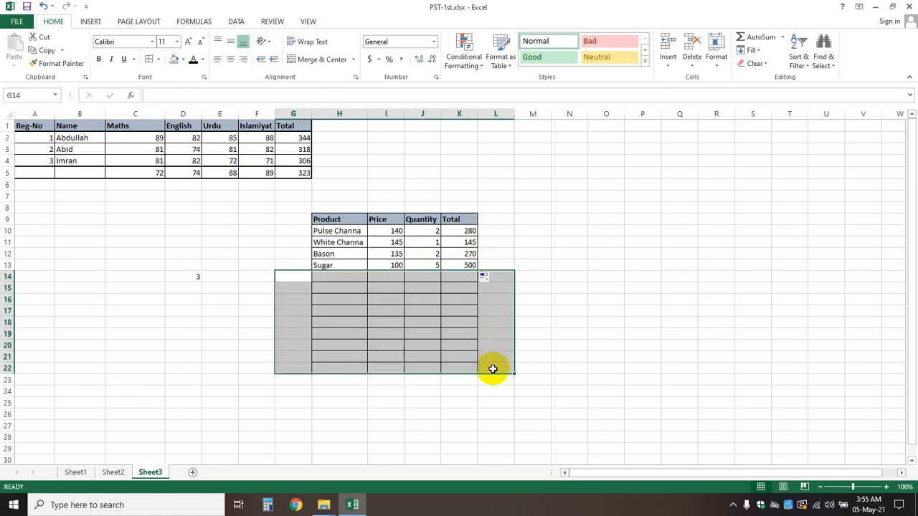
pyautogui.rightClick(463, 337)
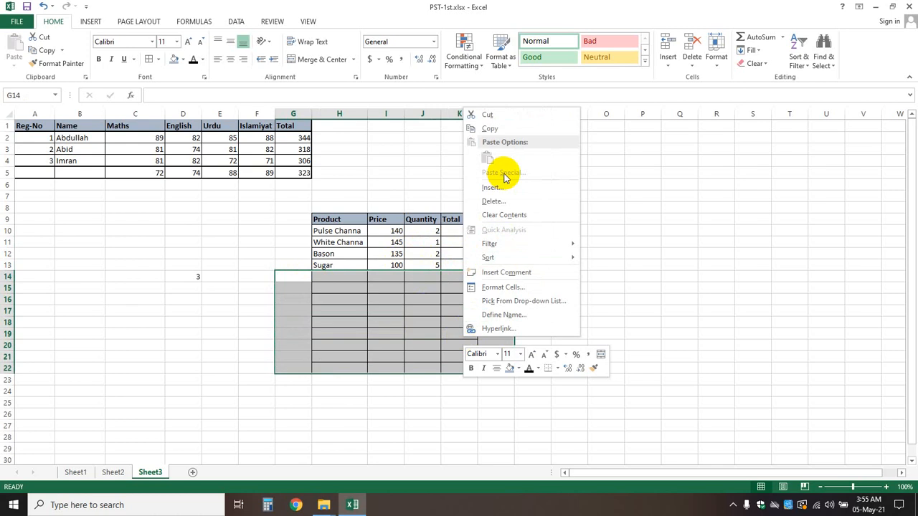
pyautogui.click(494, 203)
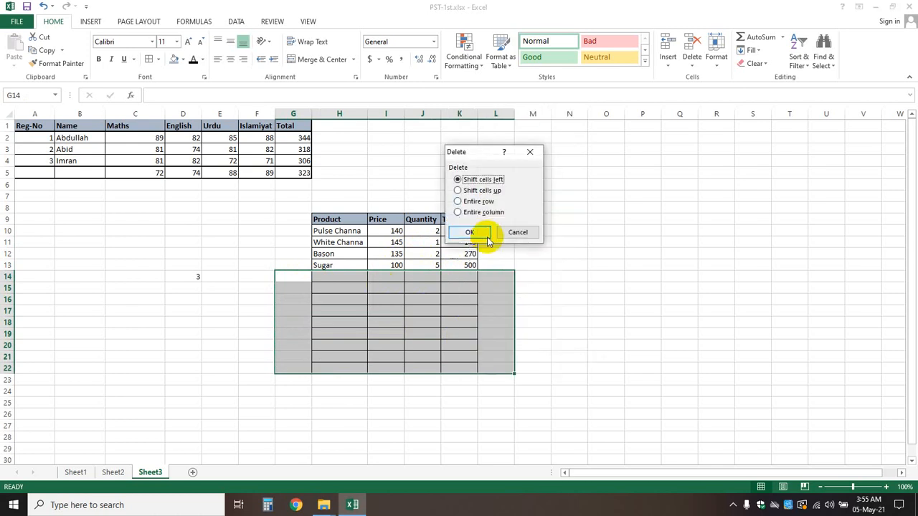
pyautogui.click(515, 230)
pyautogui.click(465, 313)
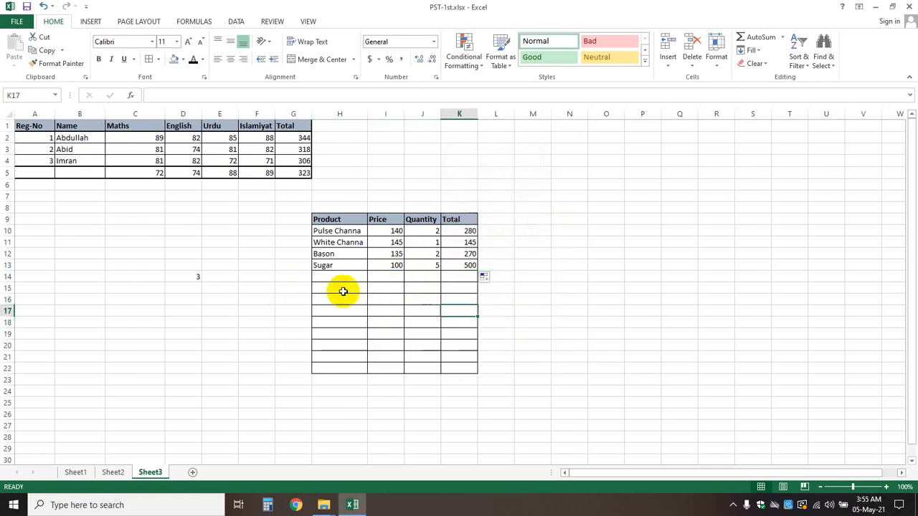
# Delete the cell range G15:L22 covering the product table's surplus empty rows, shifting cells up.
pyautogui.click(307, 292)
pyautogui.moveTo(308, 294); pyautogui.dragTo(504, 373)
pyautogui.rightClick(493, 344)
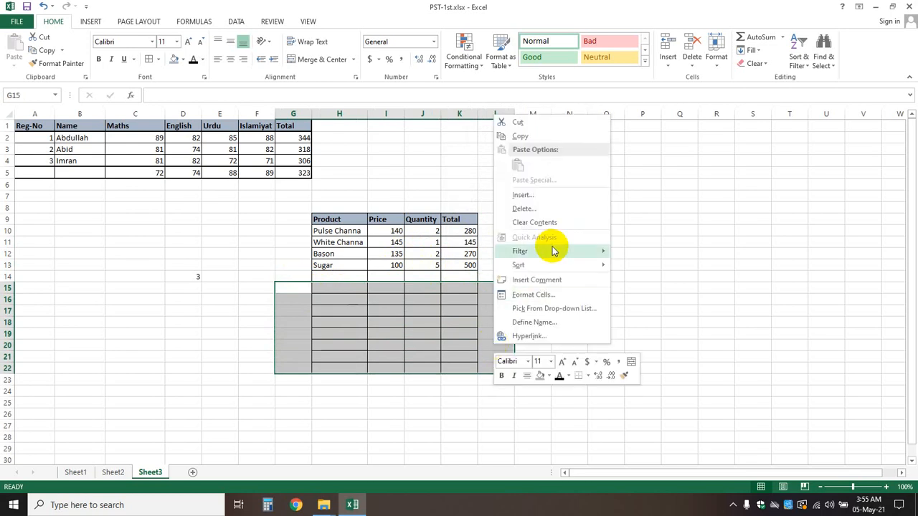
pyautogui.click(540, 214)
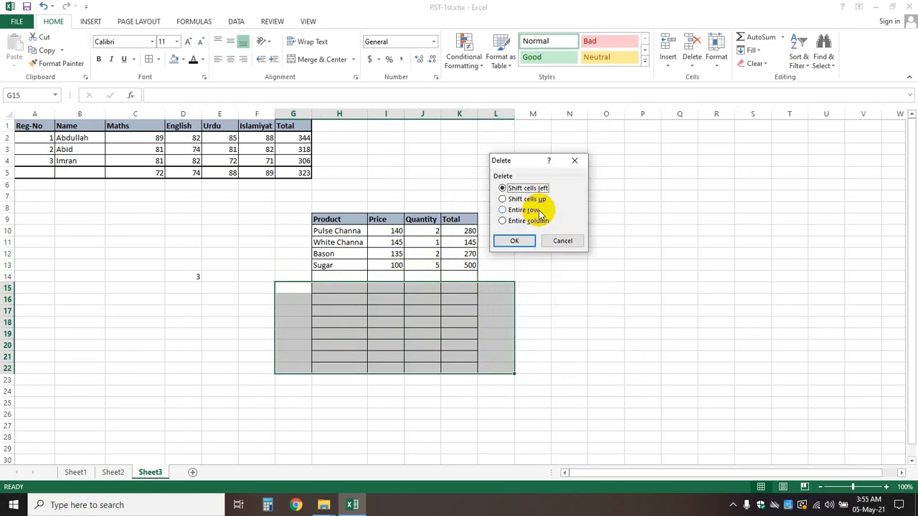
pyautogui.click(527, 199)
pyautogui.click(520, 241)
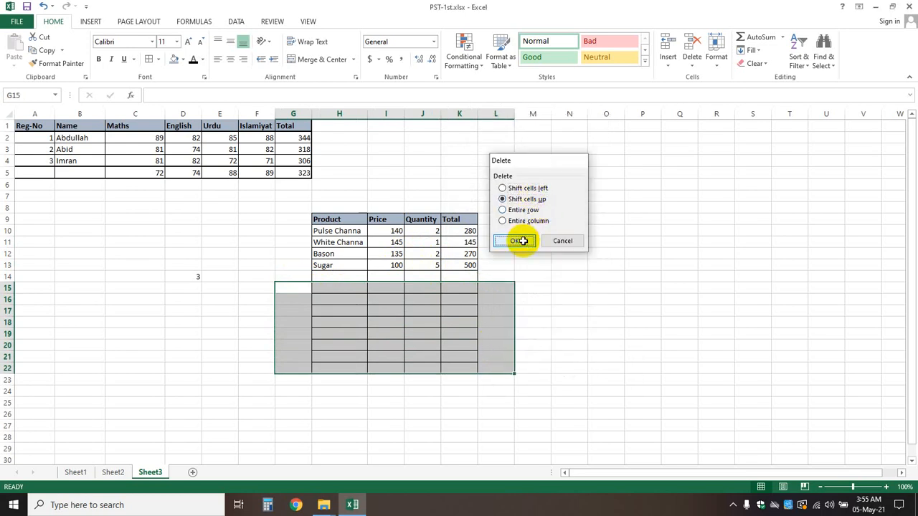
pyautogui.click(584, 264)
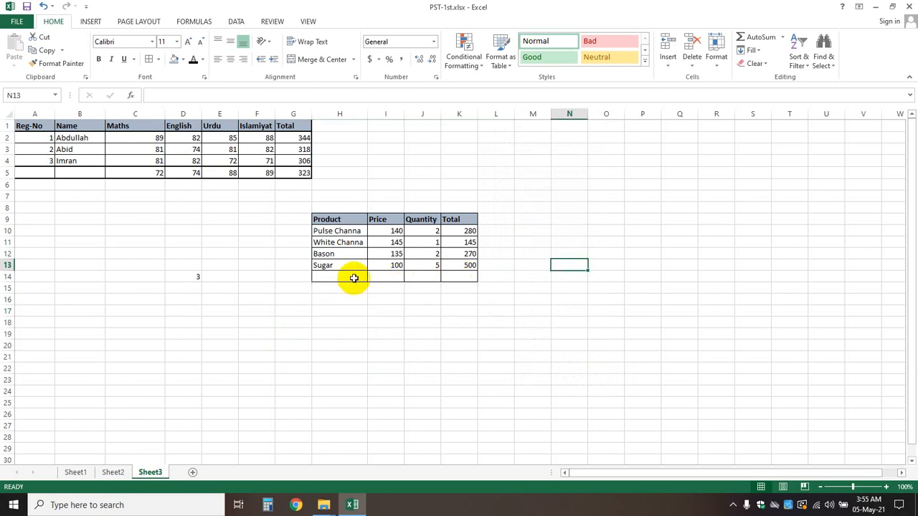
# Add up the four product totals in K14 with the formula =K10+K11+K12+K13.
pyautogui.click(415, 277)
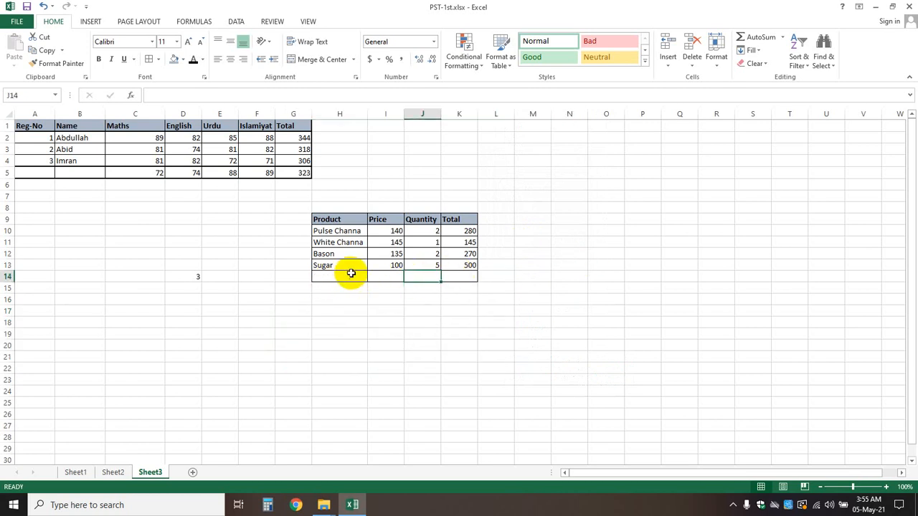
pyautogui.click(467, 278)
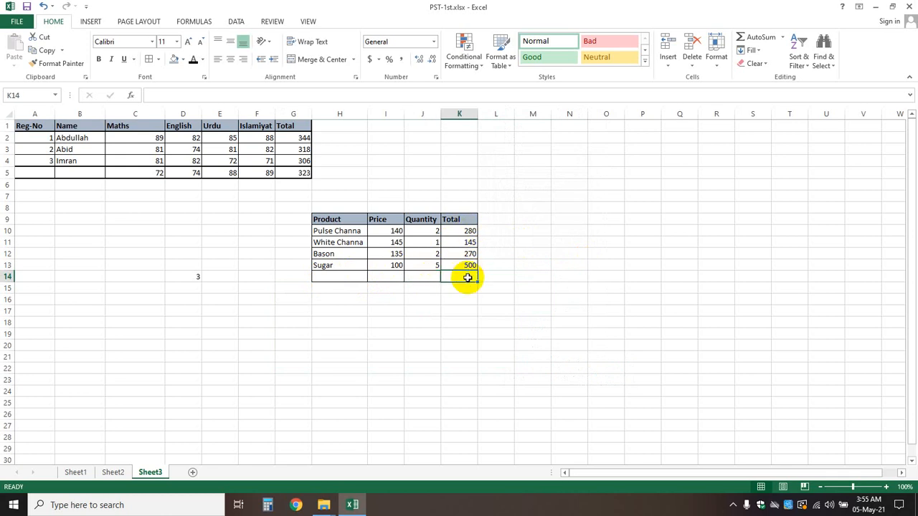
pyautogui.write('=')
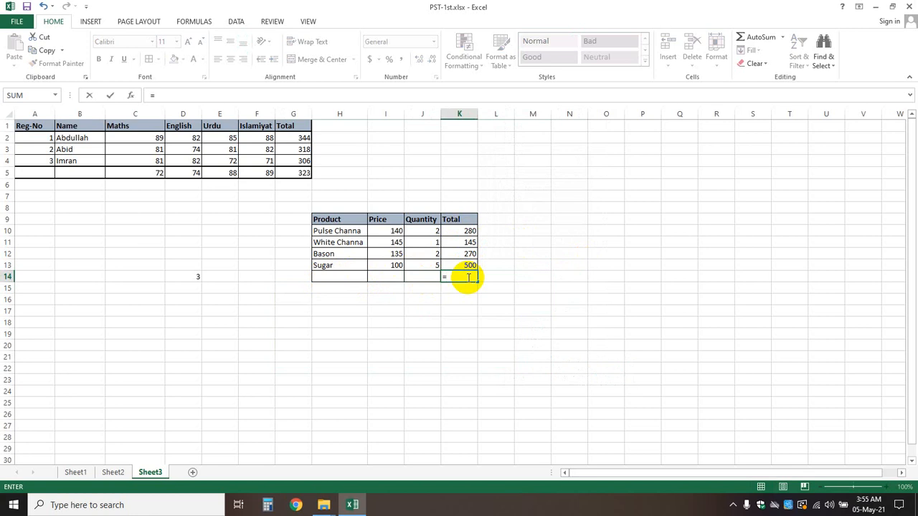
pyautogui.click(470, 231)
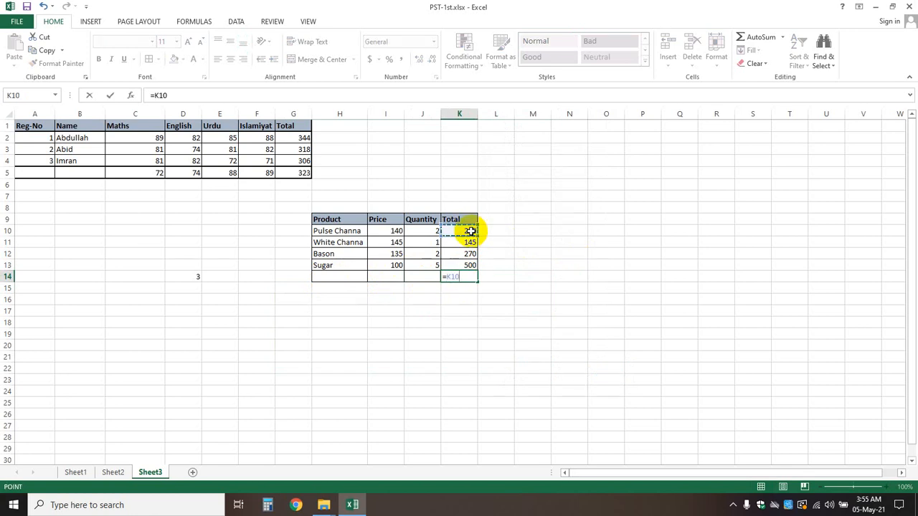
pyautogui.write('+')
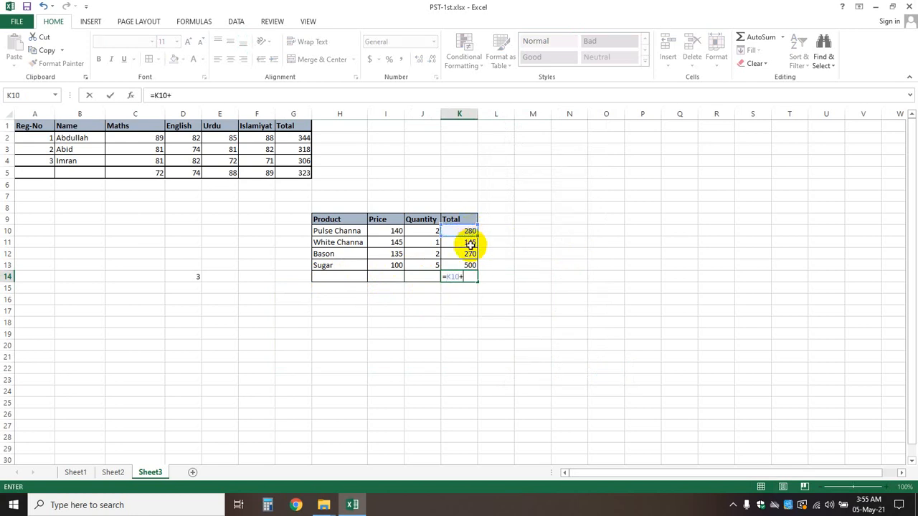
pyautogui.click(470, 243)
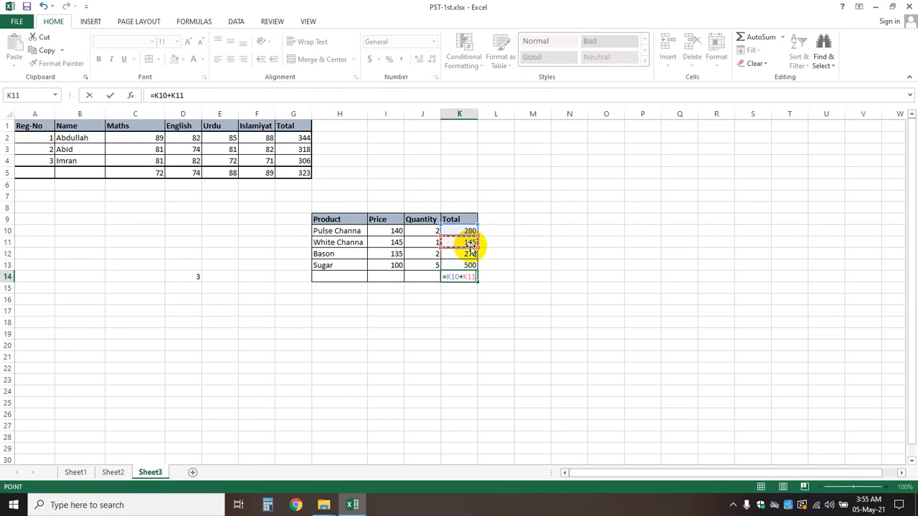
pyautogui.write('+')
pyautogui.click(470, 256)
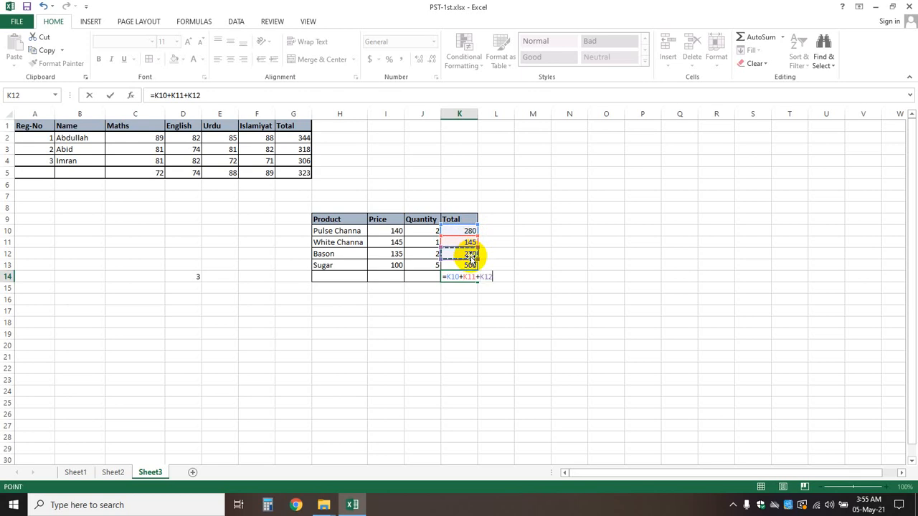
pyautogui.write('+')
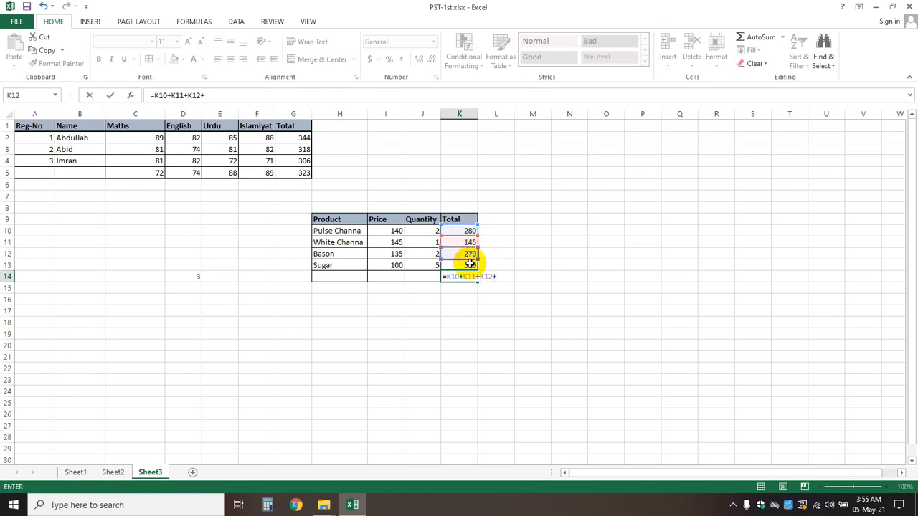
pyautogui.click(470, 265)
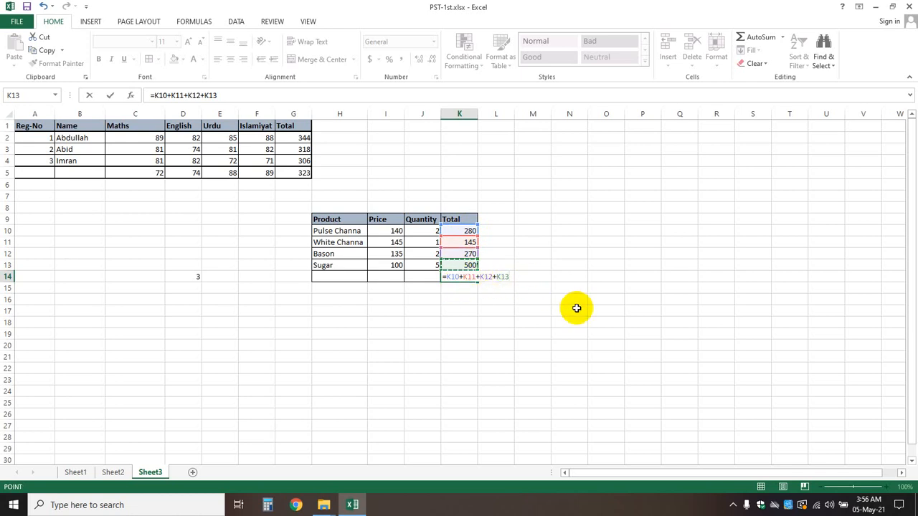
pyautogui.press('Return')
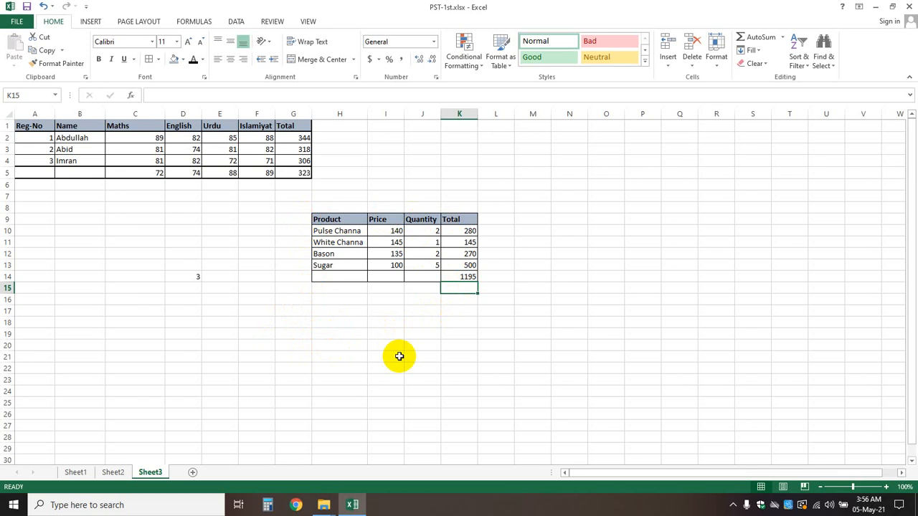
# Clear the grand total formula from K14.
pyautogui.doubleClick(462, 277)
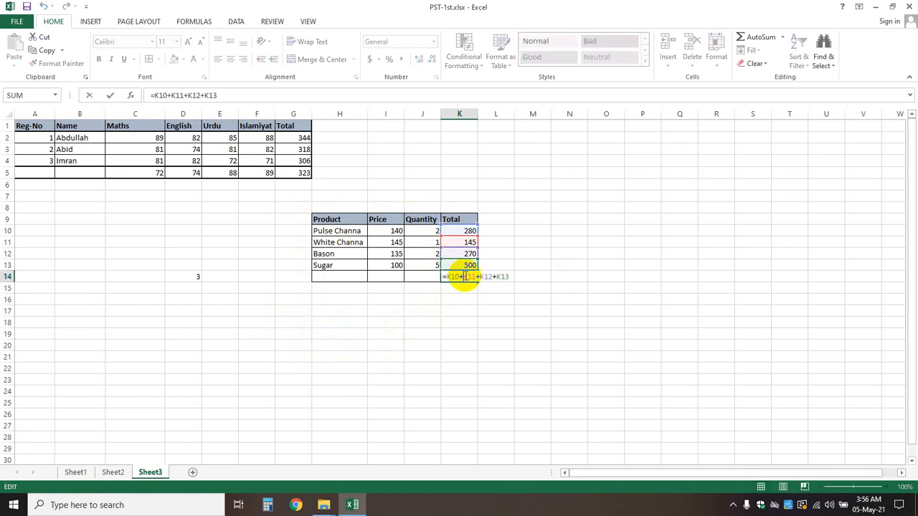
pyautogui.click(537, 323)
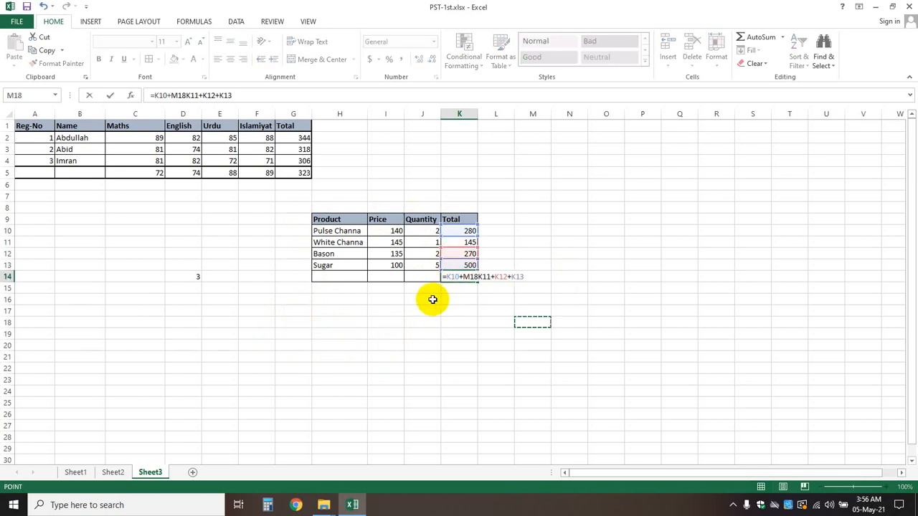
pyautogui.press('Escape')
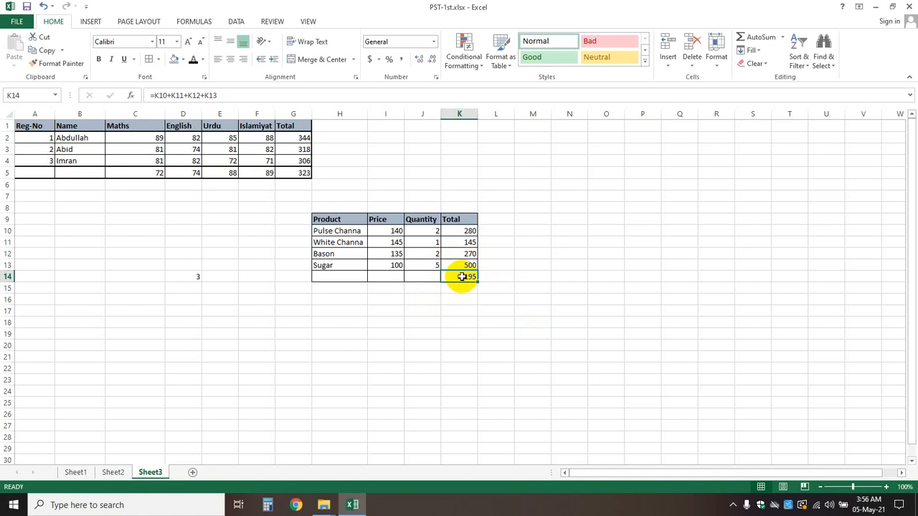
pyautogui.press('Delete')
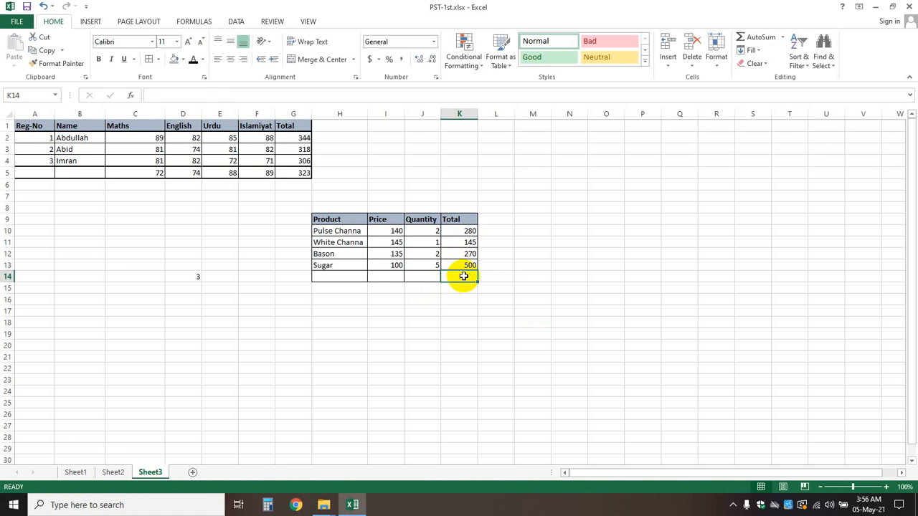
pyautogui.click(641, 311)
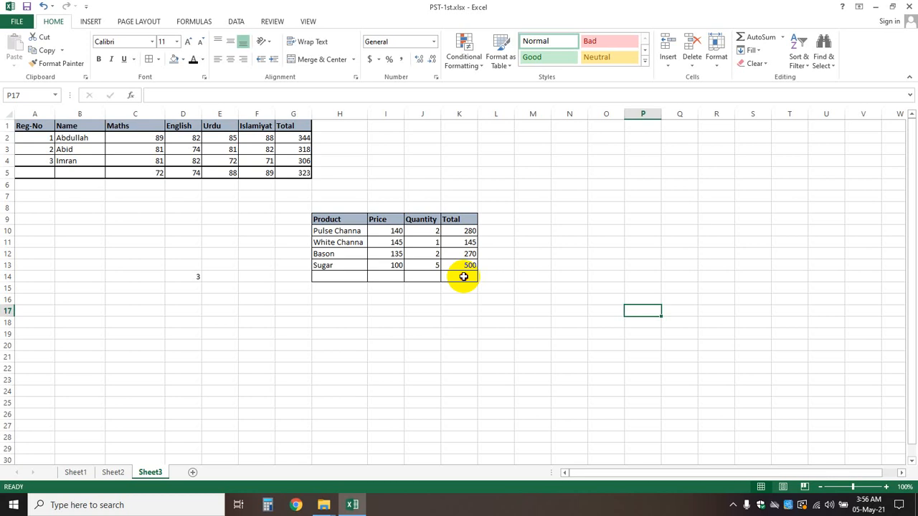
pyautogui.click(463, 276)
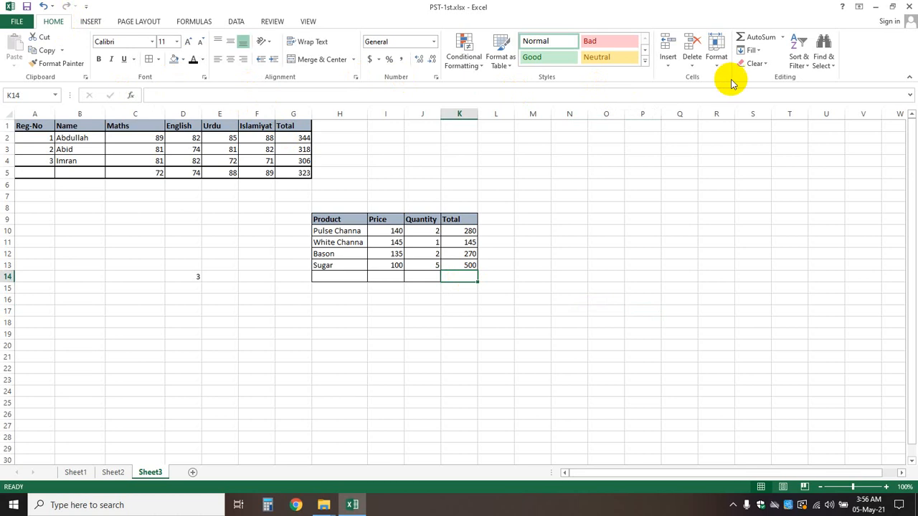
pyautogui.click(783, 37)
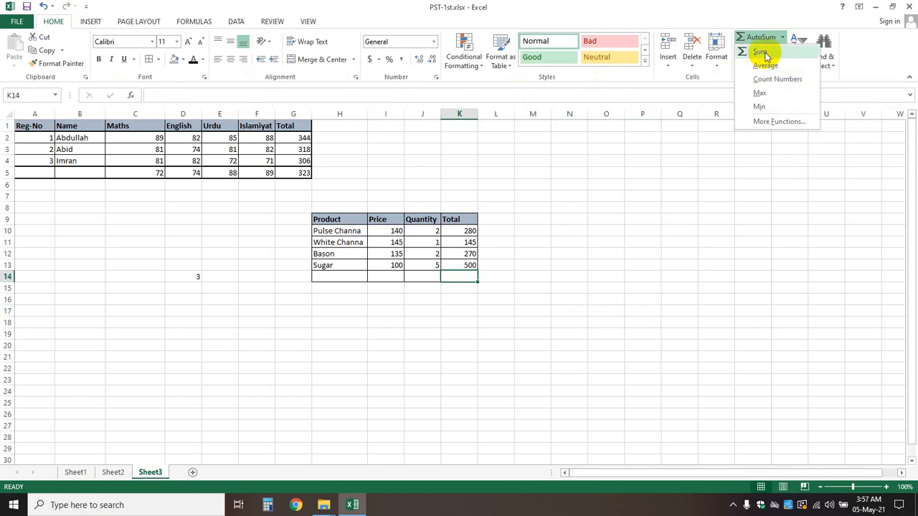
pyautogui.click(691, 156)
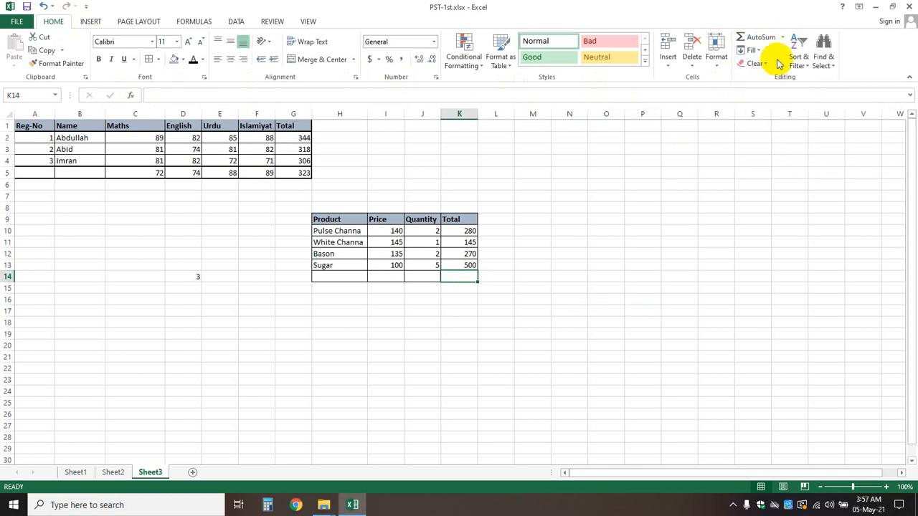
pyautogui.click(782, 39)
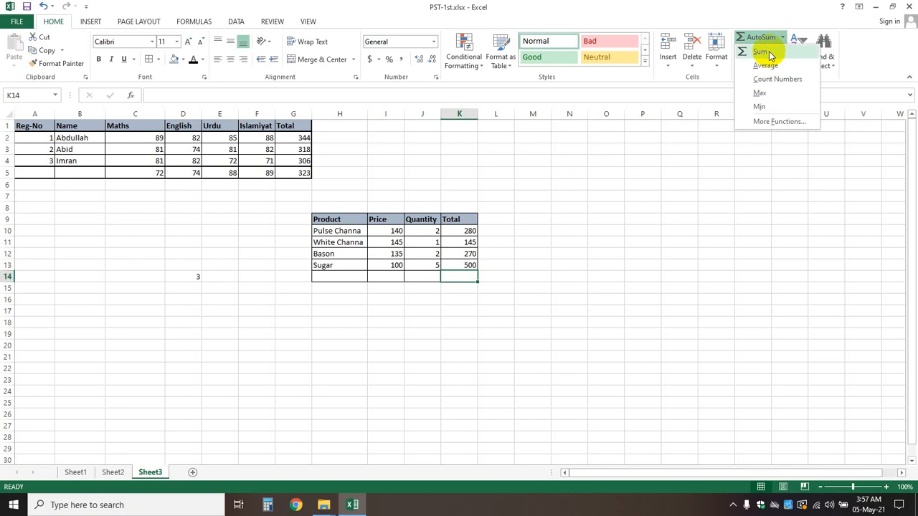
pyautogui.click(645, 220)
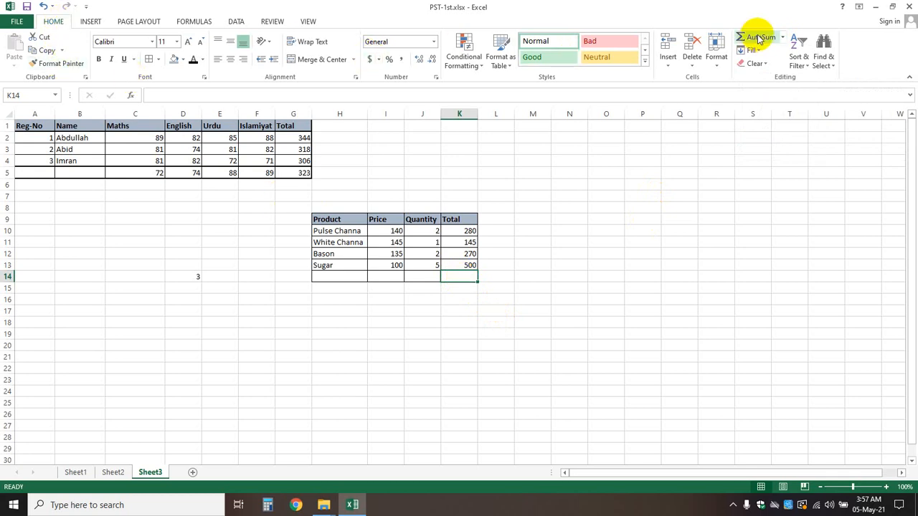
# Total only K12:K13 in K14 with the AutoSum Sum function, and clear the cell again.
pyautogui.click(782, 38)
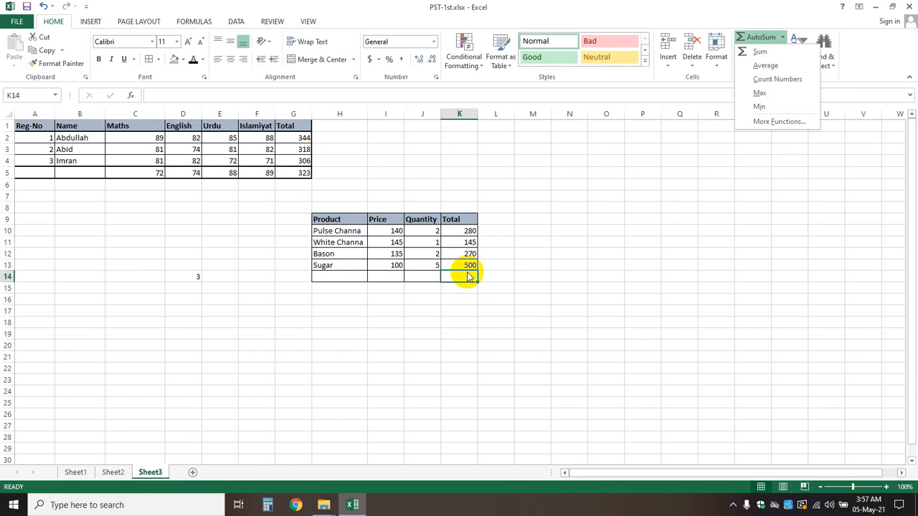
pyautogui.click(762, 53)
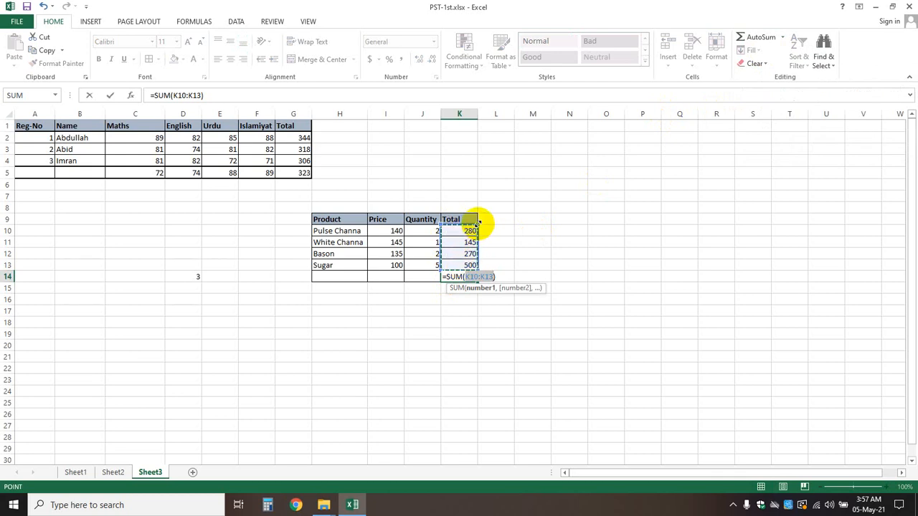
pyautogui.click(478, 225)
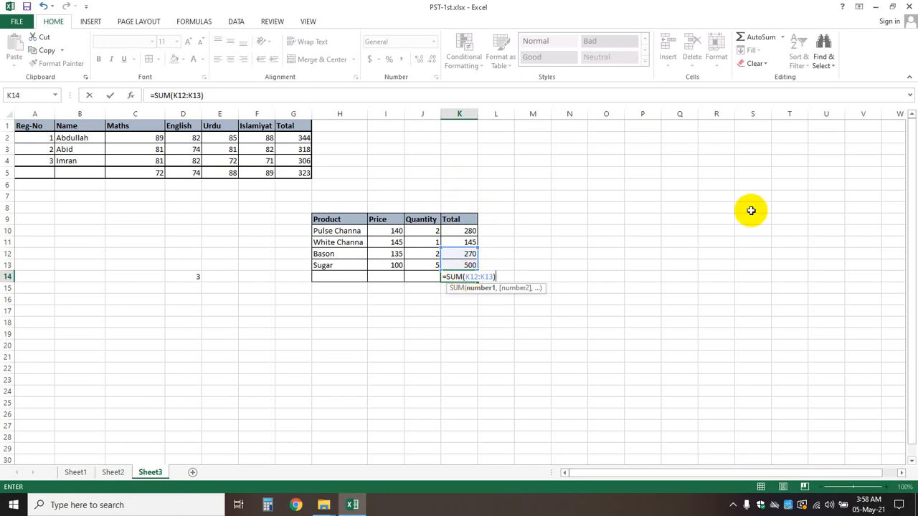
pyautogui.press('Return')
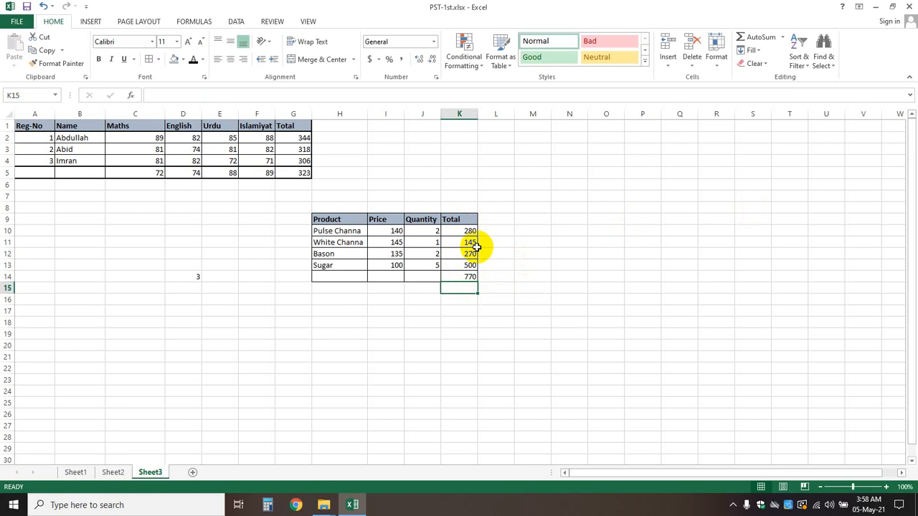
pyautogui.press('Up')
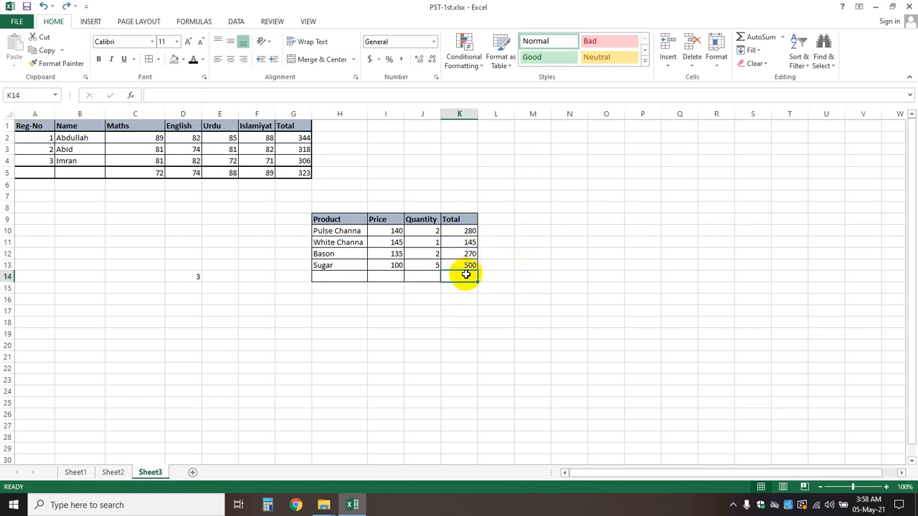
pyautogui.press('Delete')
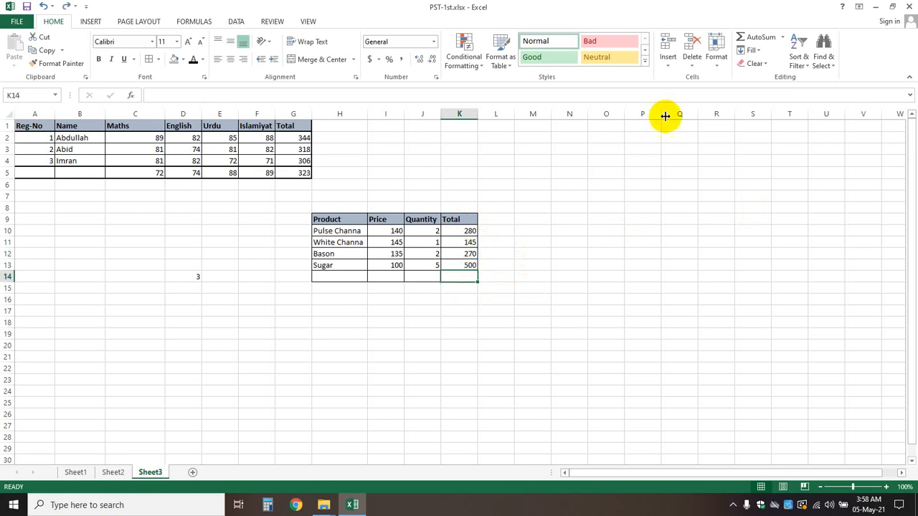
# Add up the four product totals in K14 using AutoSum over the range K10:K13.
pyautogui.click(761, 39)
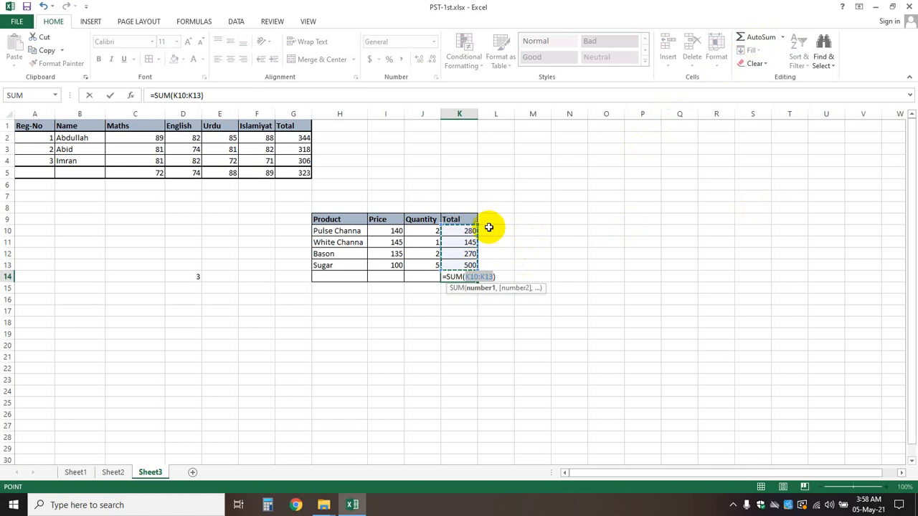
pyautogui.moveTo(477, 226)
pyautogui.mouseDown()
pyautogui.moveTo(473, 247)
pyautogui.moveTo(472, 227)
pyautogui.mouseUp()
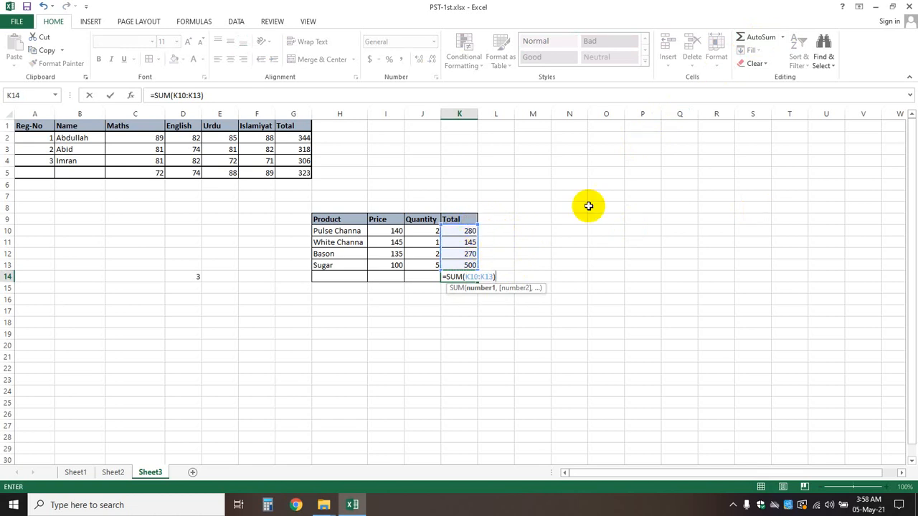
pyautogui.press('Return')
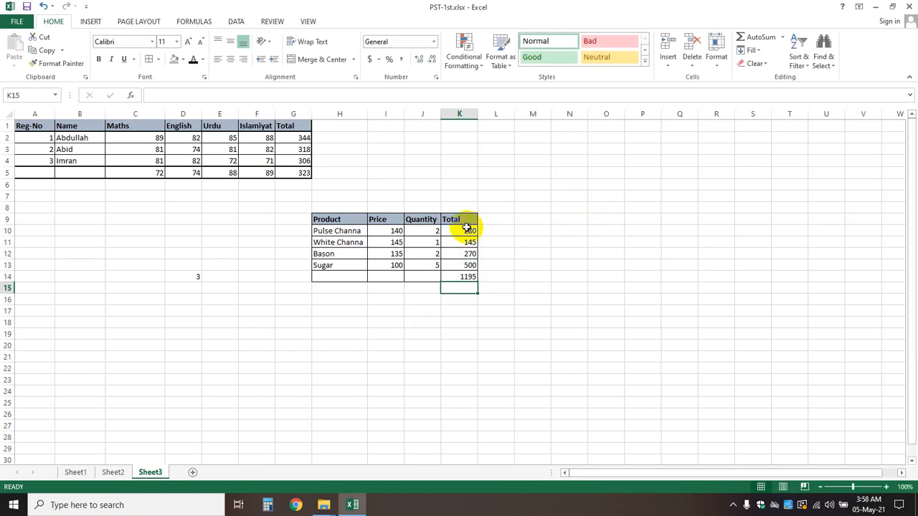
pyautogui.click(466, 279)
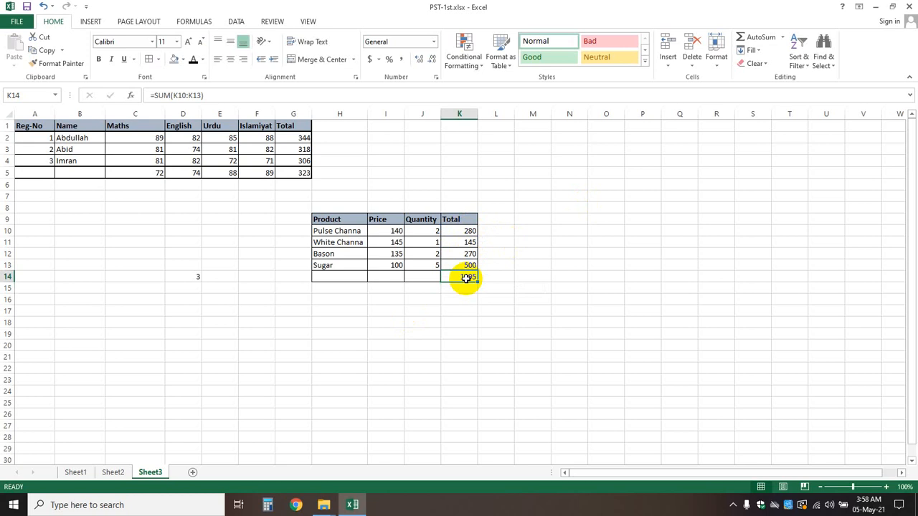
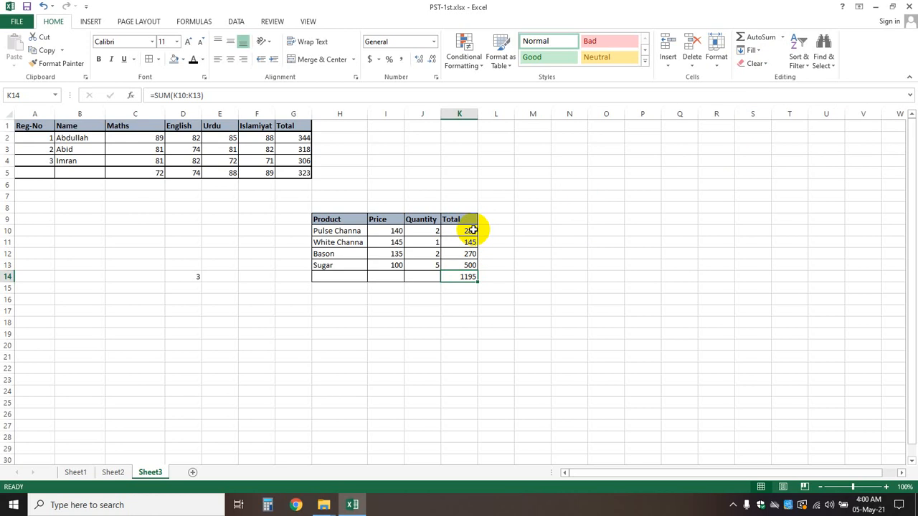
pyautogui.click(569, 219)
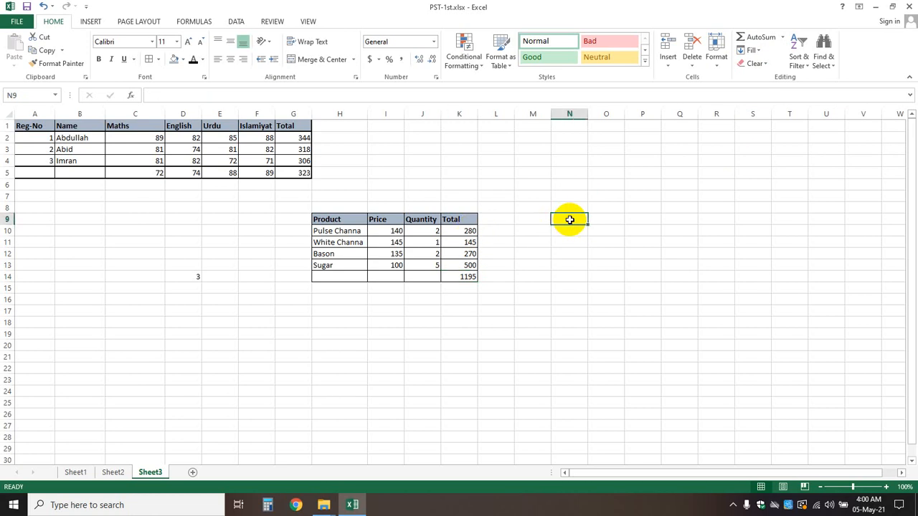
# Enter the label "Grocessery" in B17 and "Resut Card" in B18 below the tables.
pyautogui.click(78, 311)
pyautogui.write('Gr')
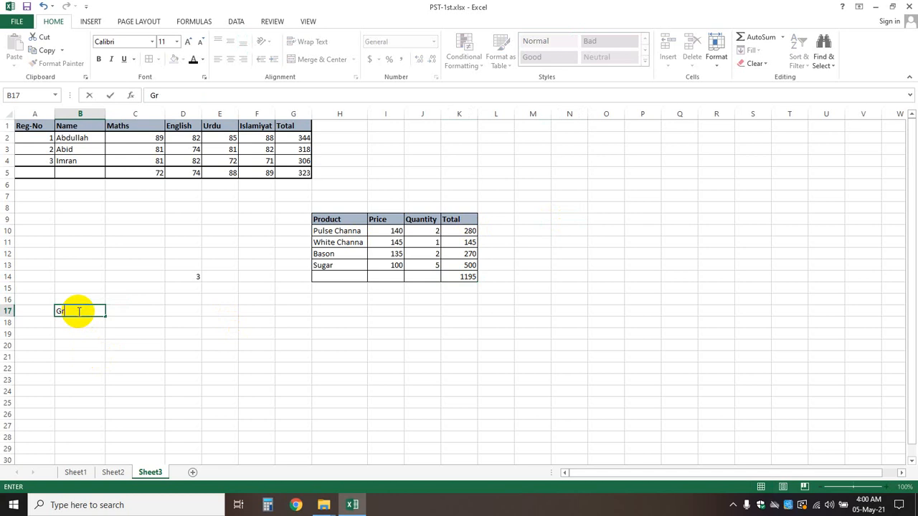
pyautogui.write('ocessery')
pyautogui.hotkey('ctrl', 'Return')
pyautogui.press('Return')
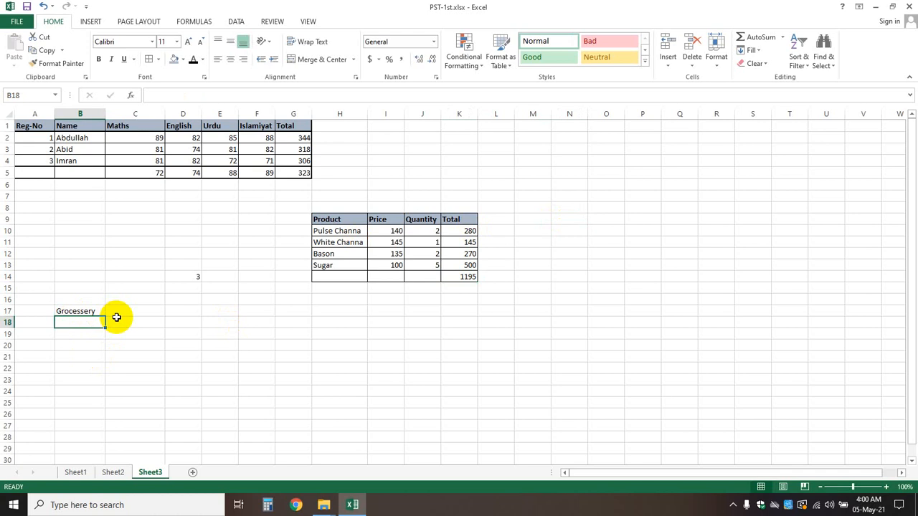
pyautogui.write('Resut')
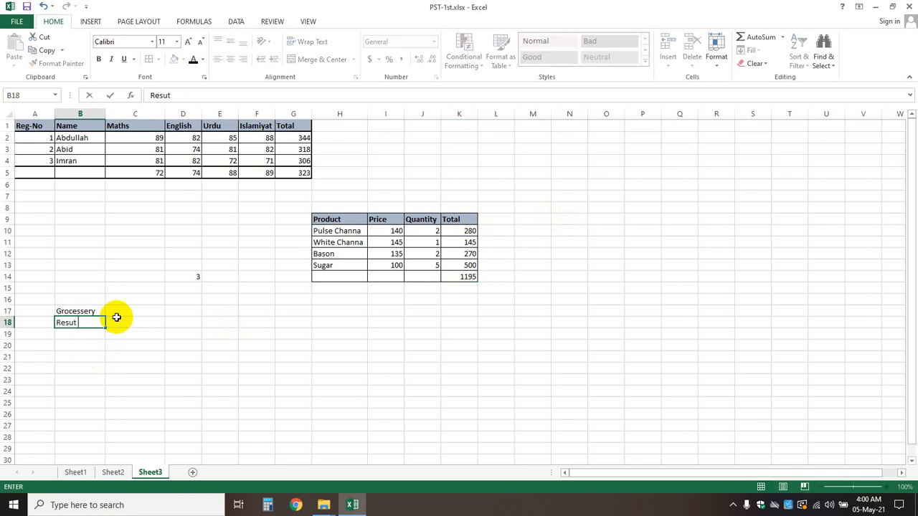
pyautogui.write(' Card')
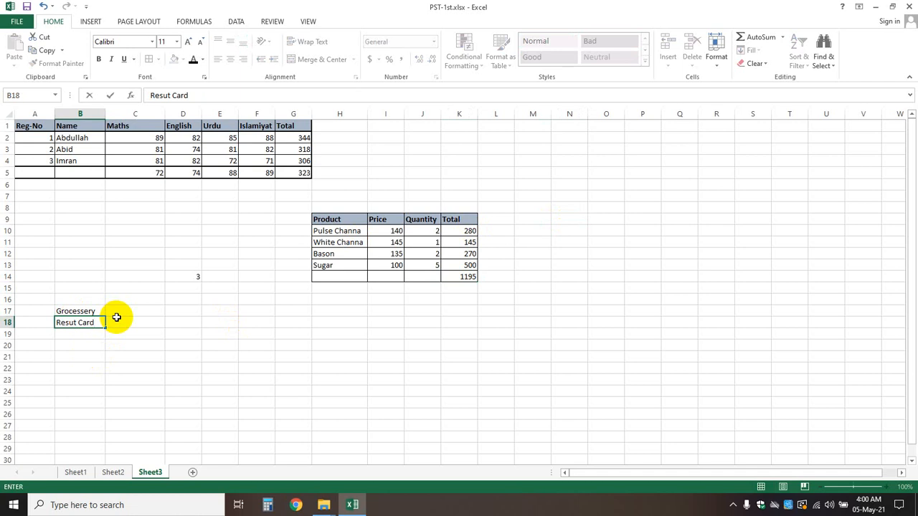
pyautogui.click(182, 332)
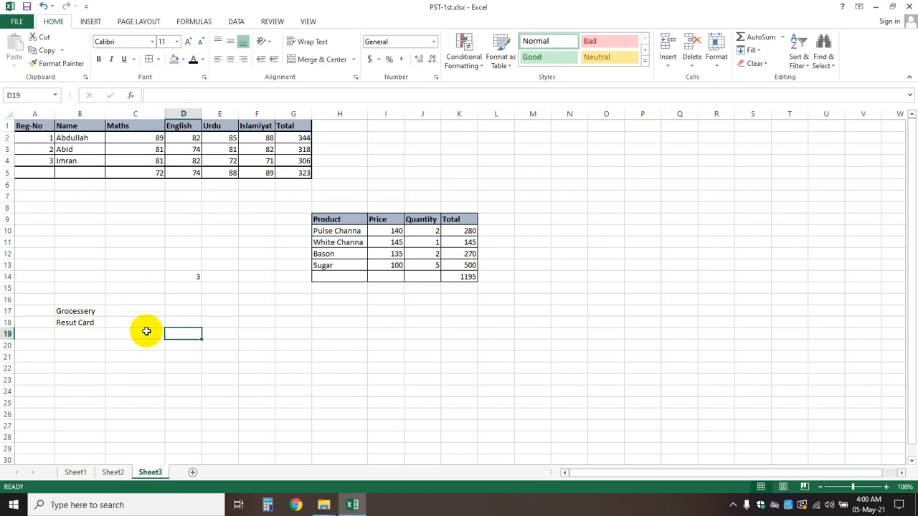
# Check the contents of Sheet1 and Sheet2, and return to Sheet3.
pyautogui.click(76, 473)
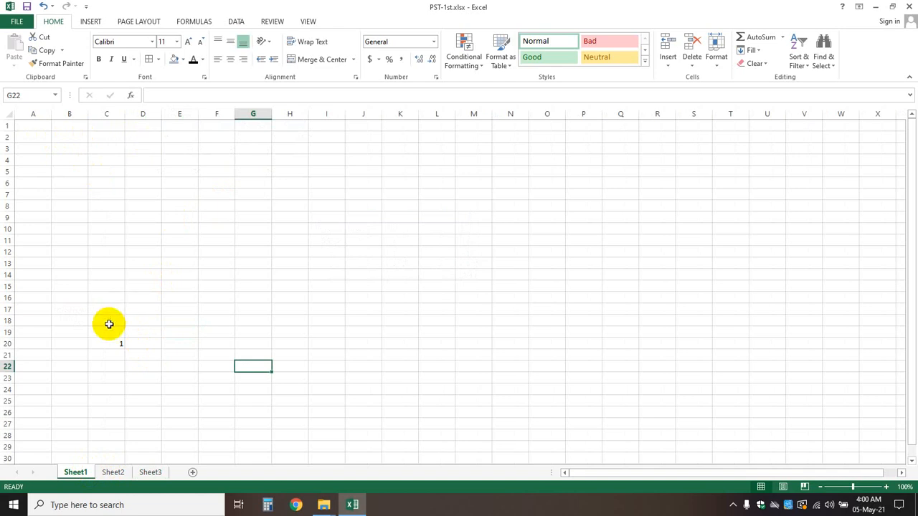
pyautogui.click(113, 472)
pyautogui.click(257, 324)
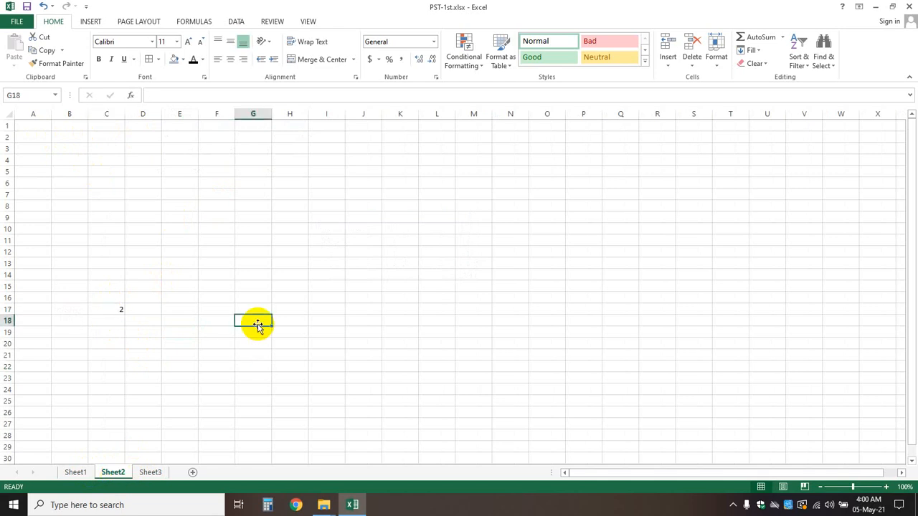
pyautogui.click(75, 472)
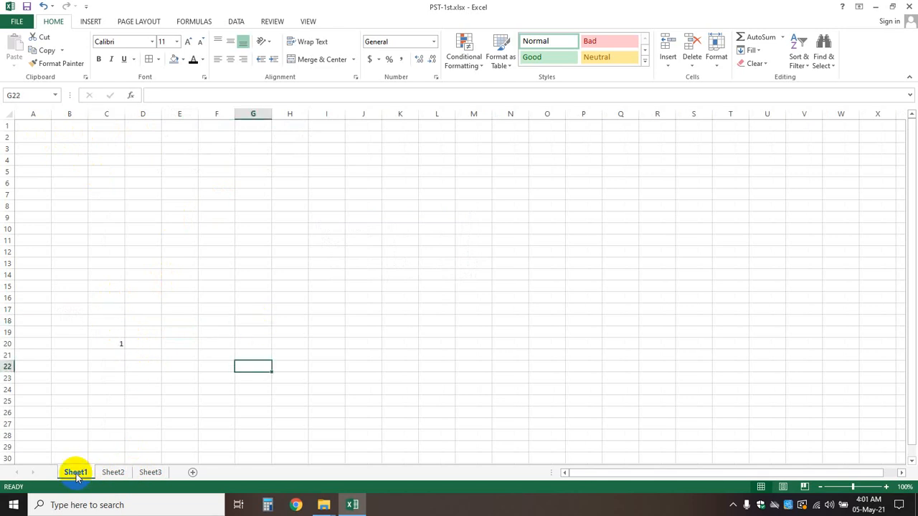
pyautogui.click(141, 476)
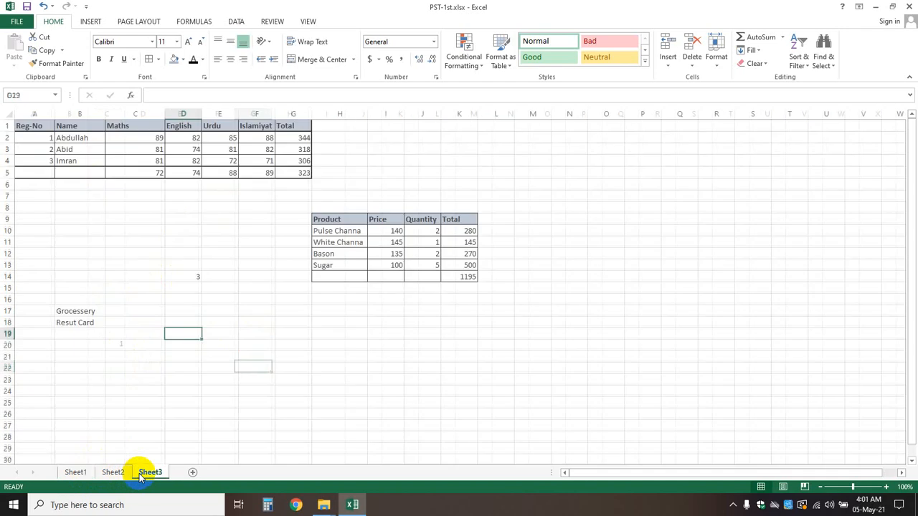
# Copy the student marks table A1:G5 from Sheet3 and paste it into Sheet1 starting at B3.
pyautogui.moveTo(33, 126); pyautogui.dragTo(291, 181)
pyautogui.hotkey('ctrl', 'c')
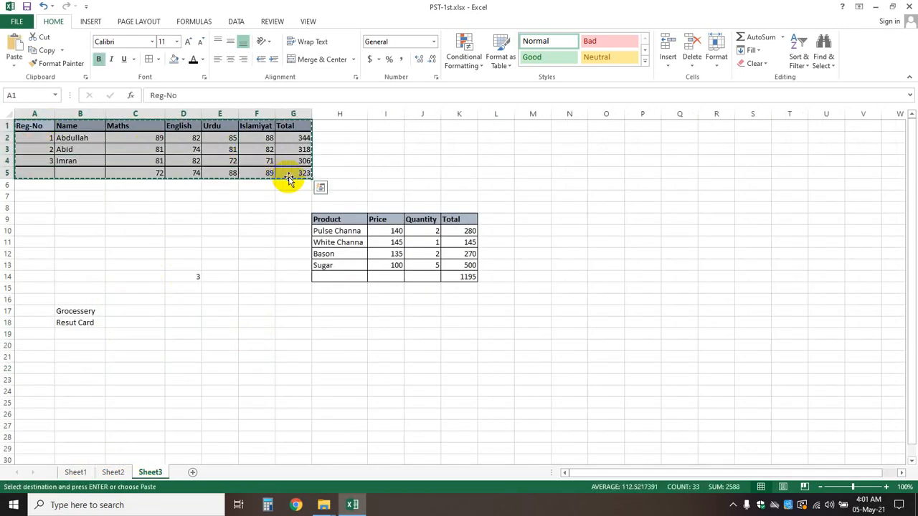
pyautogui.click(76, 473)
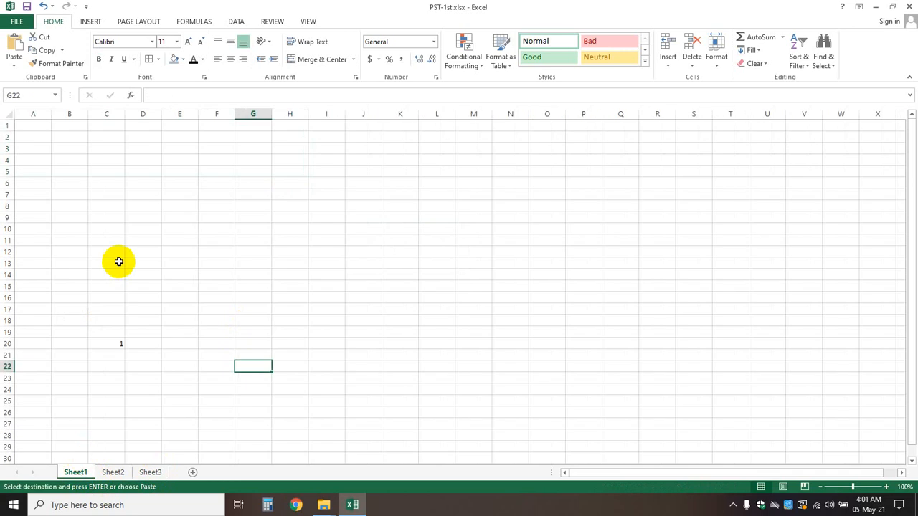
pyautogui.click(69, 151)
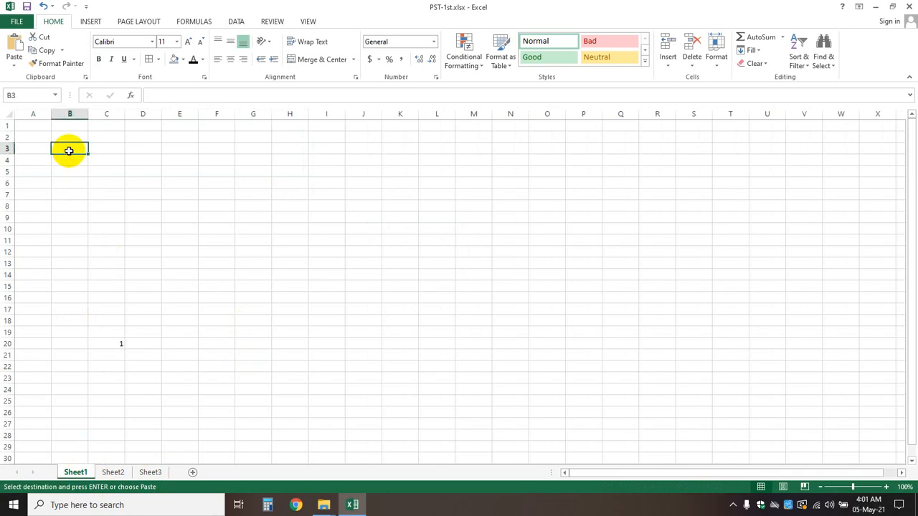
pyautogui.hotkey('ctrl', 'v')
pyautogui.click(246, 244)
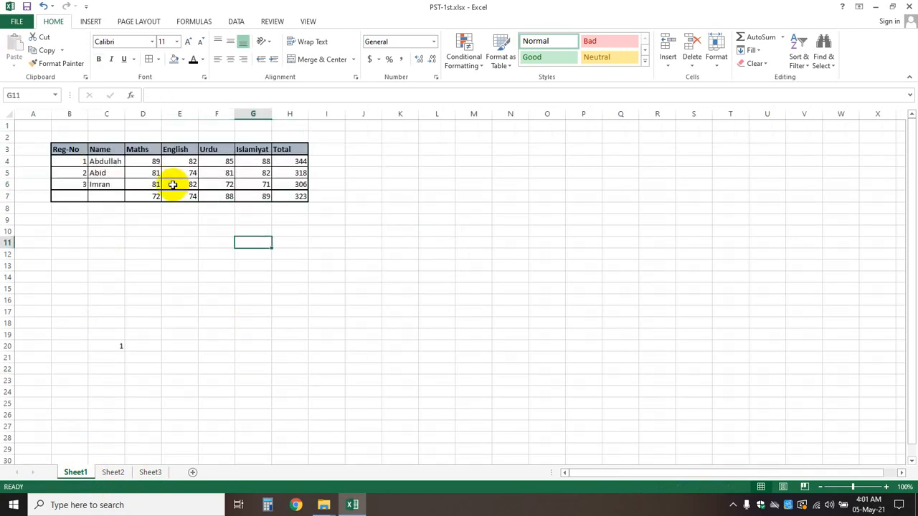
# Rename the Sheet1 worksheet as "Resylt".
pyautogui.doubleClick(75, 472)
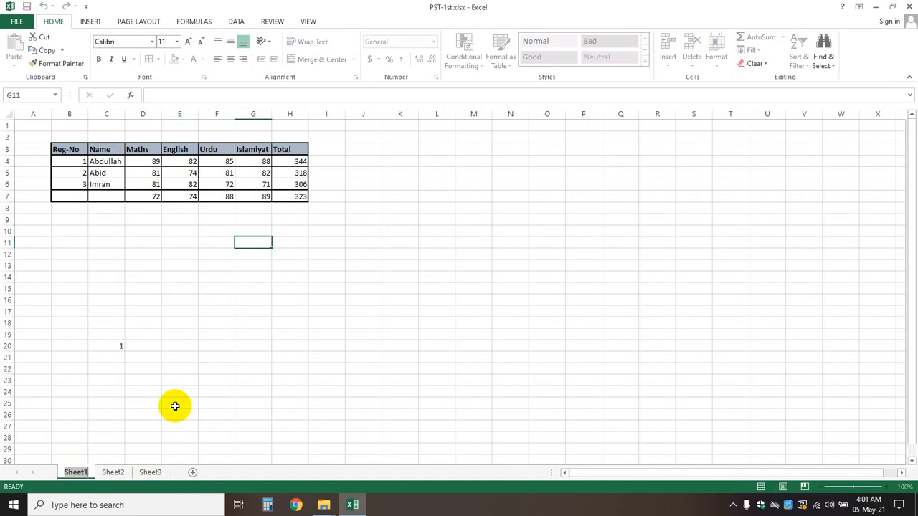
pyautogui.write('Resul')
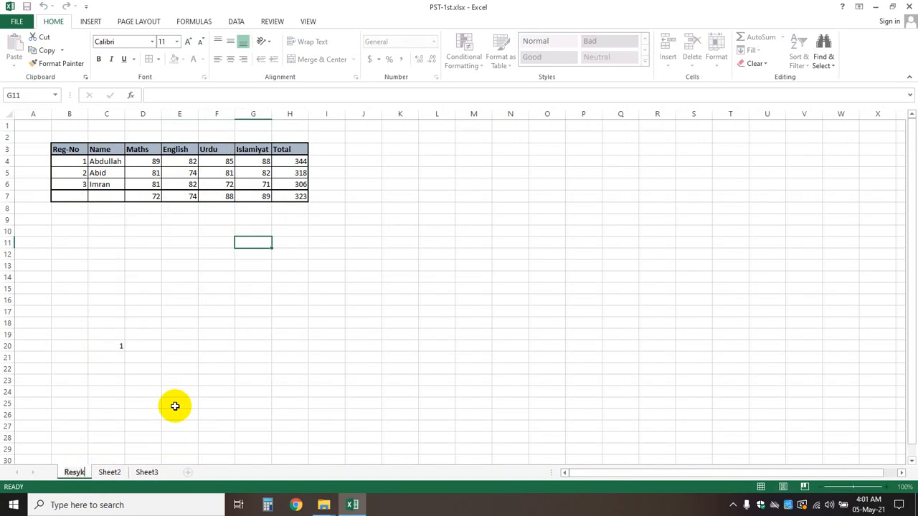
pyautogui.write('t')
pyautogui.press('Return')
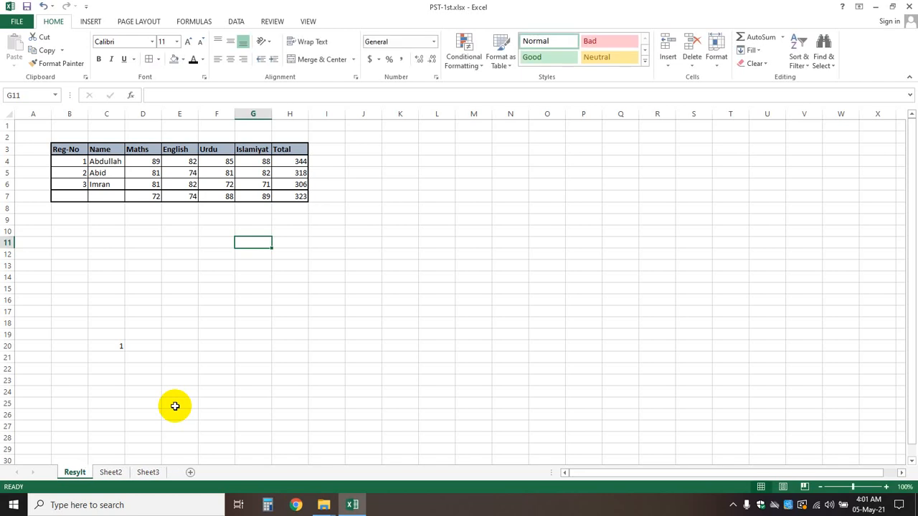
# Correct the misspelled name of the "Resylt" worksheet to "Result".
pyautogui.doubleClick(76, 470)
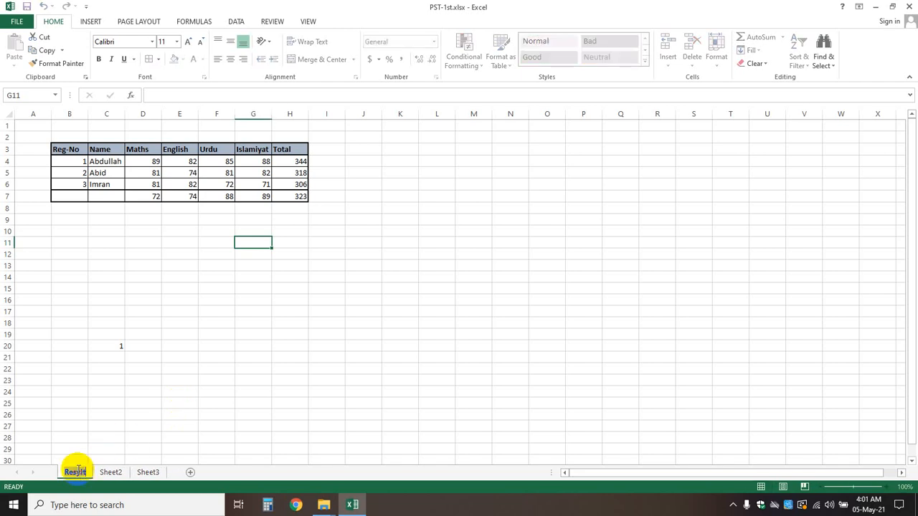
pyautogui.press('Return')
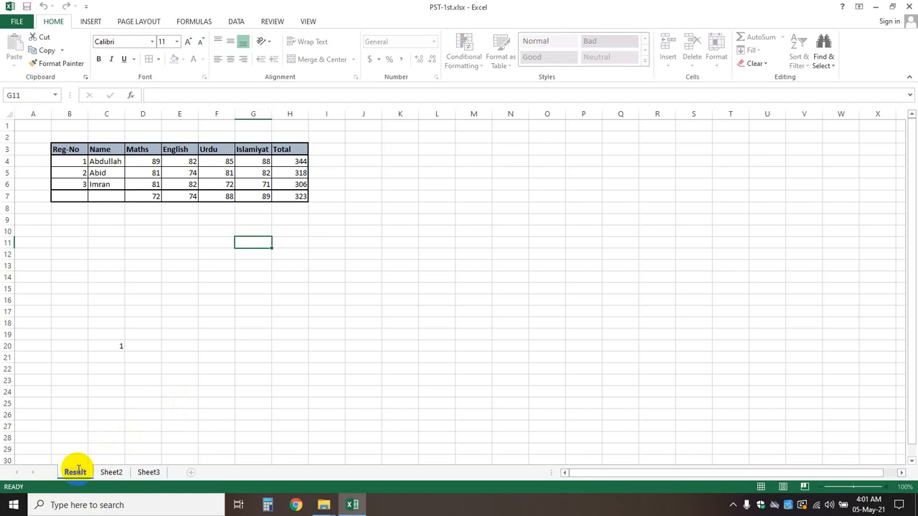
# Copy the product table H9:K14 from Sheet3 into Sheet2 starting at C4, and widen column C for the product names.
pyautogui.click(149, 472)
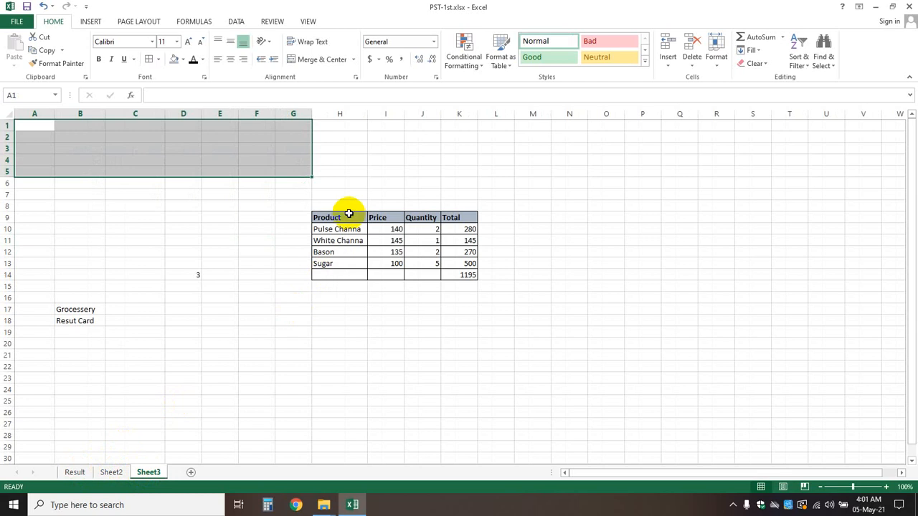
pyautogui.moveTo(348, 213); pyautogui.dragTo(473, 275)
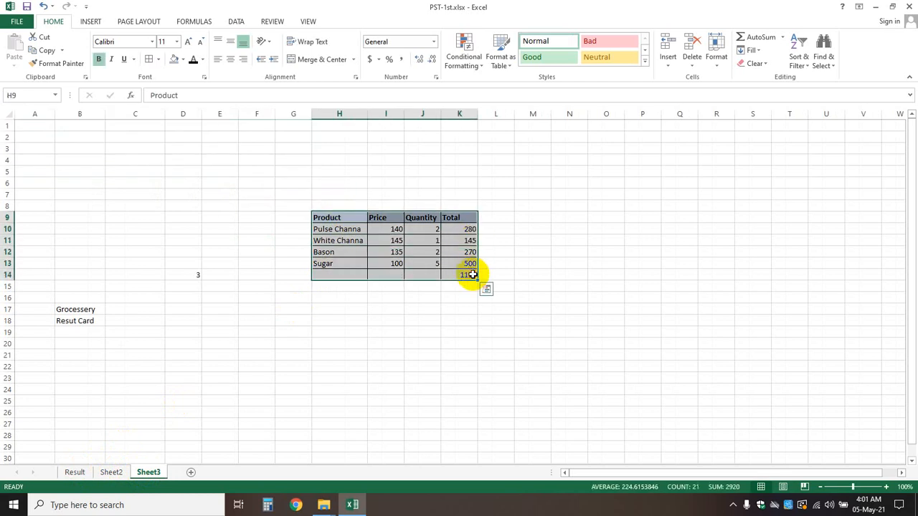
pyautogui.hotkey('ctrl', 'c')
pyautogui.click(115, 472)
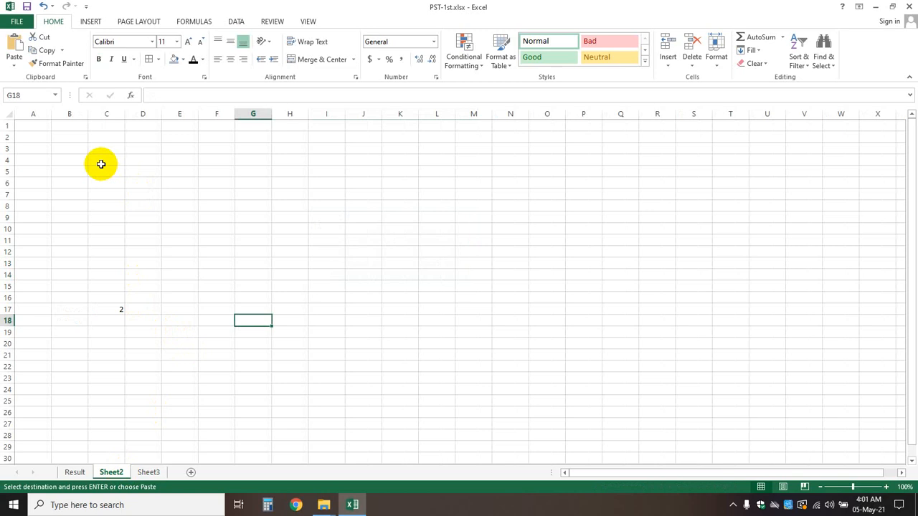
pyautogui.click(101, 164)
pyautogui.press('Return')
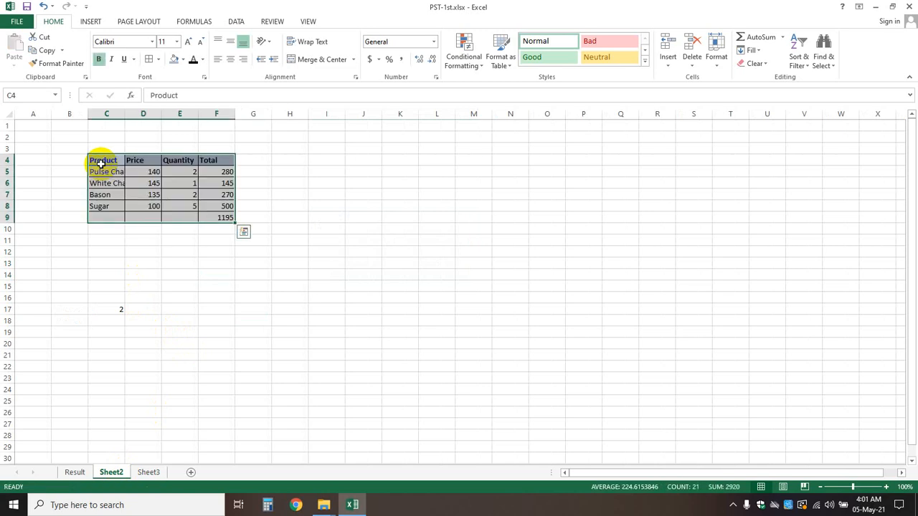
pyautogui.moveTo(125, 114); pyautogui.dragTo(136, 113)
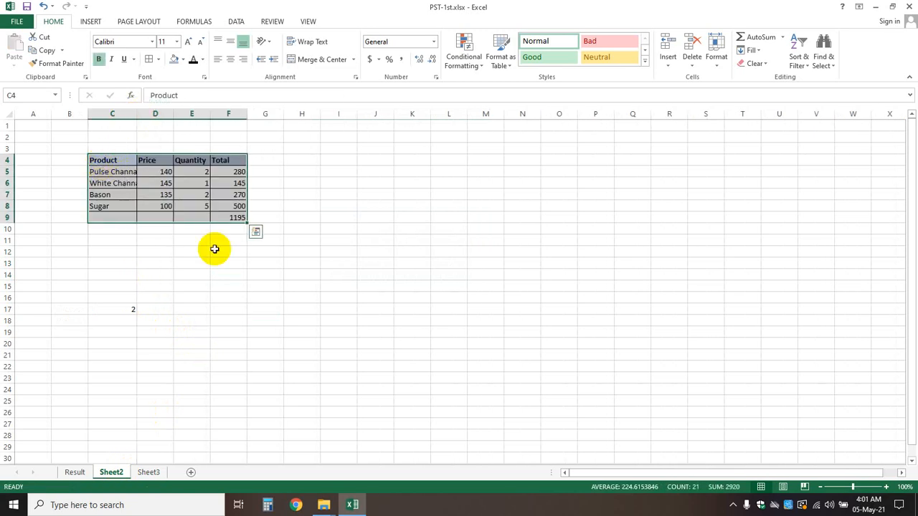
pyautogui.click(235, 285)
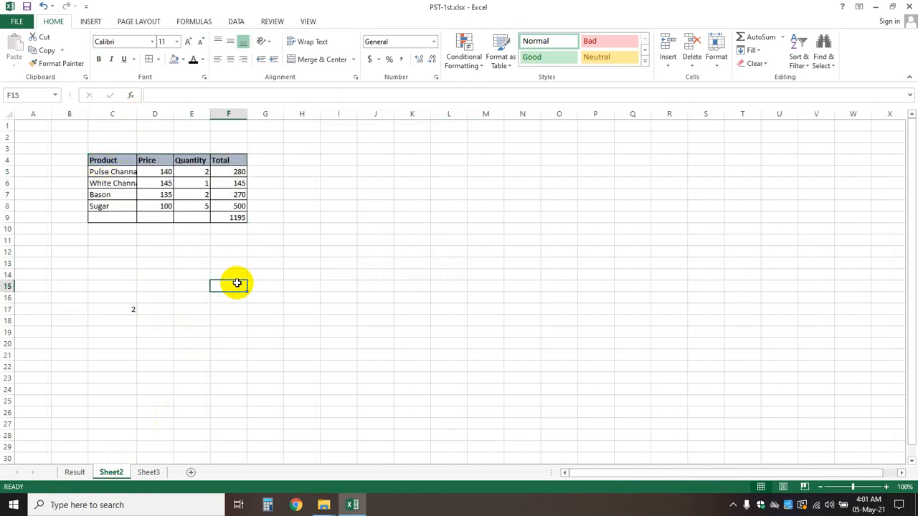
# Rename the Sheet2 worksheet as "Bill".
pyautogui.doubleClick(111, 471)
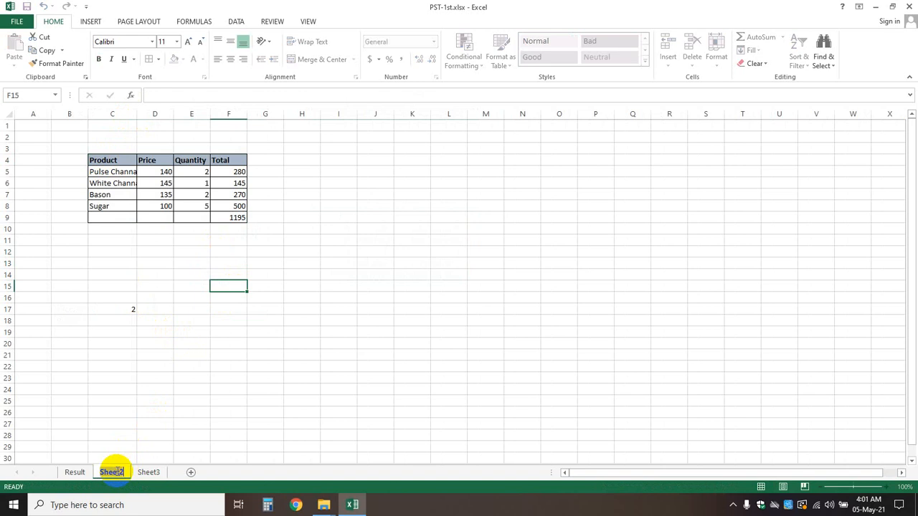
pyautogui.write('Bill')
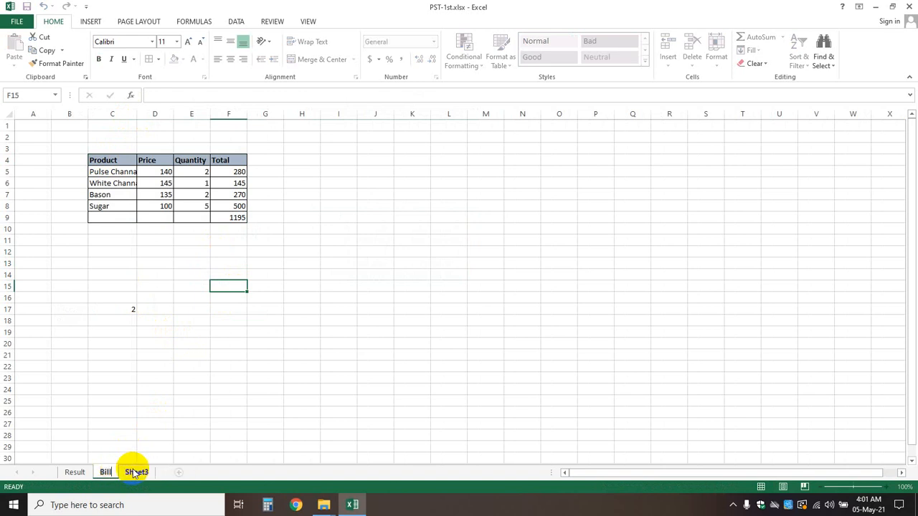
pyautogui.click(279, 366)
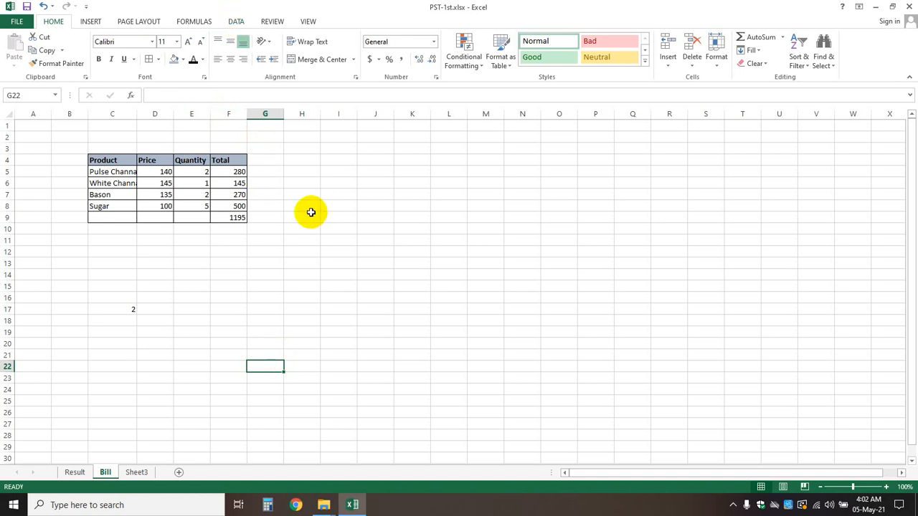
# Close the PST-1st.xlsx workbook without saving the changes.
pyautogui.click(909, 6)
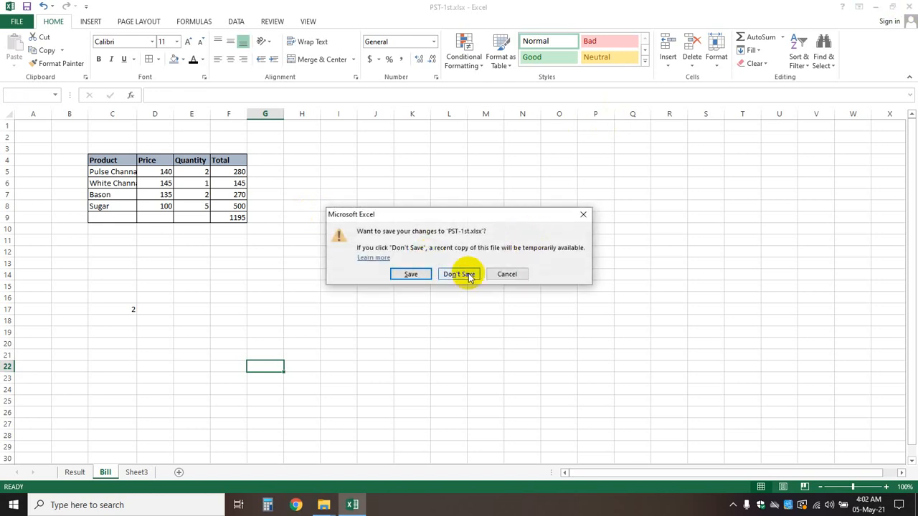
pyautogui.click(463, 274)
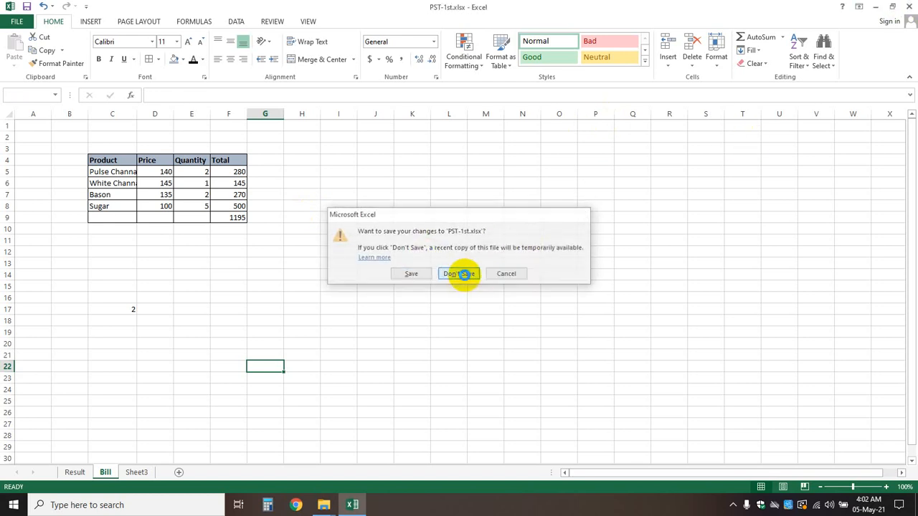